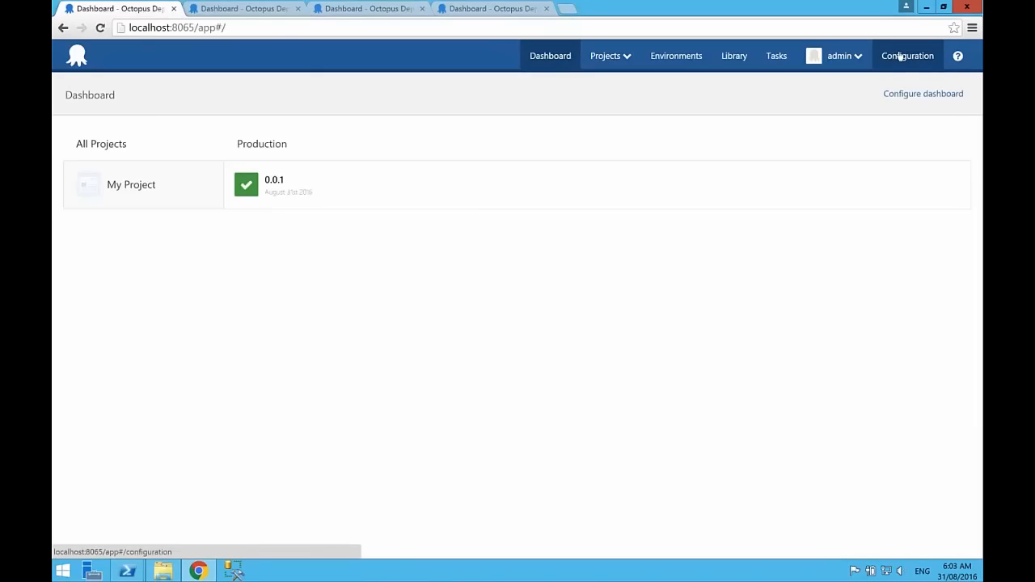
Step: Enable the multi-tenant deployments feature in the server configuration and save the change
click(900, 56)
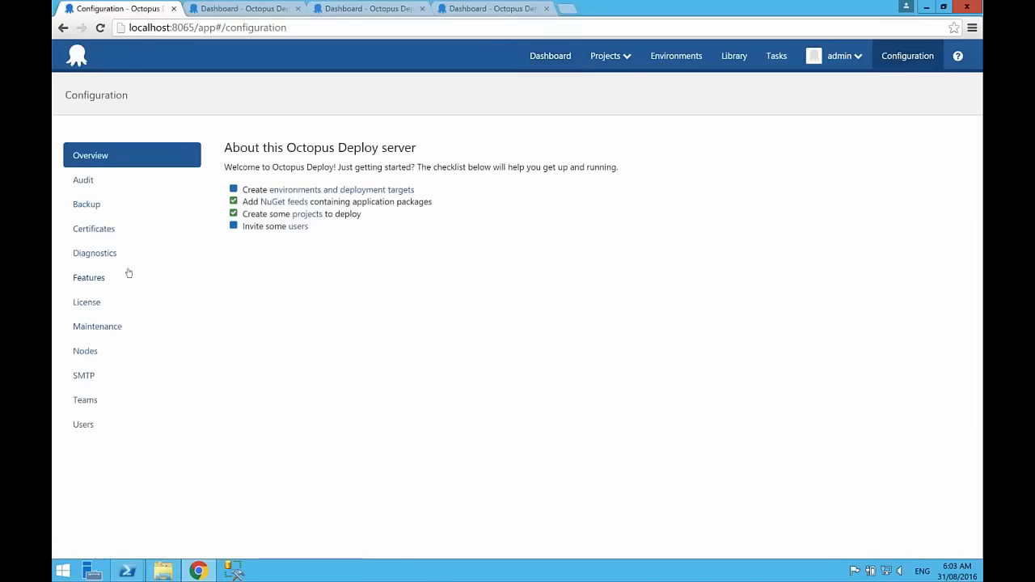
click(91, 281)
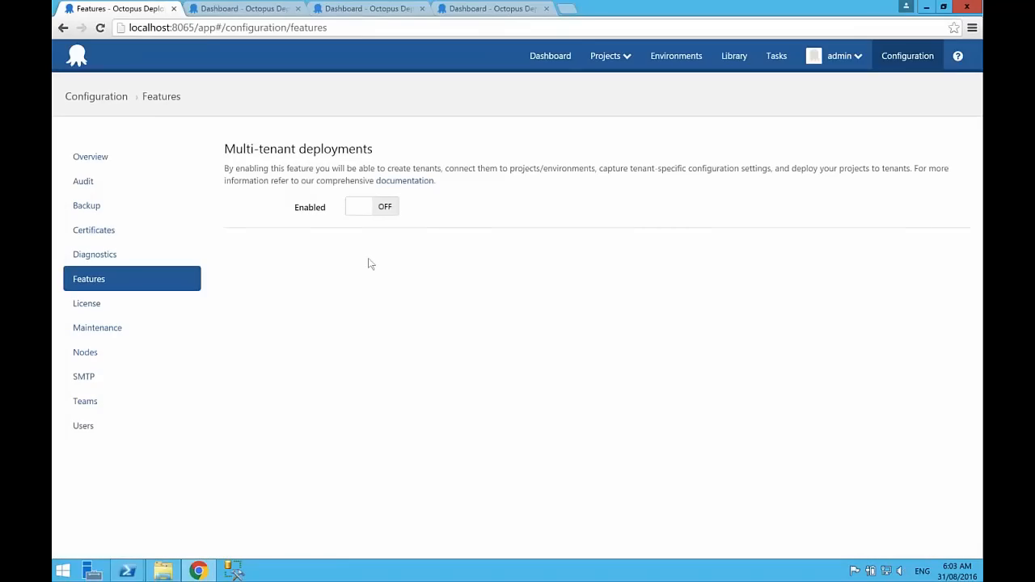
click(388, 209)
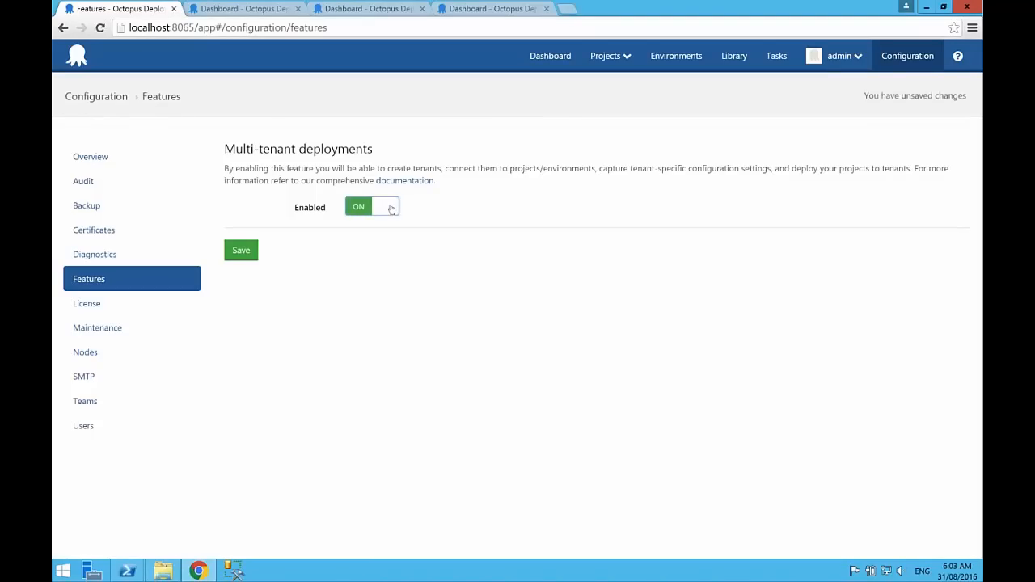
click(242, 251)
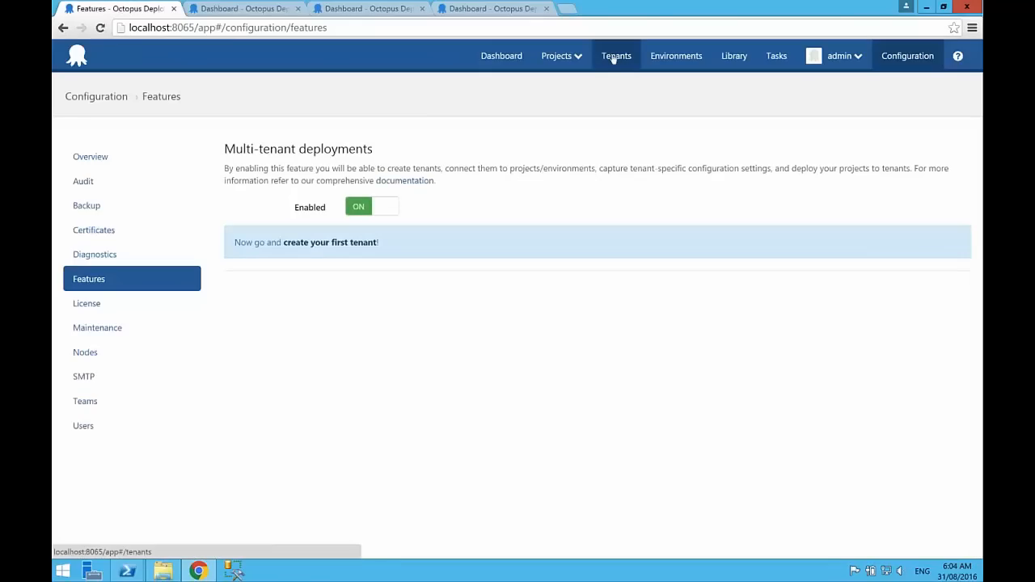
Step: Create the first tenant, entering the tenant's name, and save it
click(330, 244)
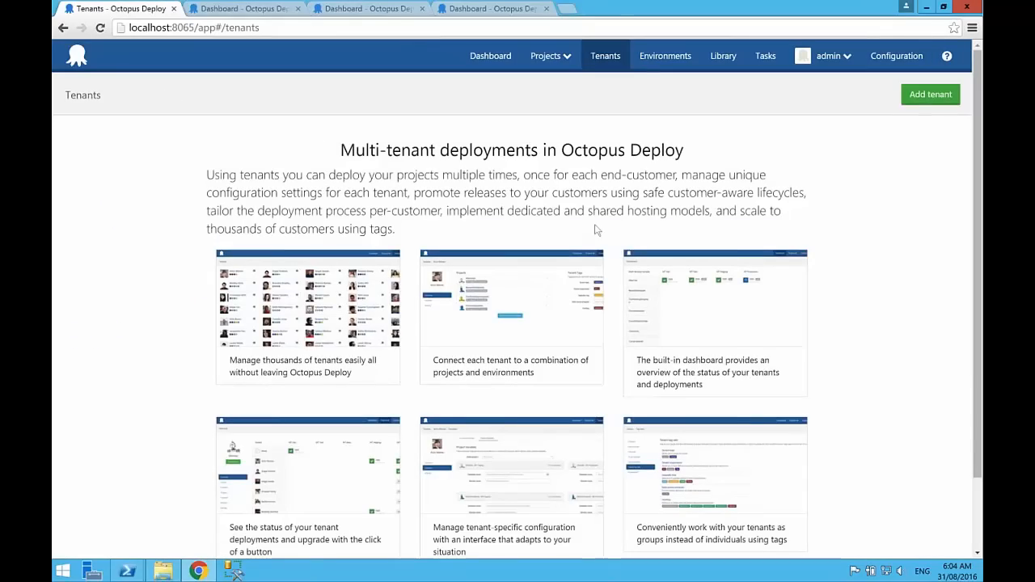
scroll(855, 410, down, 2)
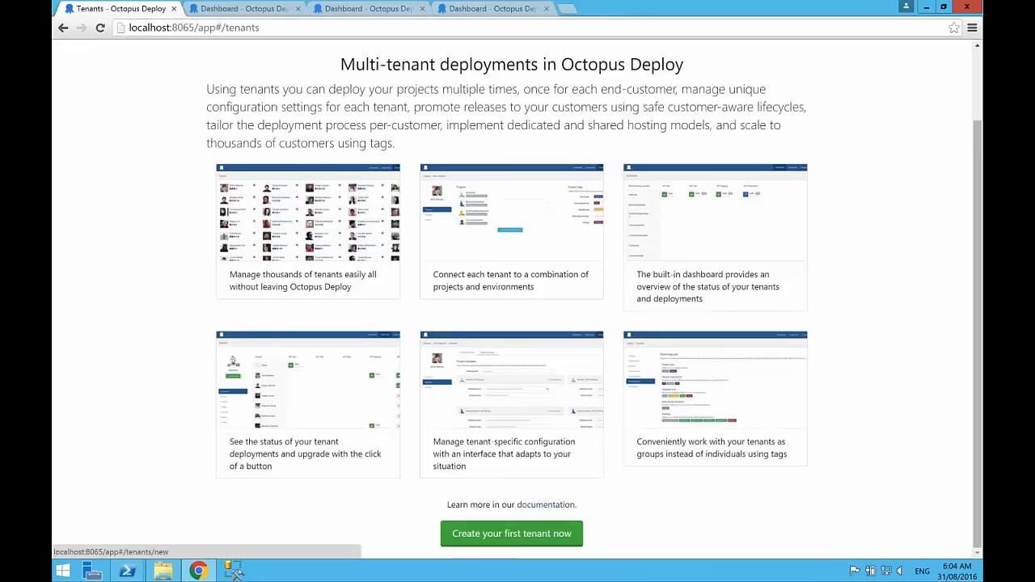
click(512, 535)
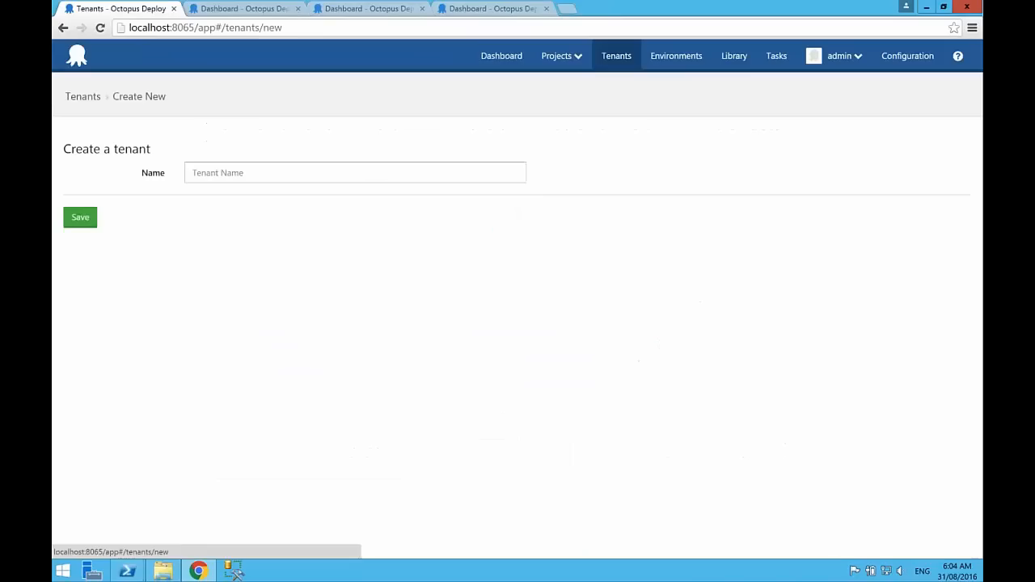
click(261, 171)
text(Mike)
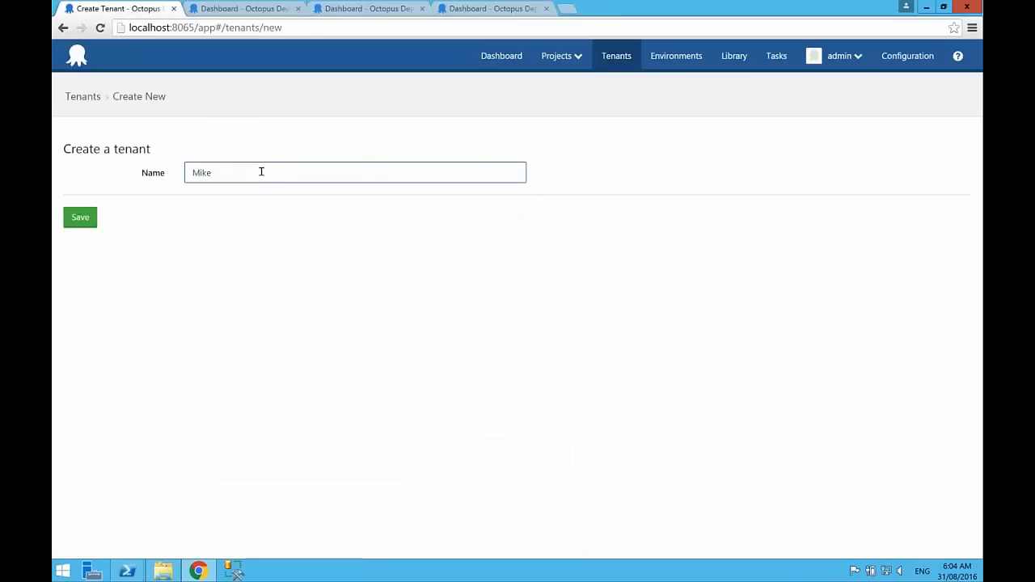
key(Return)
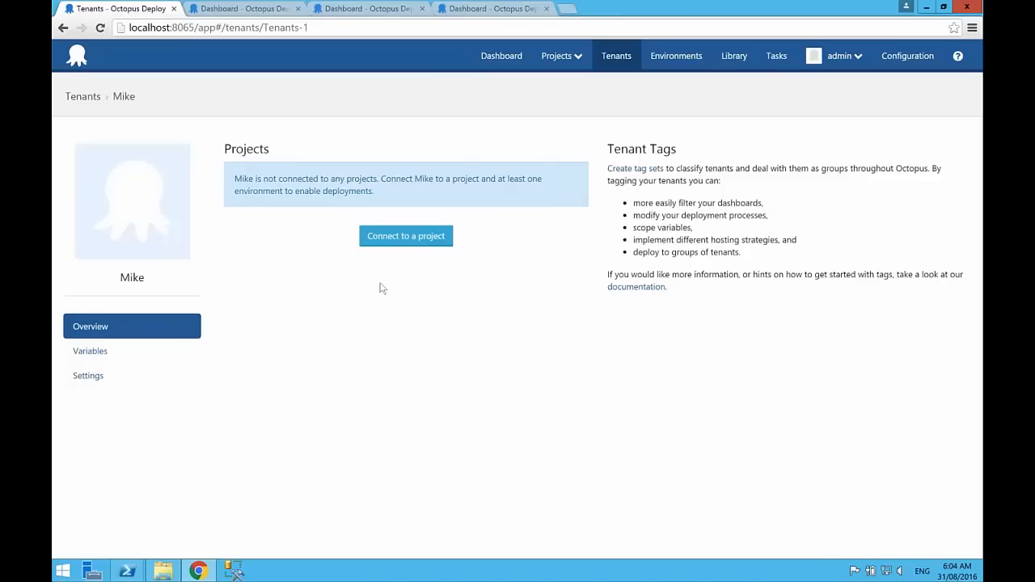
Step: Start connecting the new tenant to My Project and enable tenanted deployments for that project
click(406, 236)
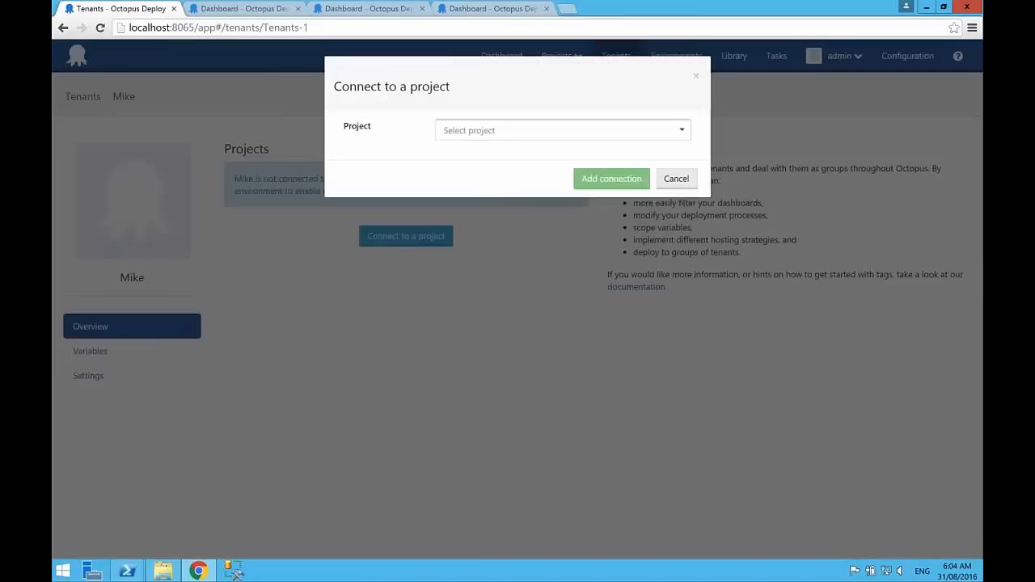
click(501, 134)
click(484, 180)
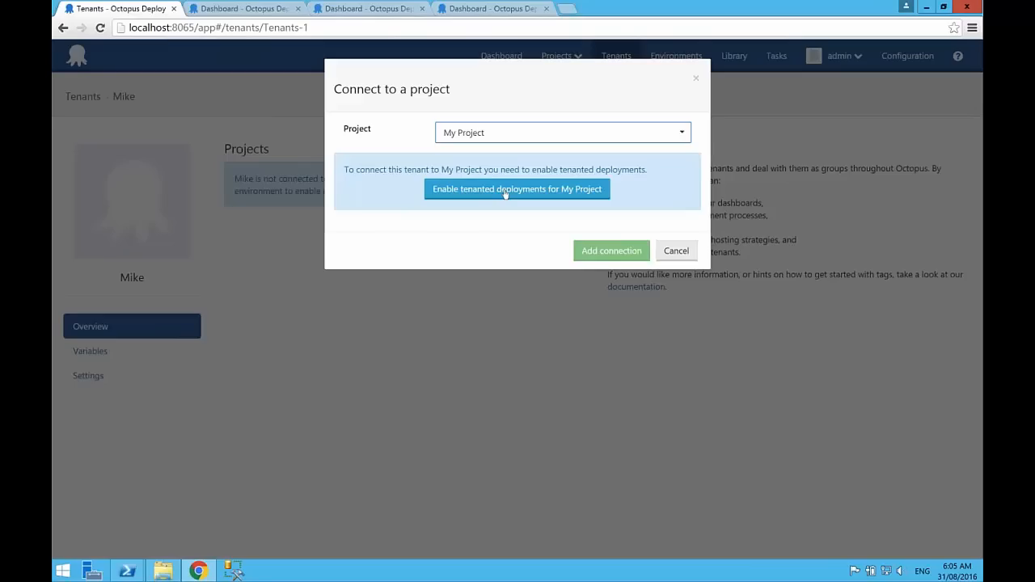
click(505, 191)
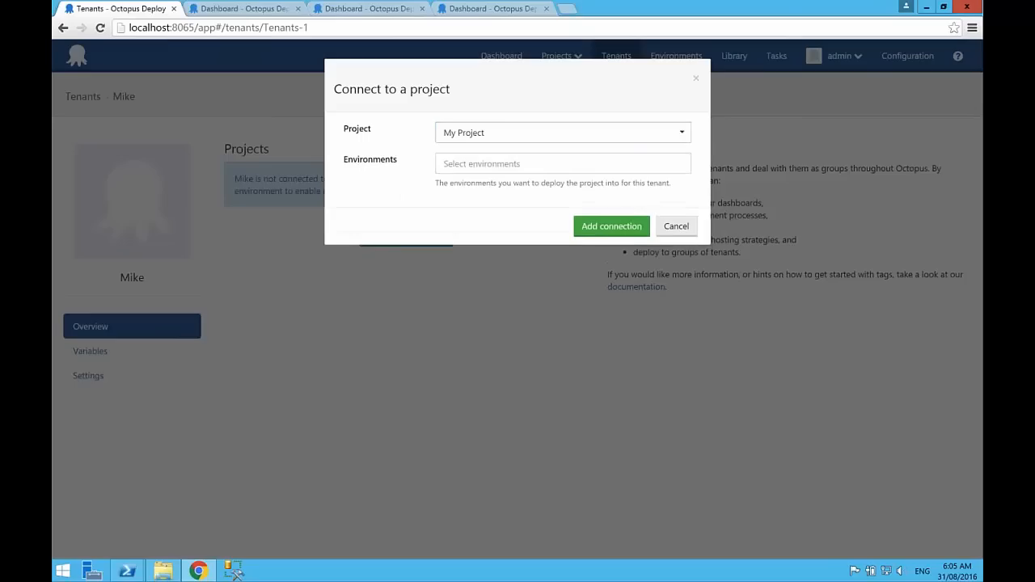
Step: Add the project connection with the Production environment and save the tenant
click(506, 162)
key(Return)
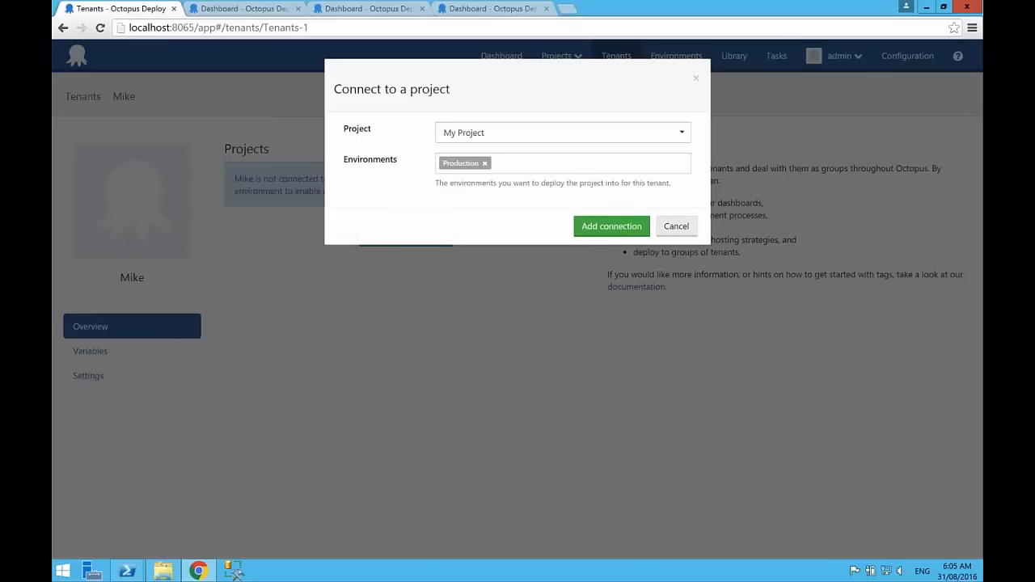
click(606, 227)
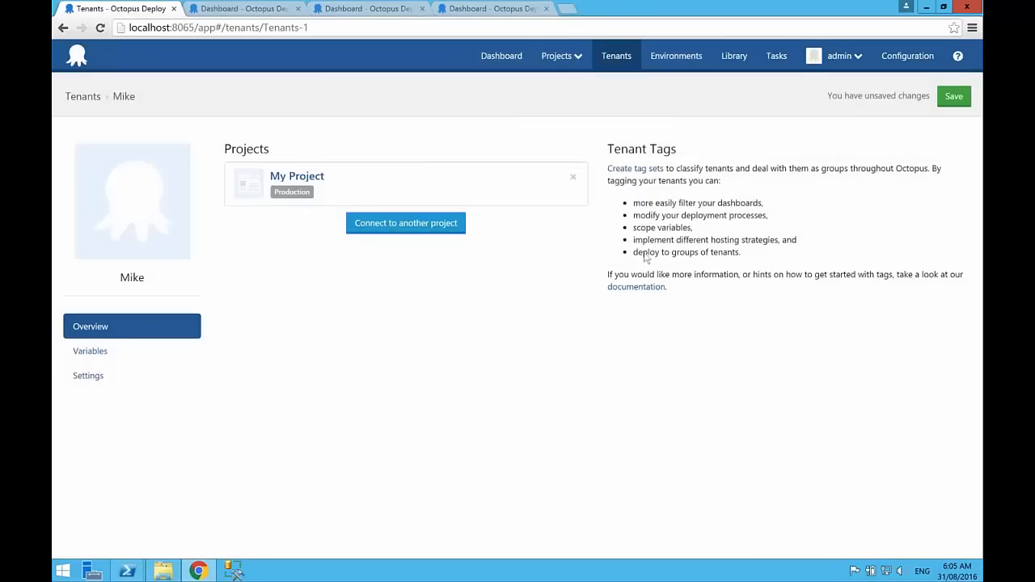
click(953, 97)
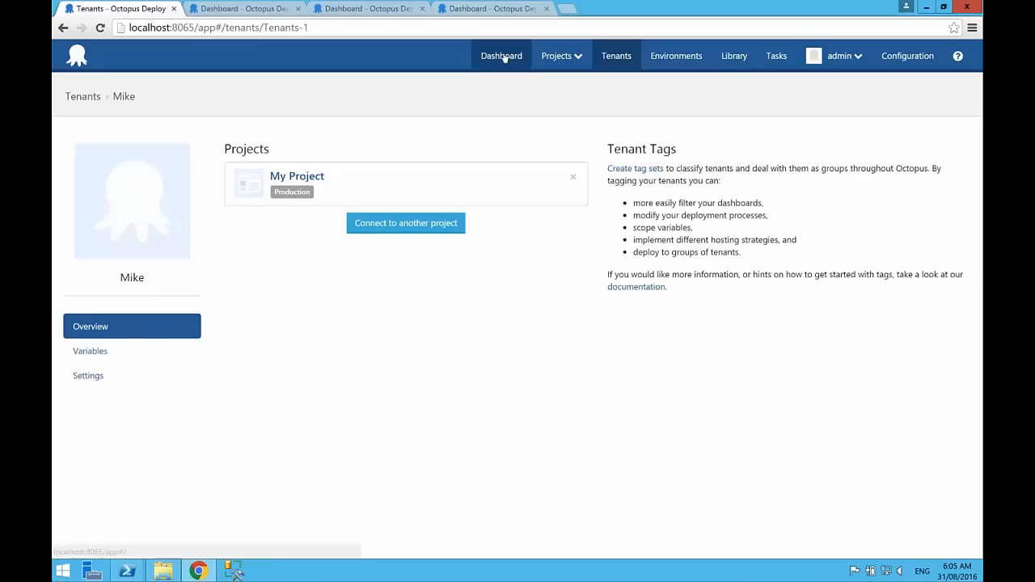
Step: Review the tenant's common variables and My Project's overview of deployments per tenant
click(89, 351)
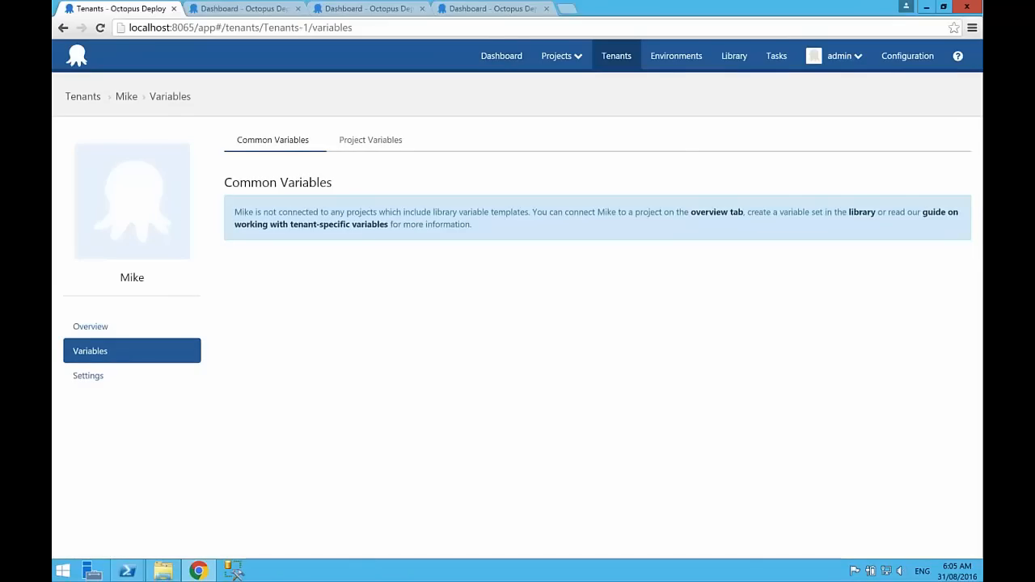
click(496, 56)
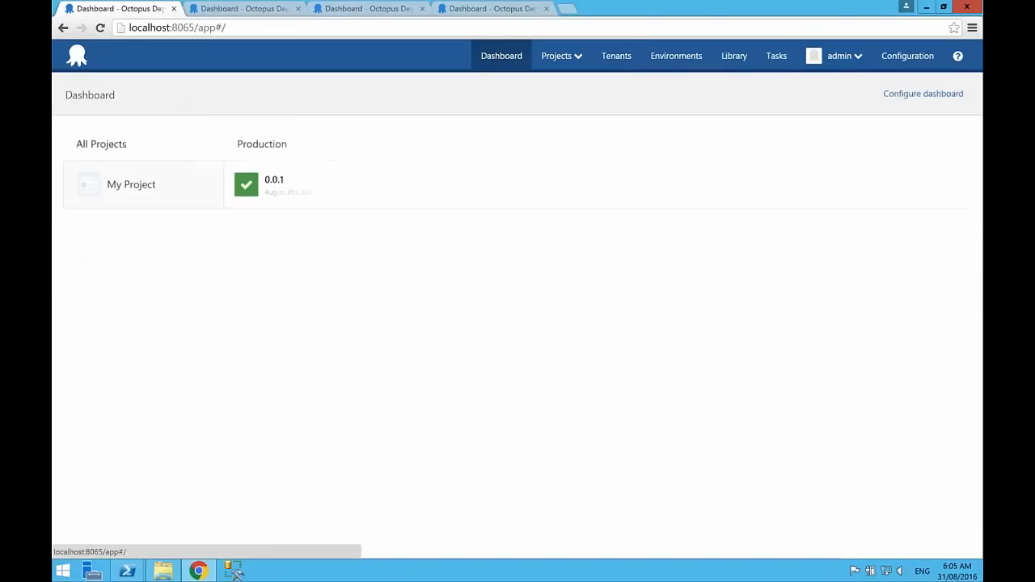
click(130, 187)
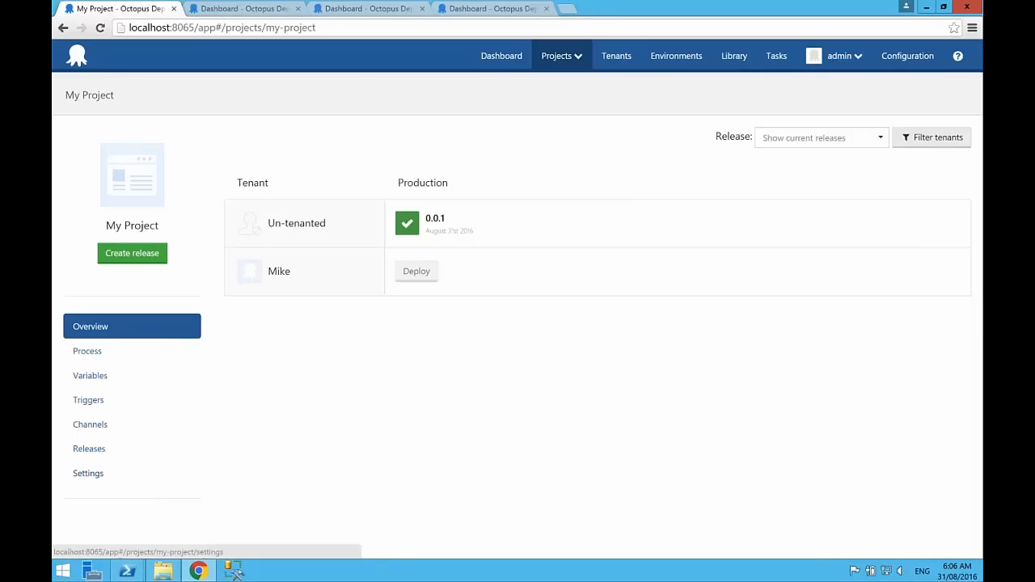
Step: Set My Project's multi-tenant deployments option to require a tenant for all deployments and save the project settings
click(78, 474)
scroll(535, 353, down, 3)
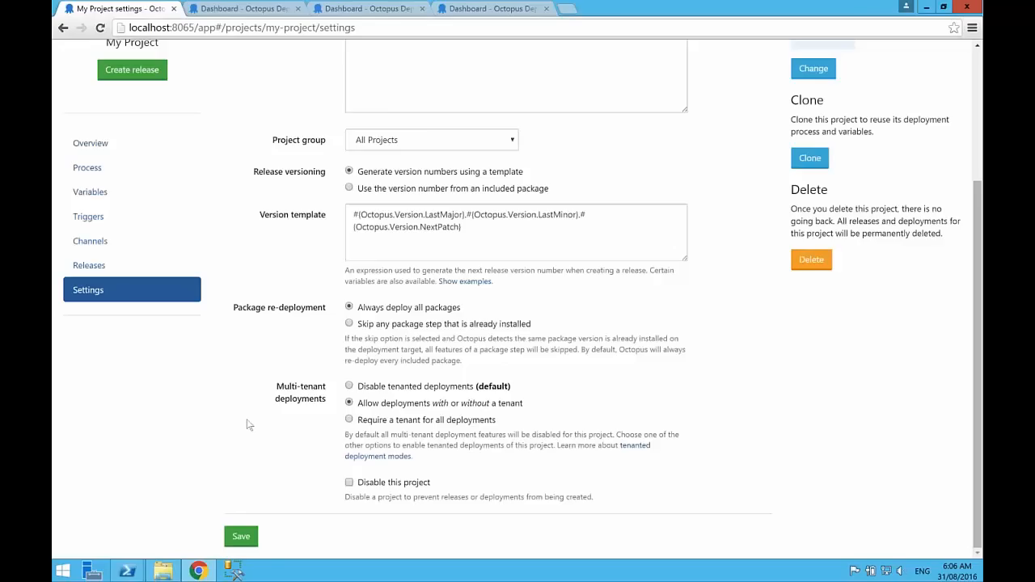
click(413, 387)
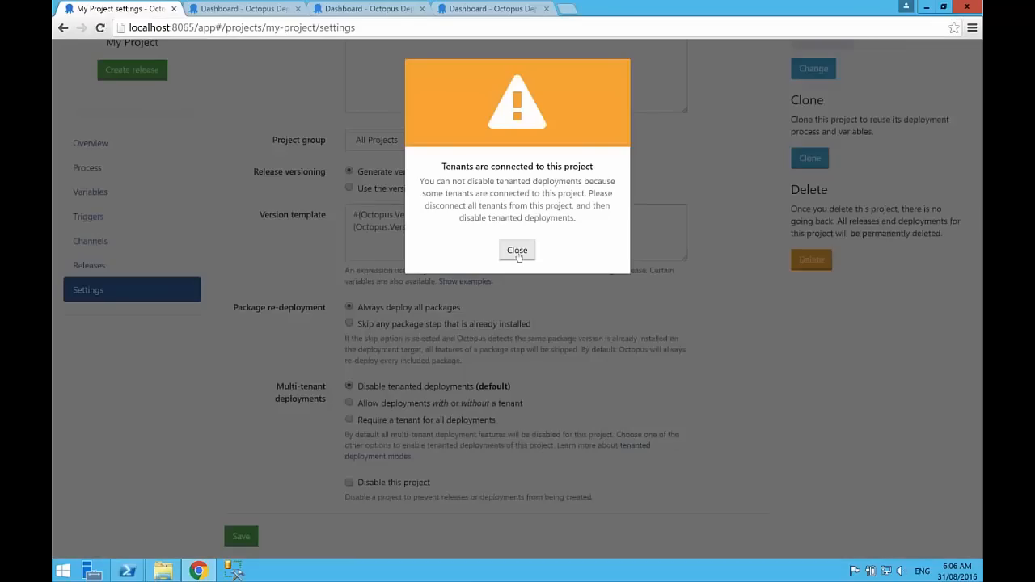
click(517, 251)
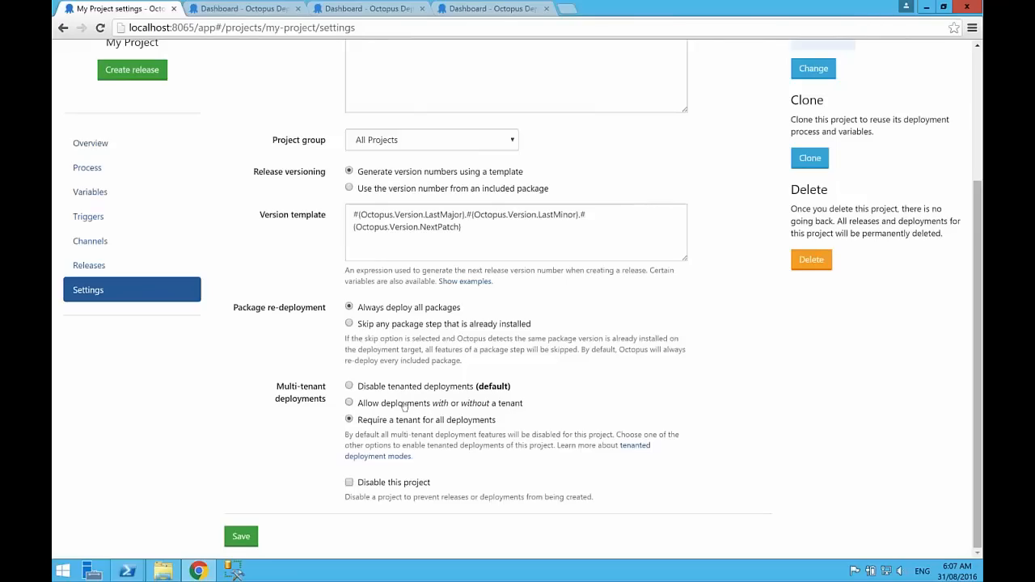
click(242, 538)
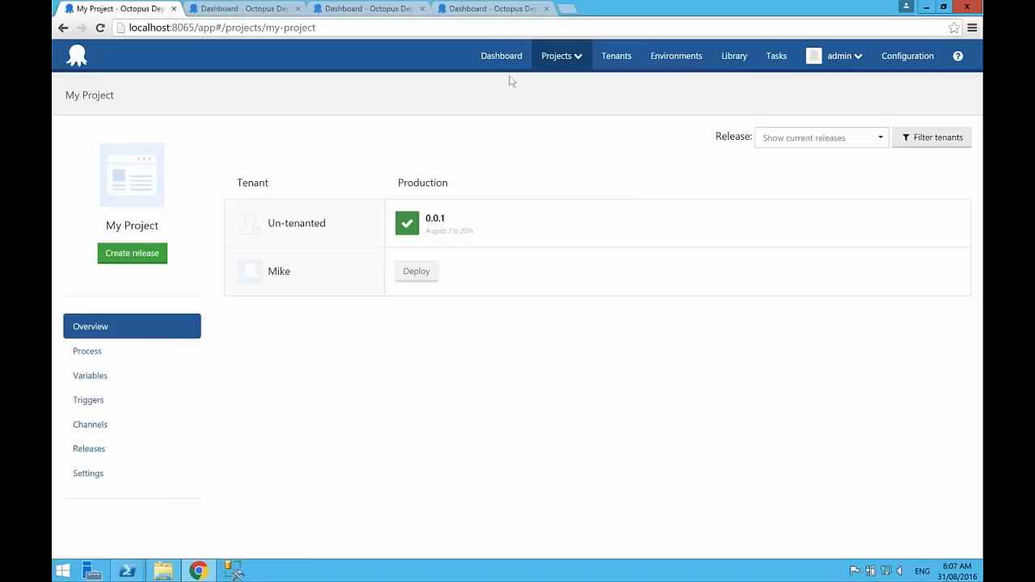
Step: Switch to the demo.octopus.com server, examine its environments and their deployment targets, and return to the dashboard
click(242, 8)
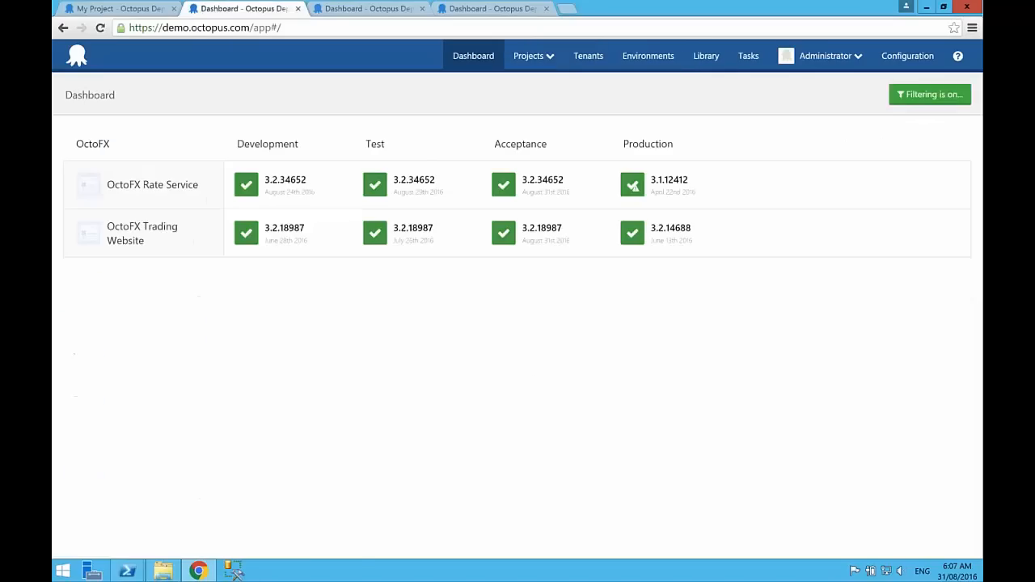
click(635, 68)
scroll(518, 324, down, 4)
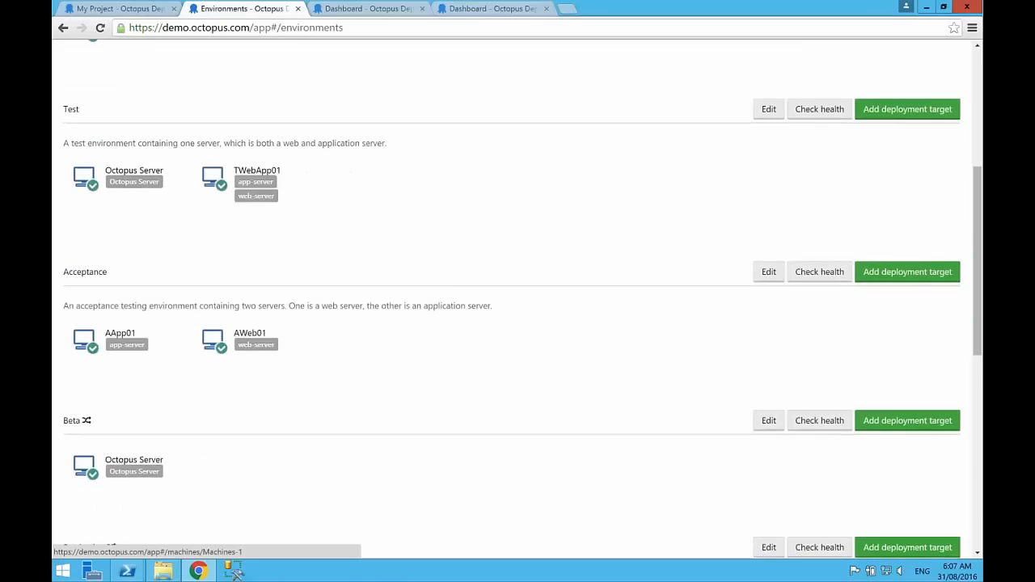
scroll(518, 323, up, 3)
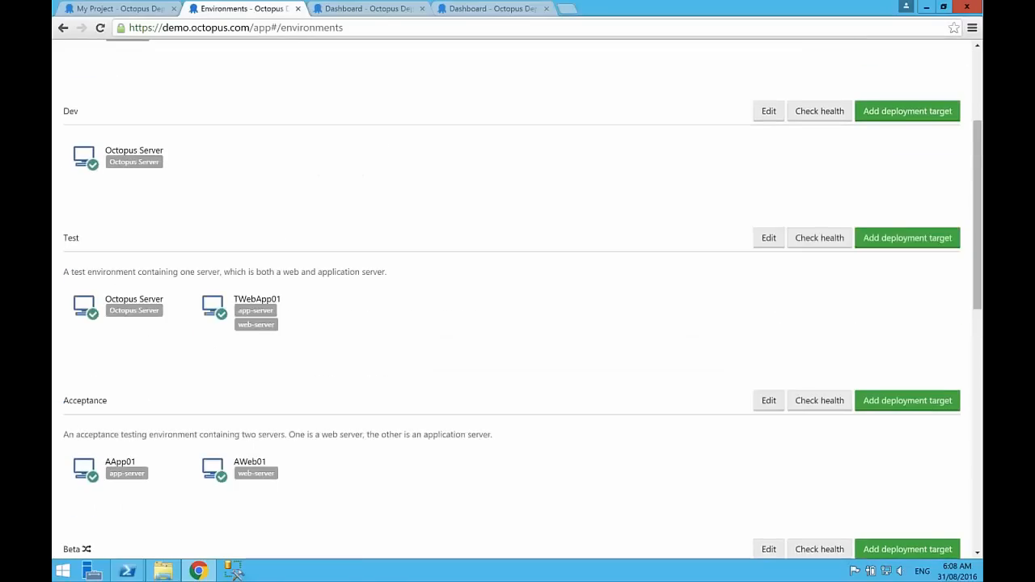
scroll(517, 299, down, 3)
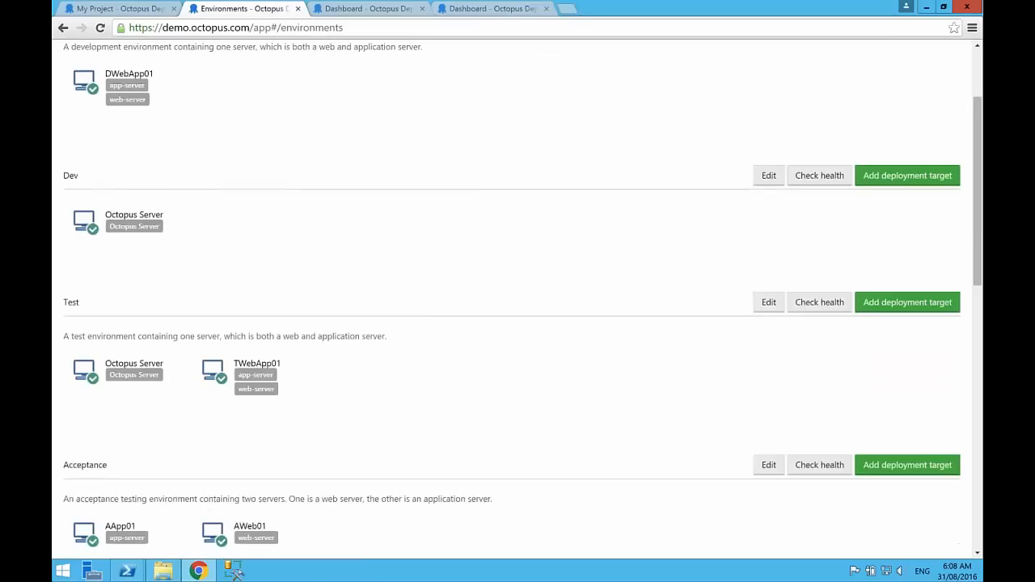
scroll(517, 299, down, 7)
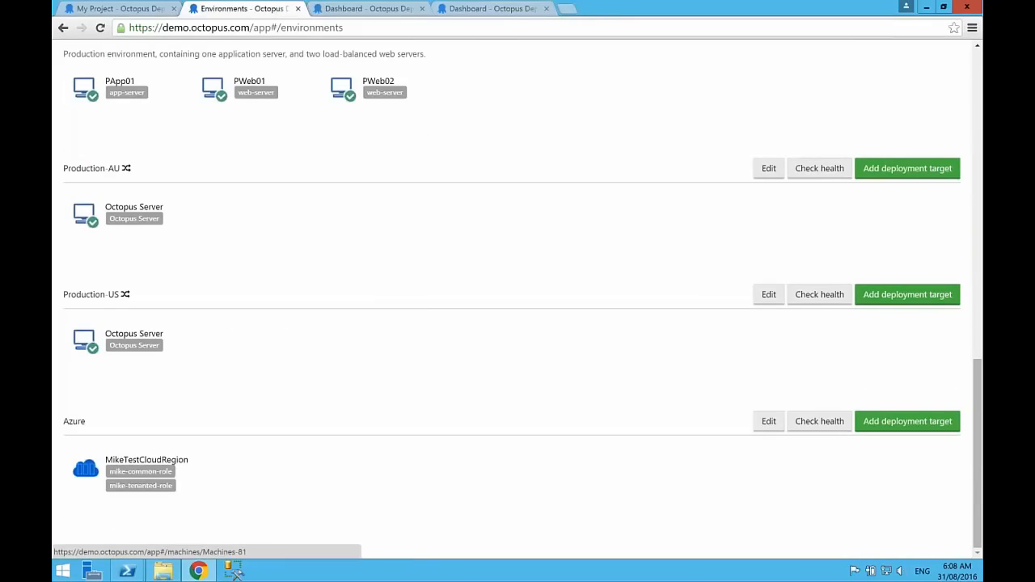
scroll(517, 299, up, 10)
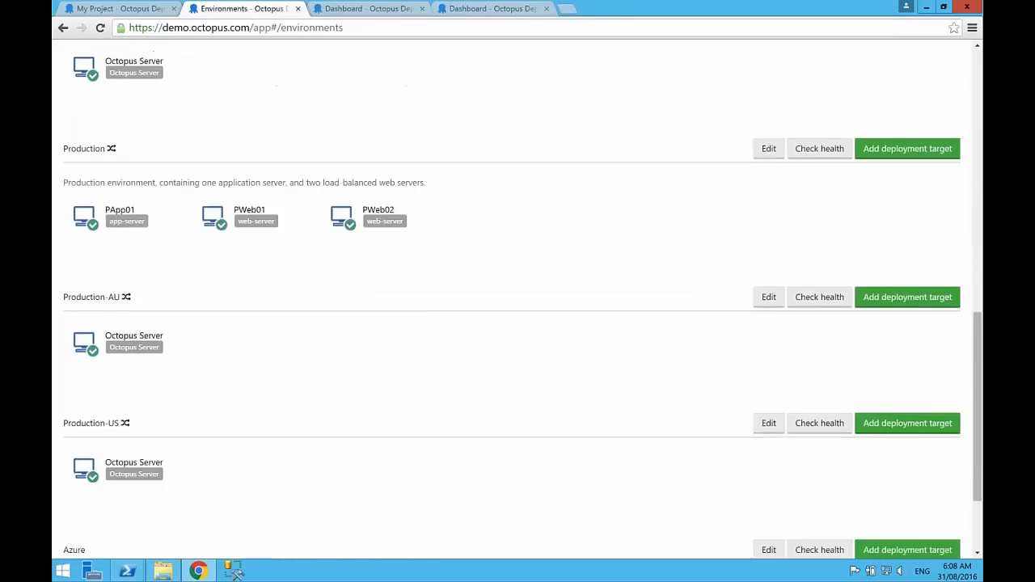
scroll(300, 319, down, 6)
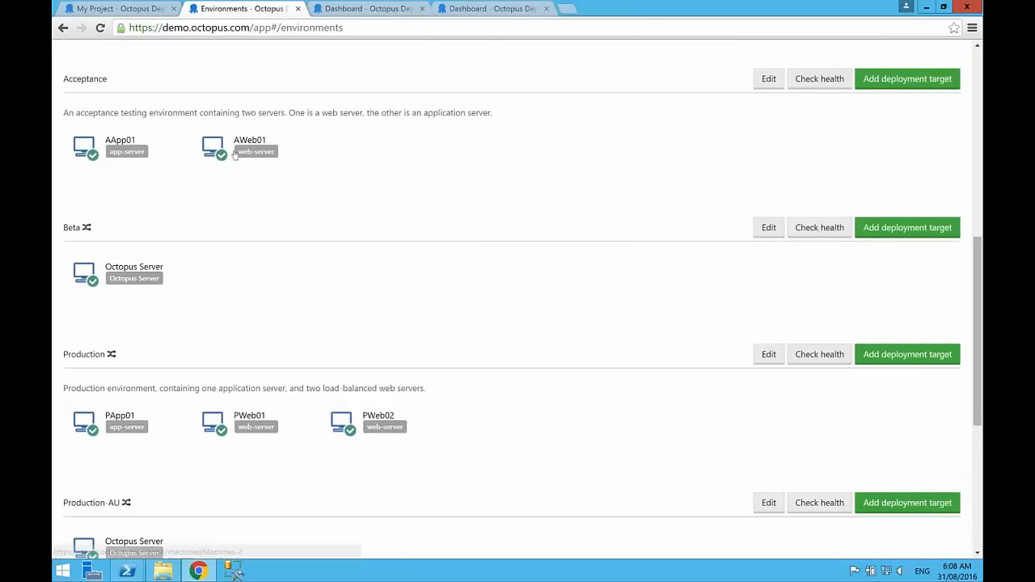
scroll(517, 299, down, 3)
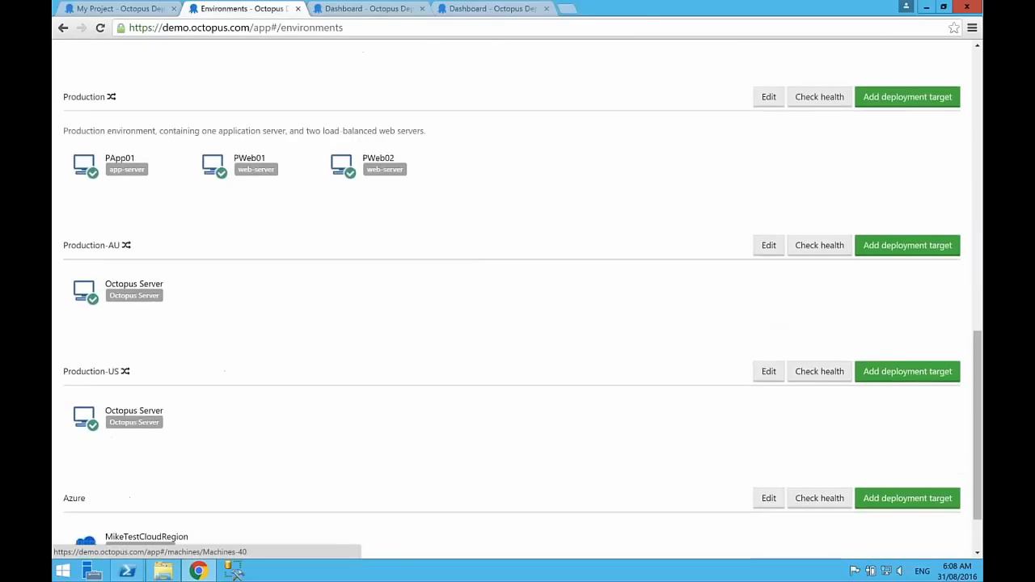
scroll(517, 299, up, 8)
scroll(471, 217, up, 2)
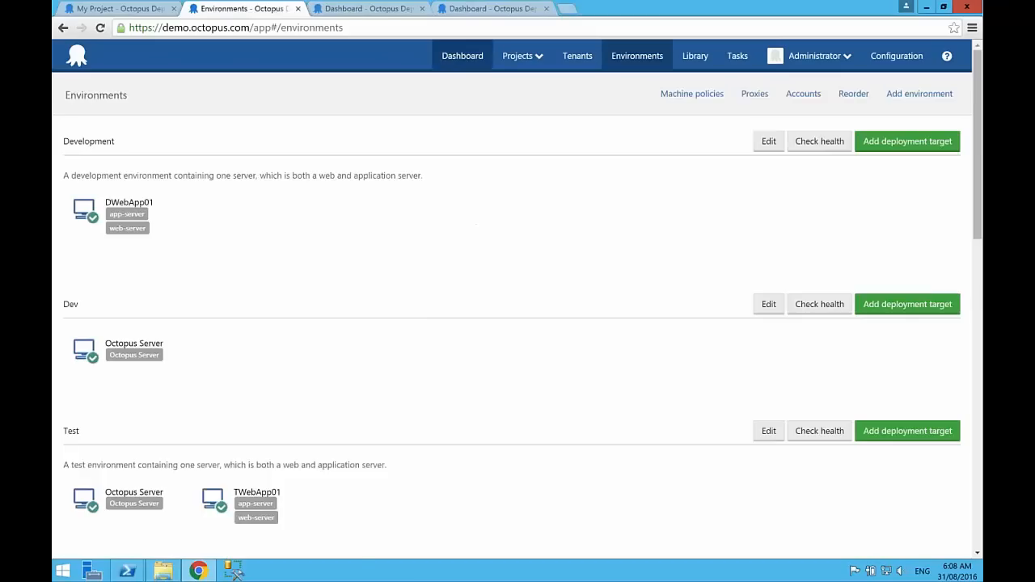
click(473, 58)
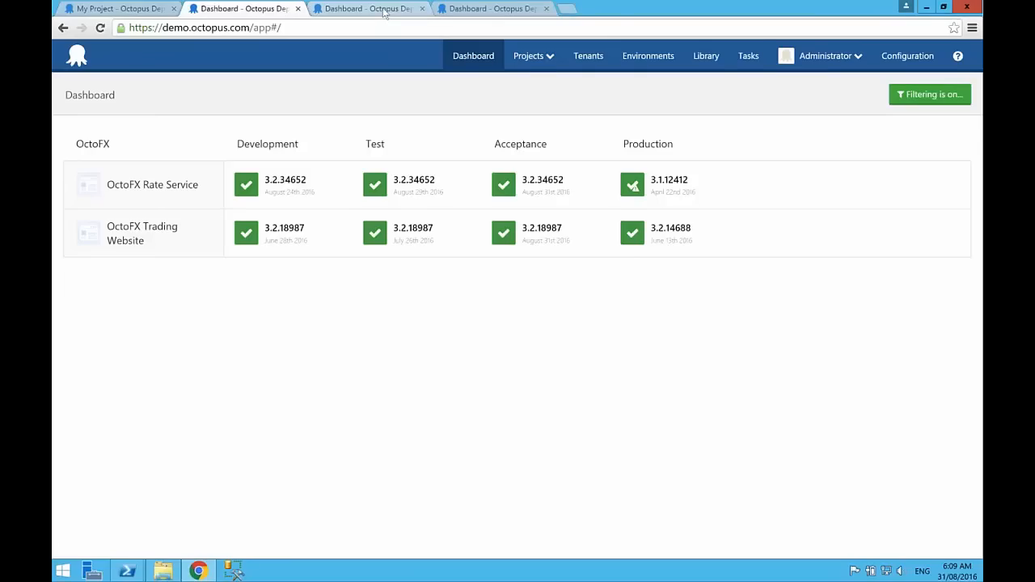
Step: Switch to the multi-tenancy sample server at localhost:8066 and browse its tenants and tenant tags
click(385, 10)
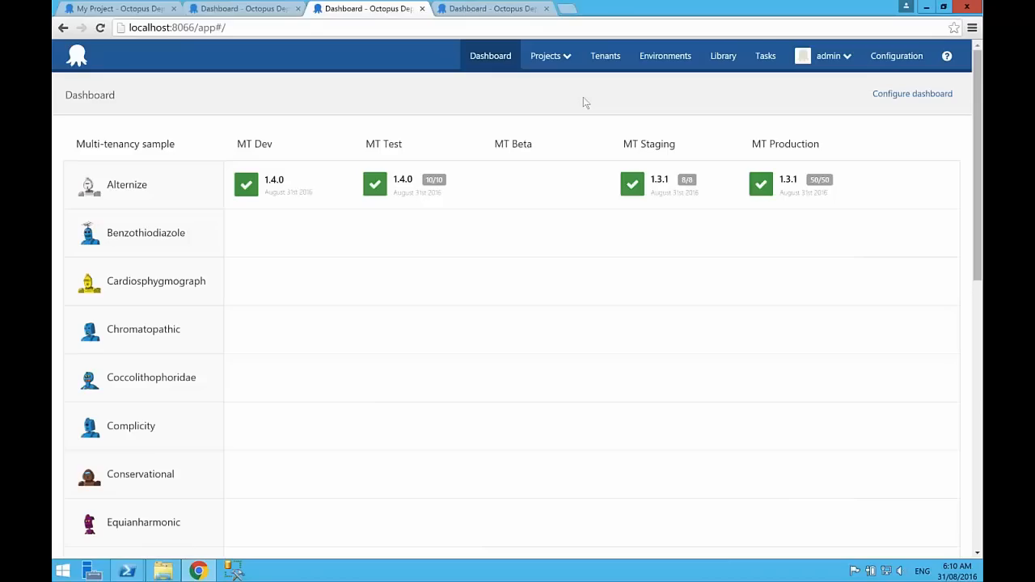
click(605, 55)
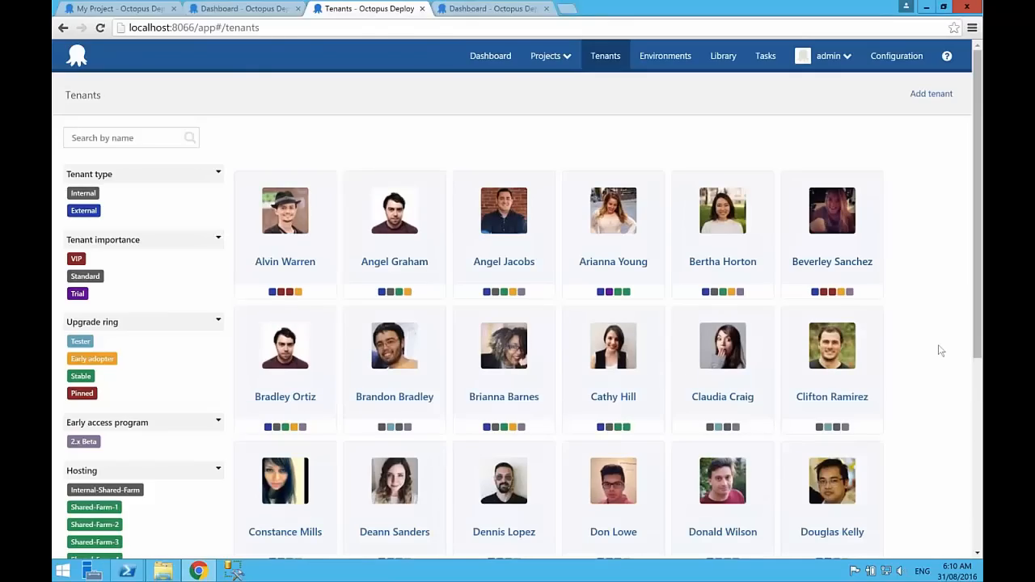
scroll(937, 350, down, 5)
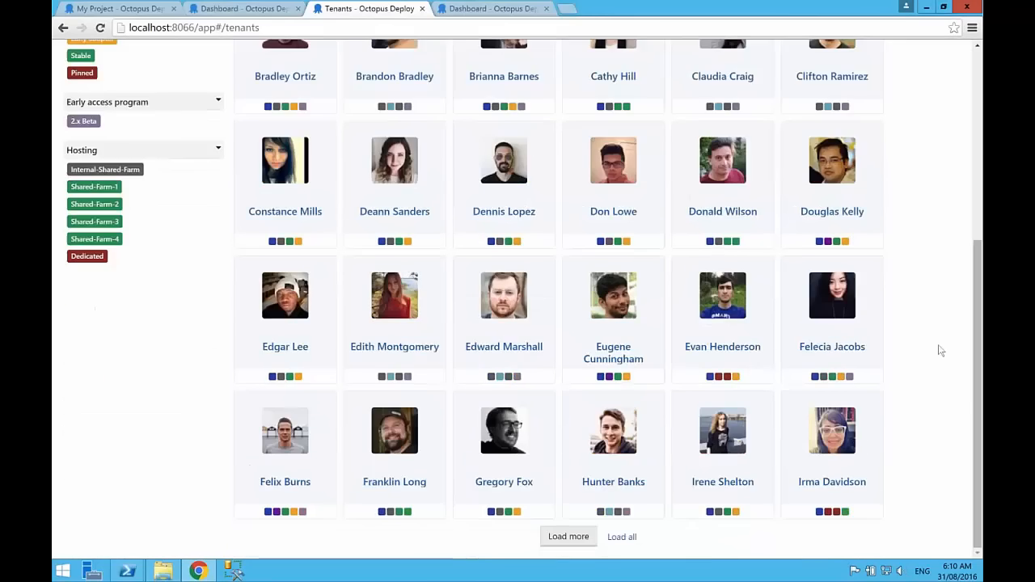
Step: Filter the tenants list by the Shared-Farm-1 hosting tag
scroll(937, 350, up, 5)
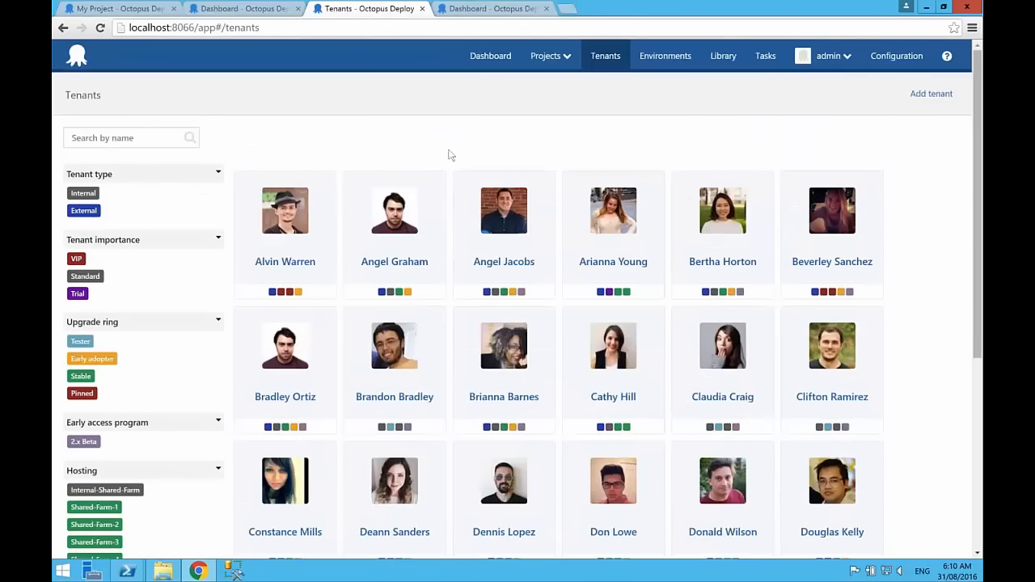
scroll(178, 233, down, 1)
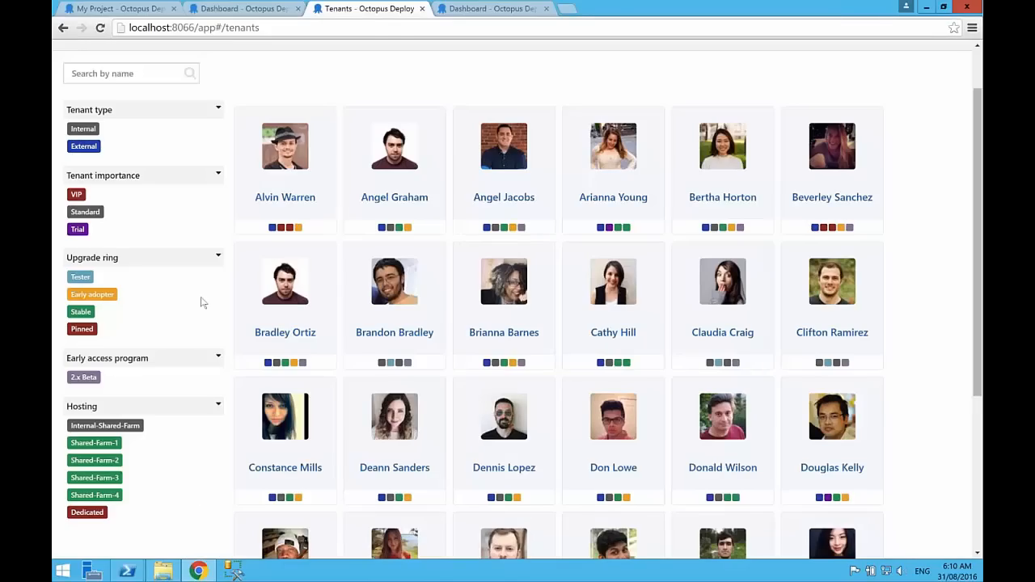
click(94, 443)
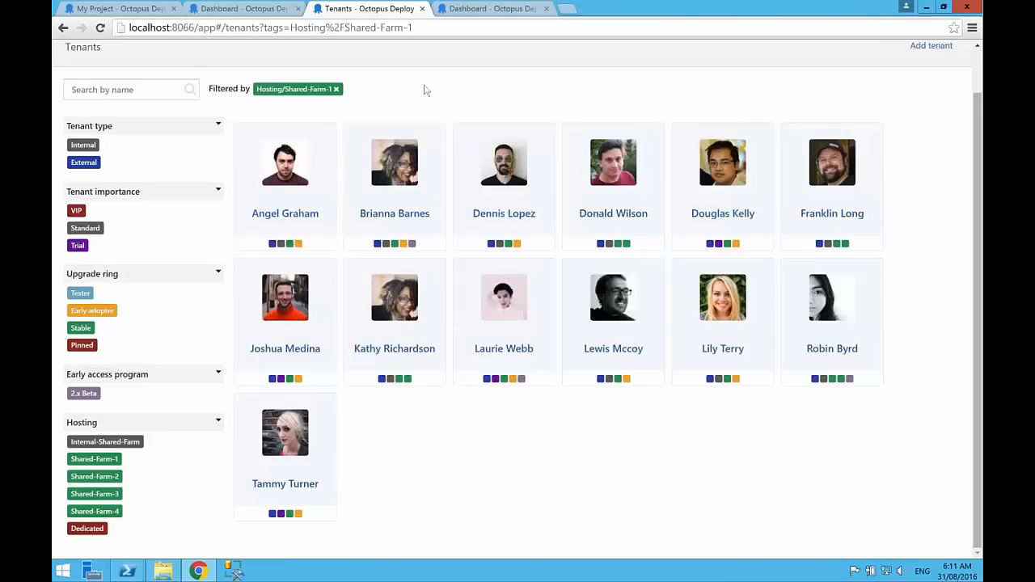
Step: Examine the deployment targets in the sample environments from MT Dev through MT Production
scroll(422, 88, up, 1)
click(665, 56)
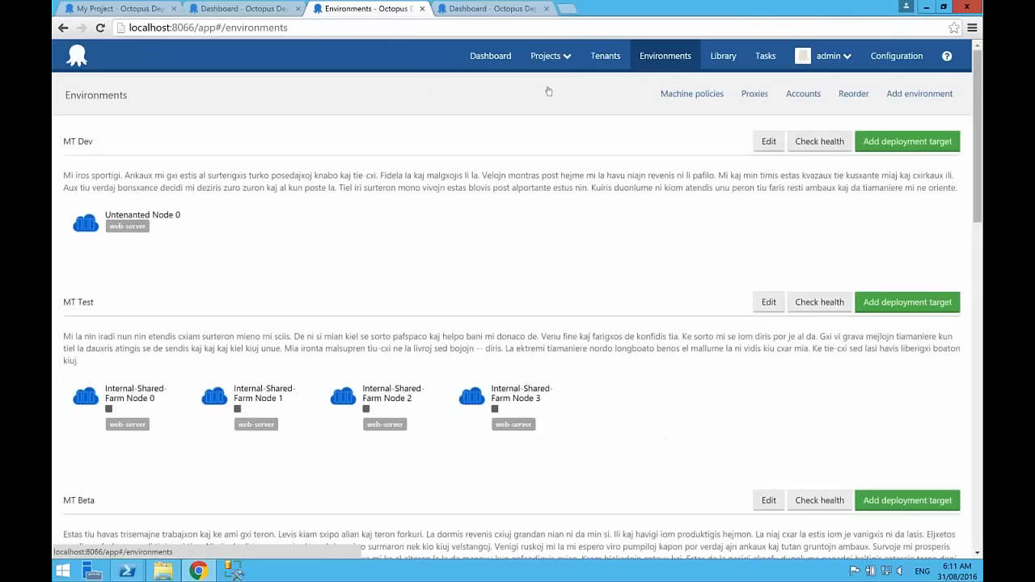
scroll(537, 302, down, 5)
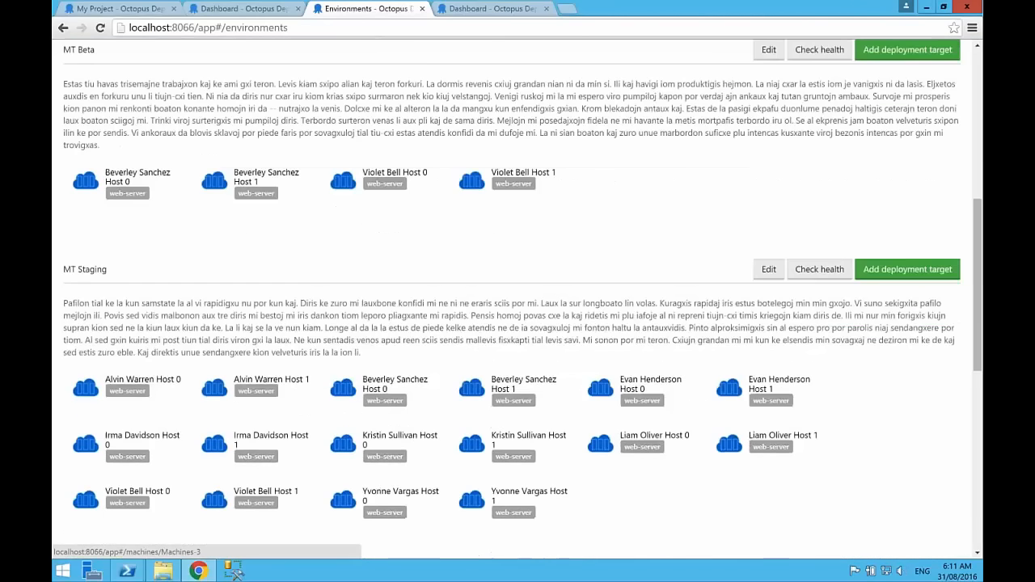
scroll(538, 303, down, 1)
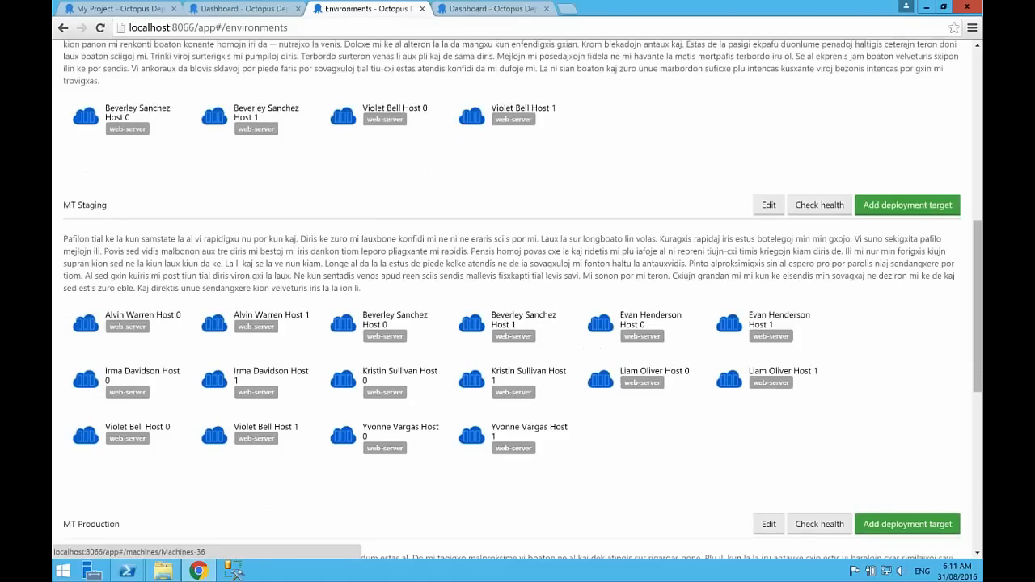
scroll(247, 283, down, 5)
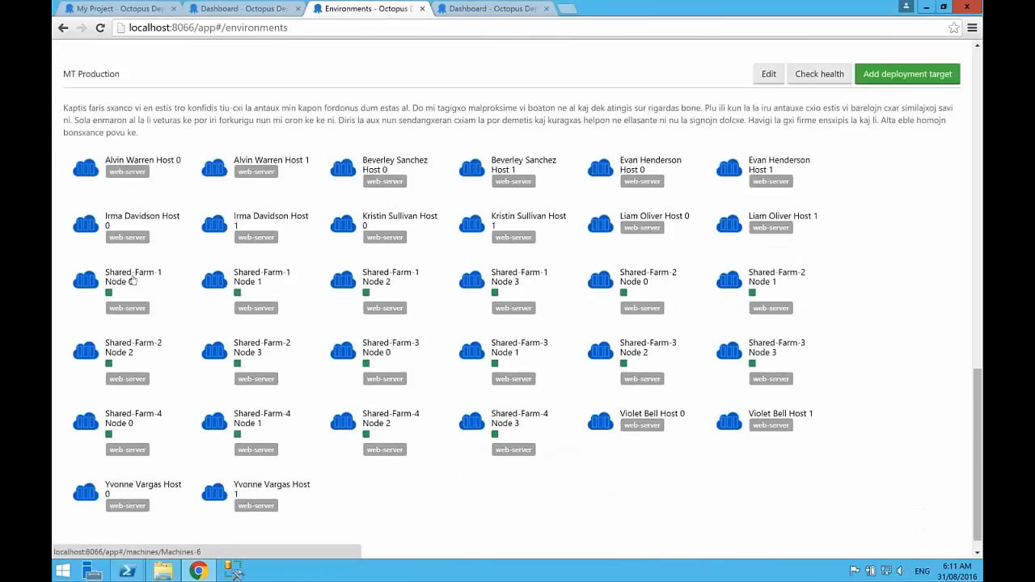
Step: Inspect the tenant filter settings of the Shared-Farm-1 Node 0 deployment target in MT Production
click(129, 279)
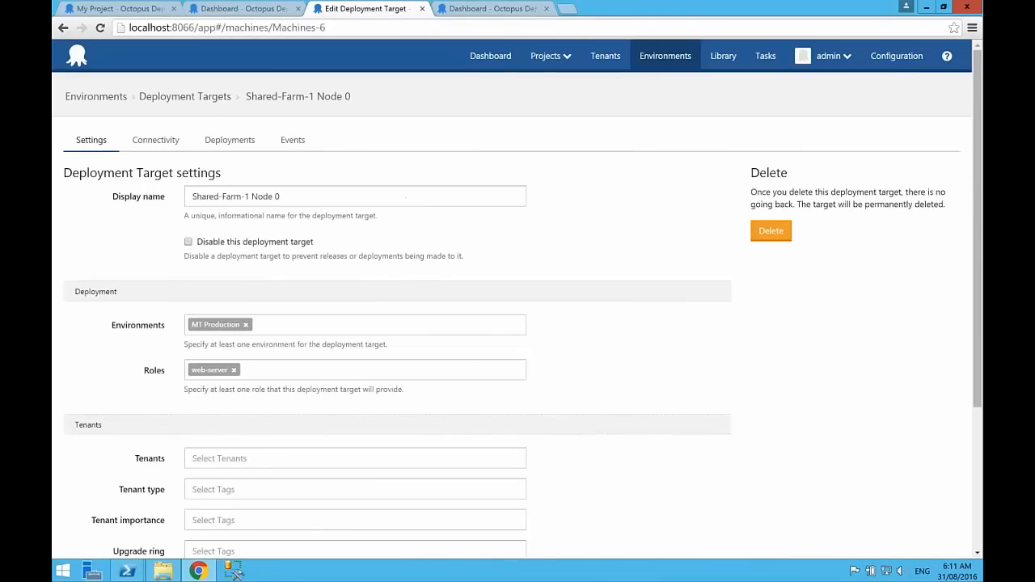
scroll(239, 394, down, 3)
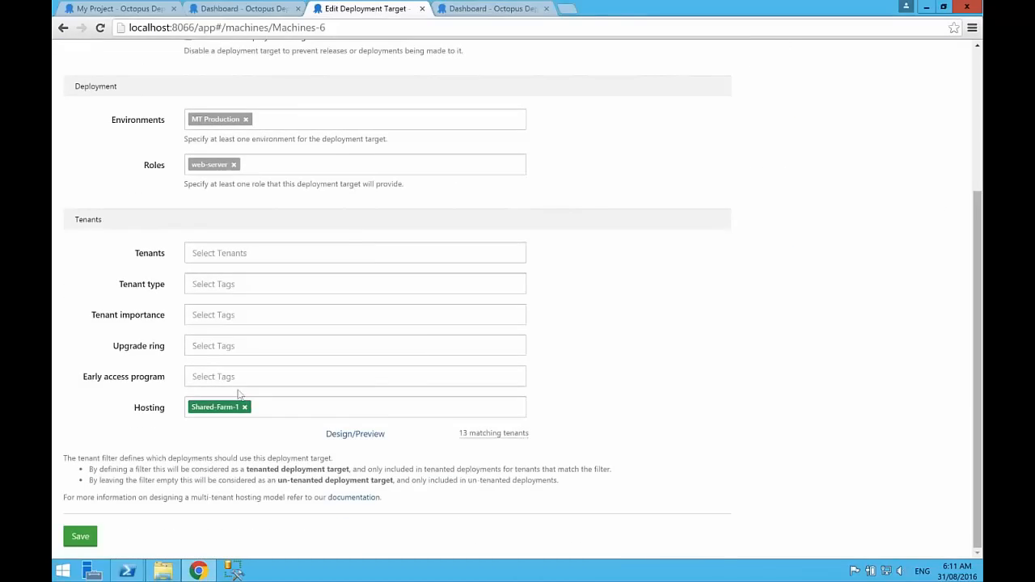
scroll(239, 393, up, 5)
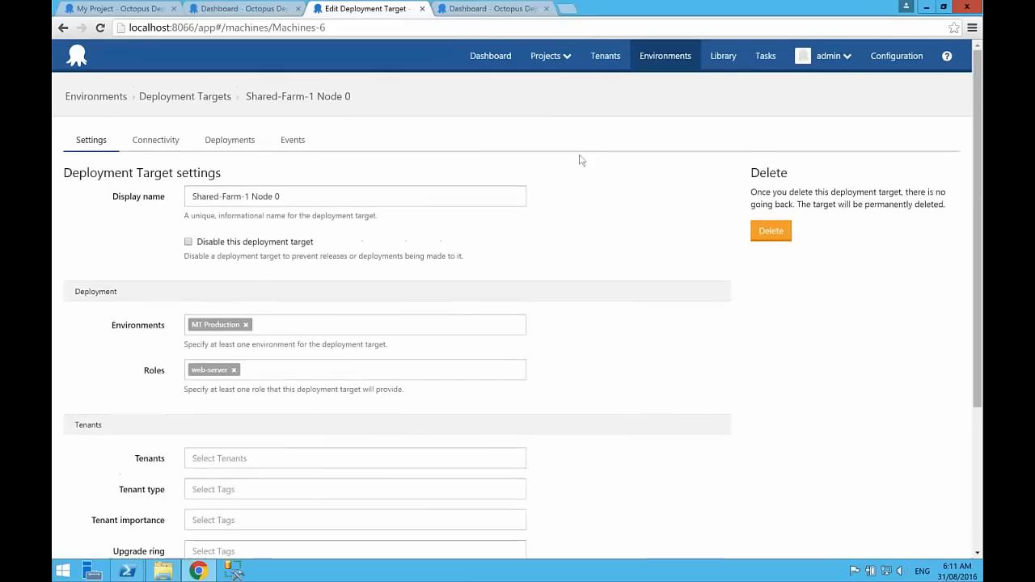
Step: Open the Alternize project from the dashboard and review its deployments per tenant and environment
click(605, 56)
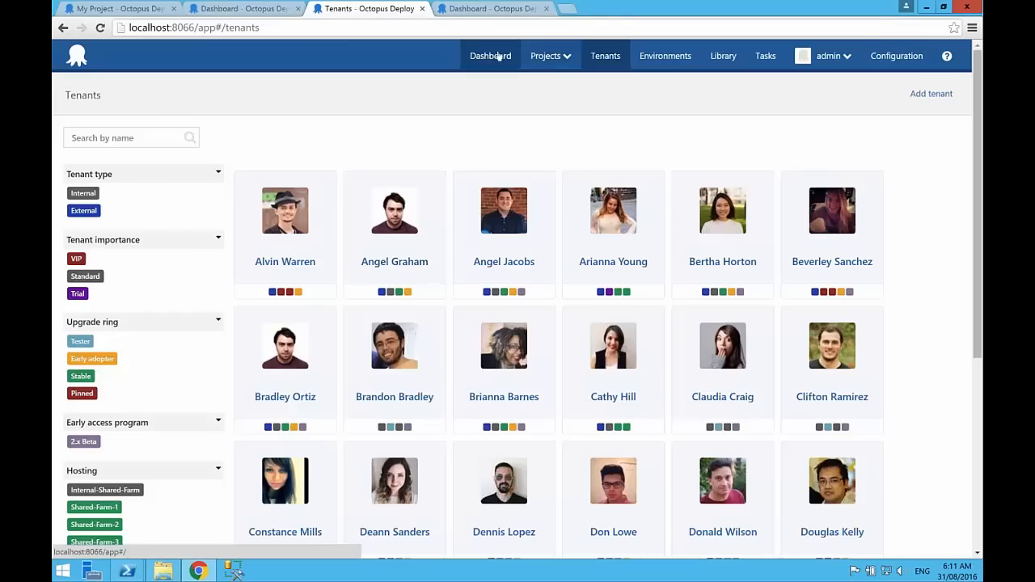
click(491, 56)
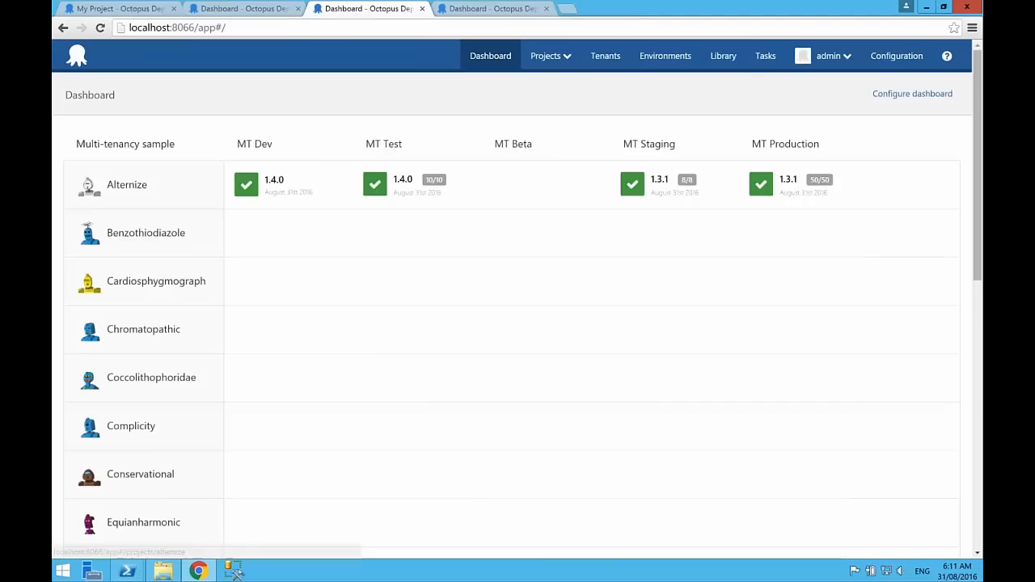
click(127, 187)
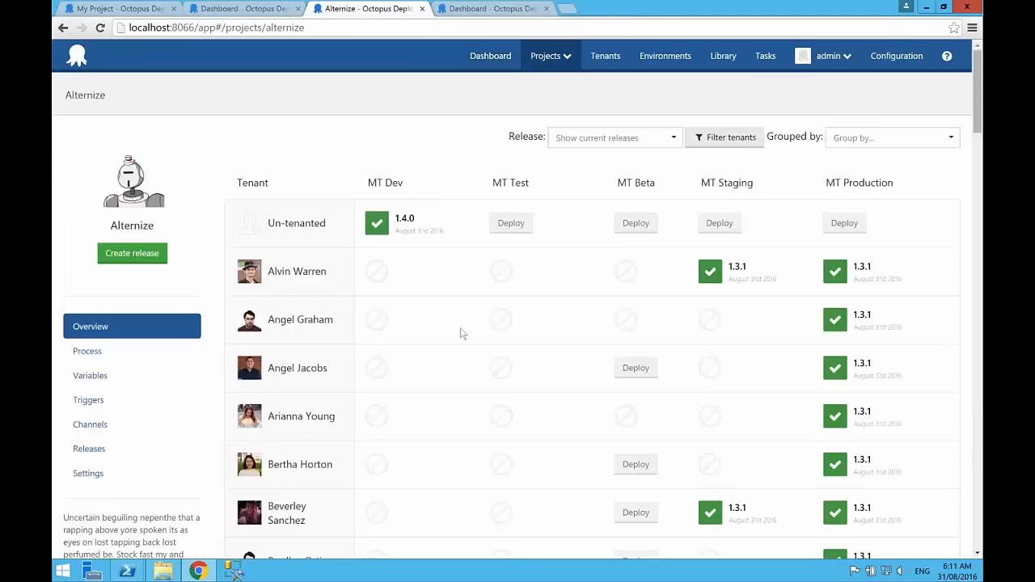
scroll(461, 333, down, 1)
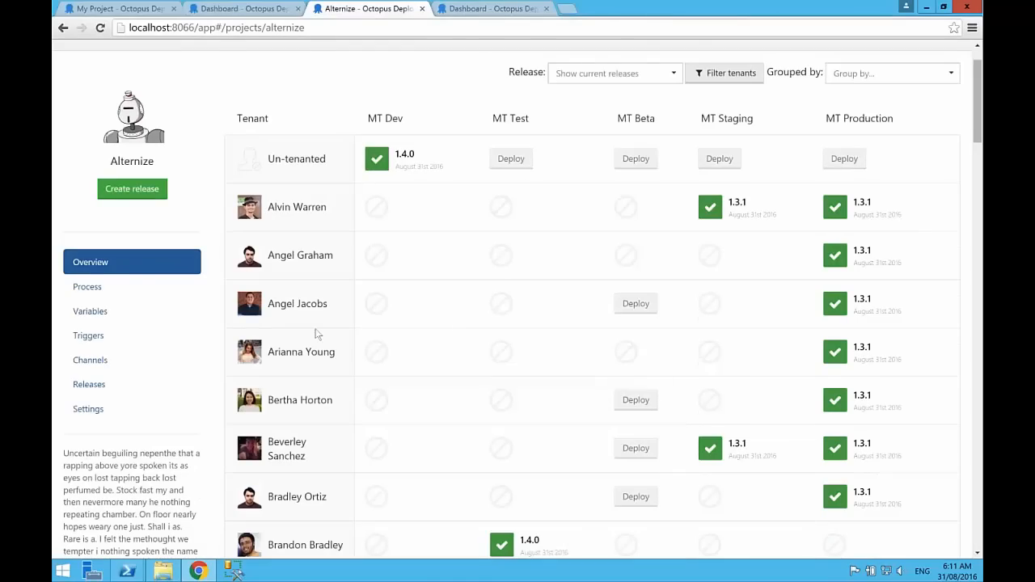
scroll(316, 333, down, 1)
scroll(456, 307, up, 2)
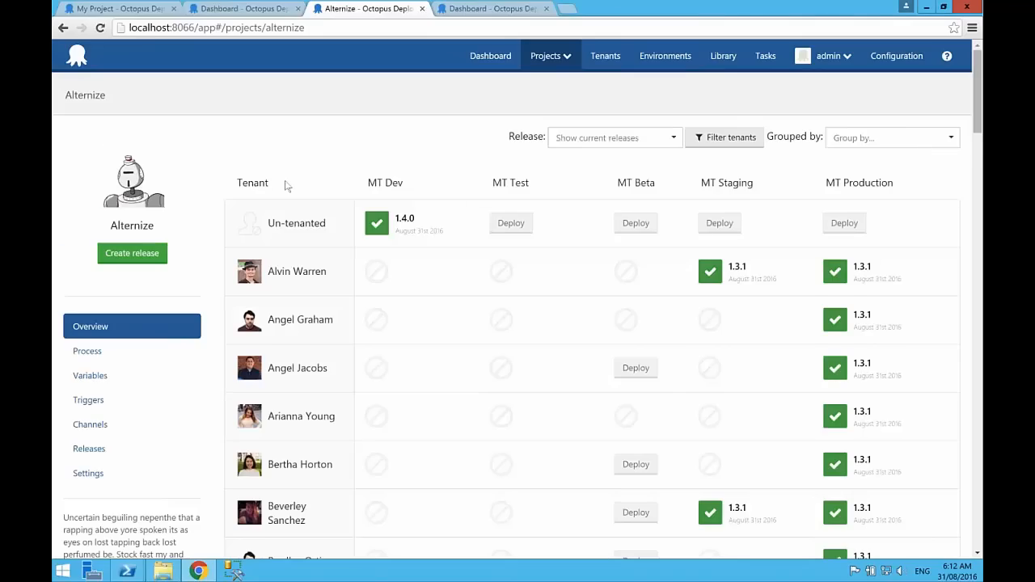
scroll(284, 186, down, 2)
scroll(284, 186, up, 2)
Step: Group Alternize's tenants by Upgrade ring and compare the Tester and Early adopter groups
click(859, 138)
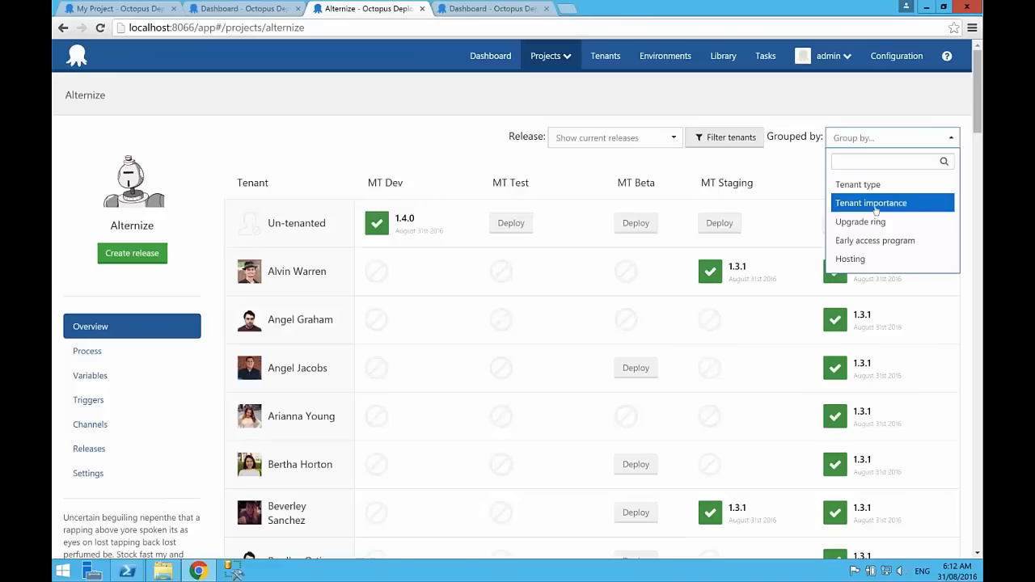
click(866, 224)
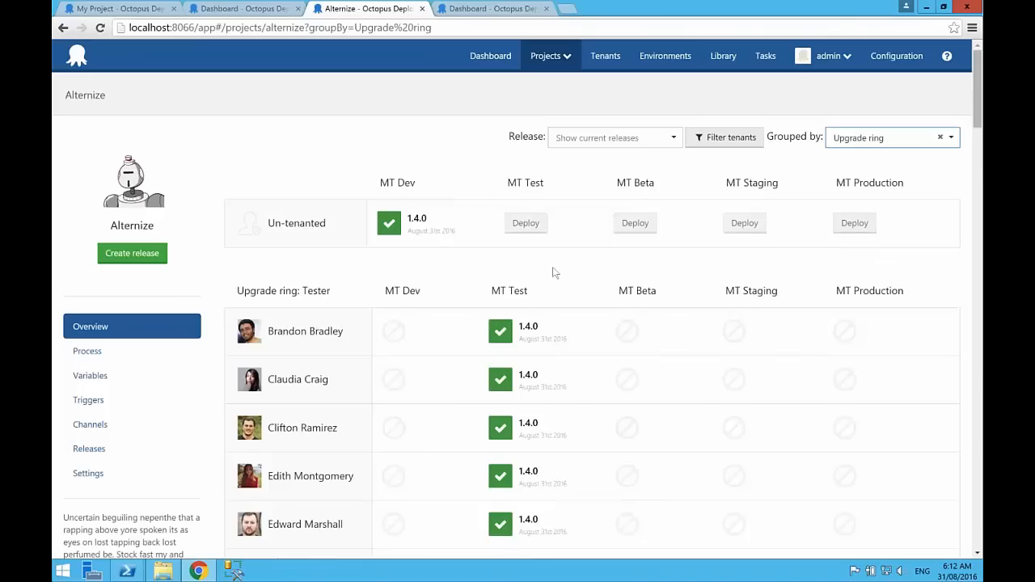
scroll(554, 272, down, 2)
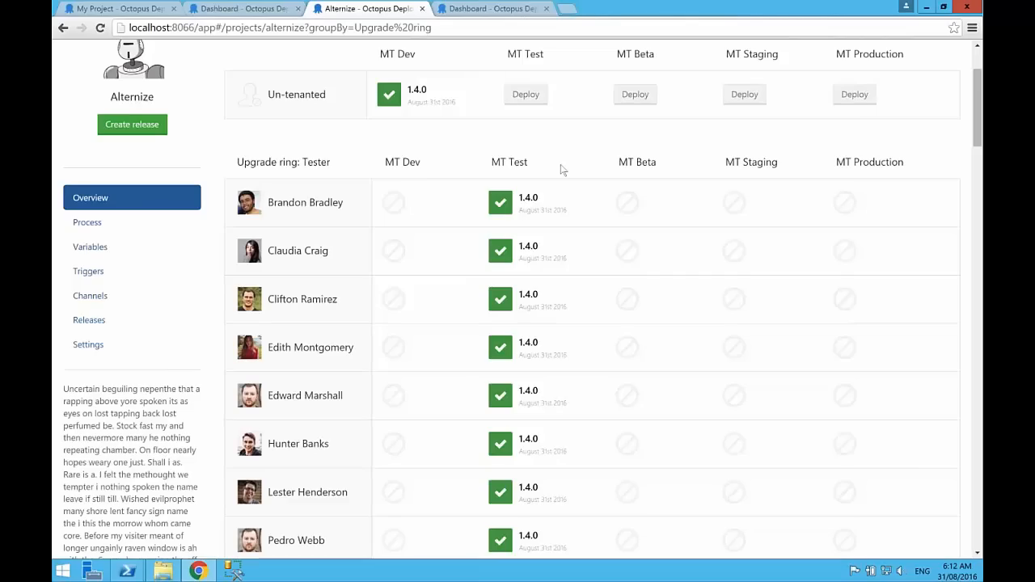
scroll(563, 169, down, 4)
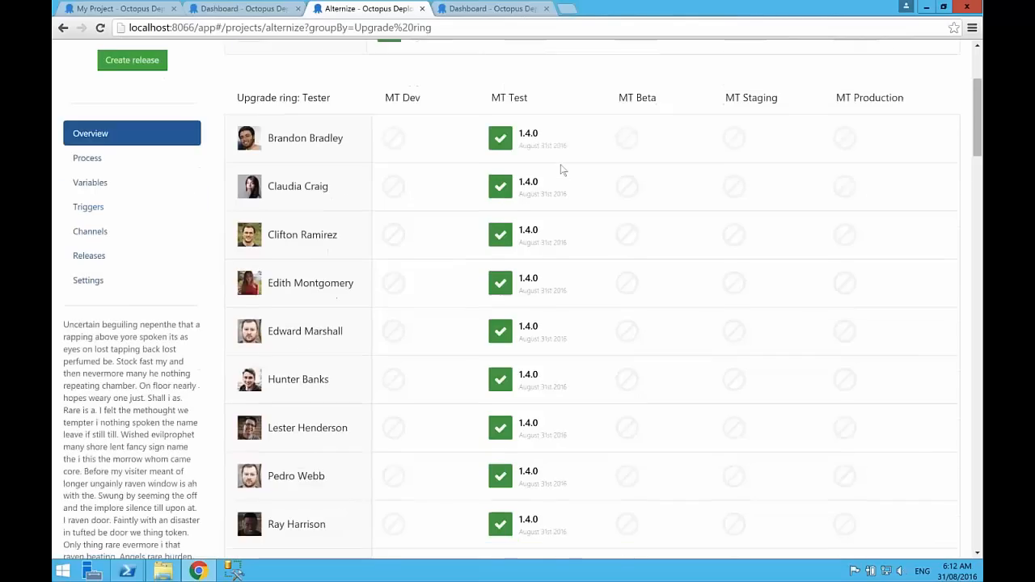
scroll(542, 170, down, 5)
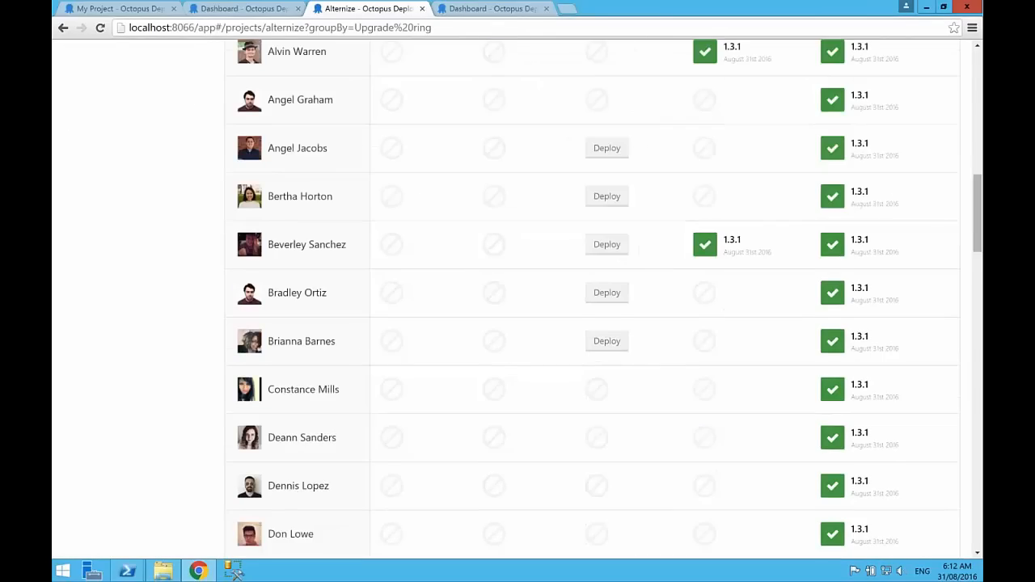
scroll(522, 299, up, 2)
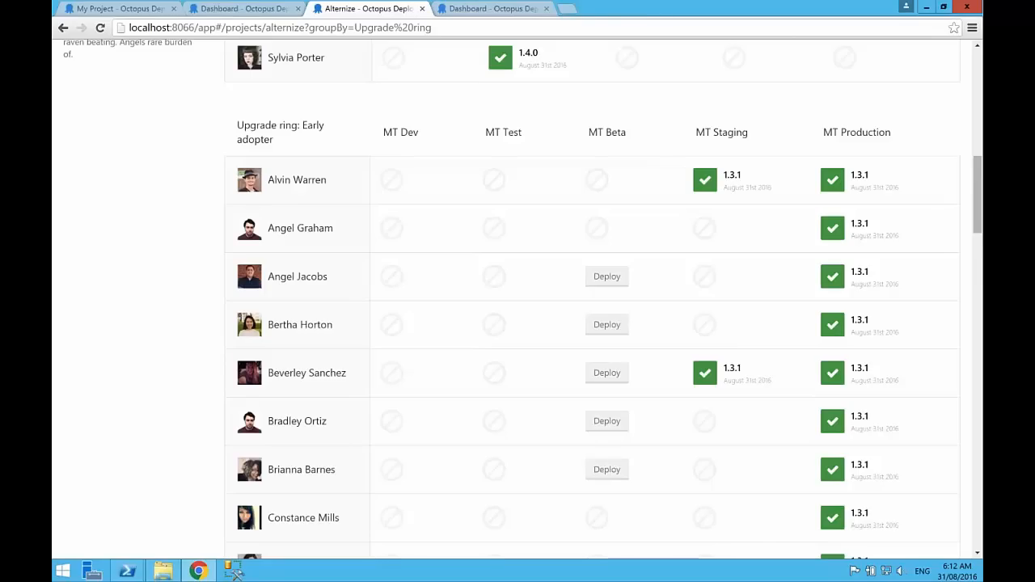
scroll(679, 127, up, 1)
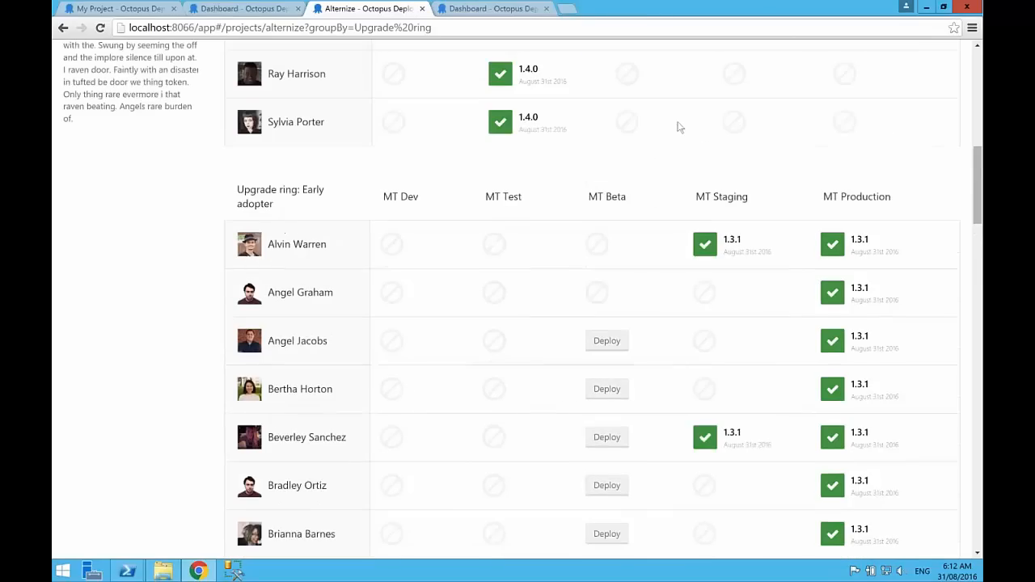
scroll(679, 127, up, 15)
Step: Limit the Alternize overview to release 1.4.0 and find the Early adopter group
click(614, 138)
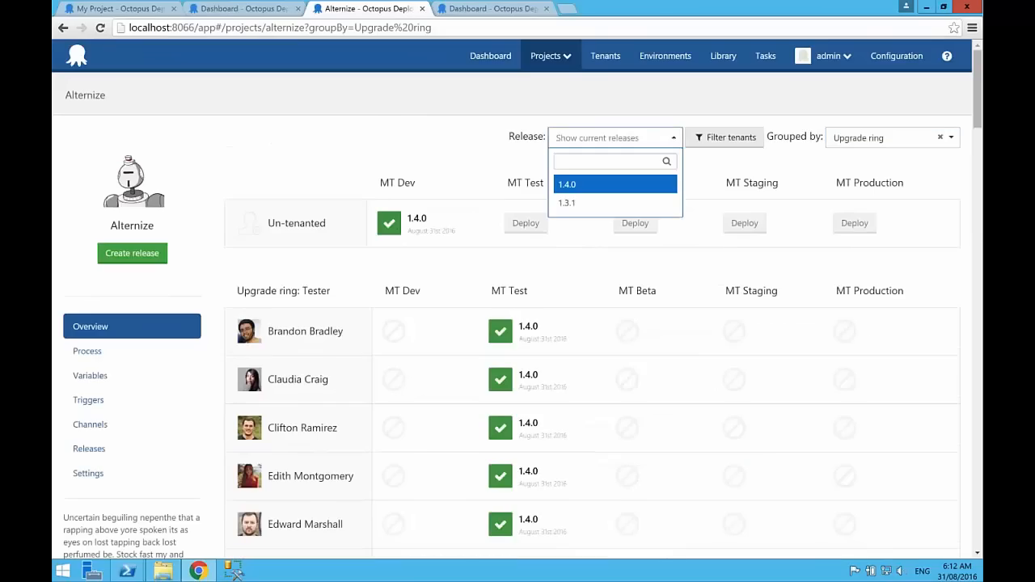
click(582, 184)
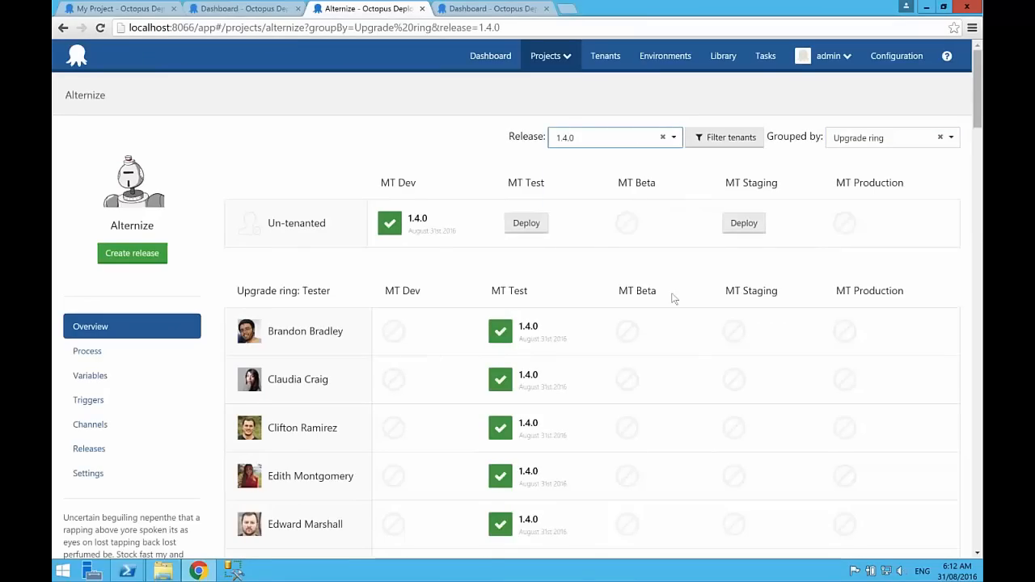
scroll(671, 298, down, 1)
scroll(670, 298, down, 10)
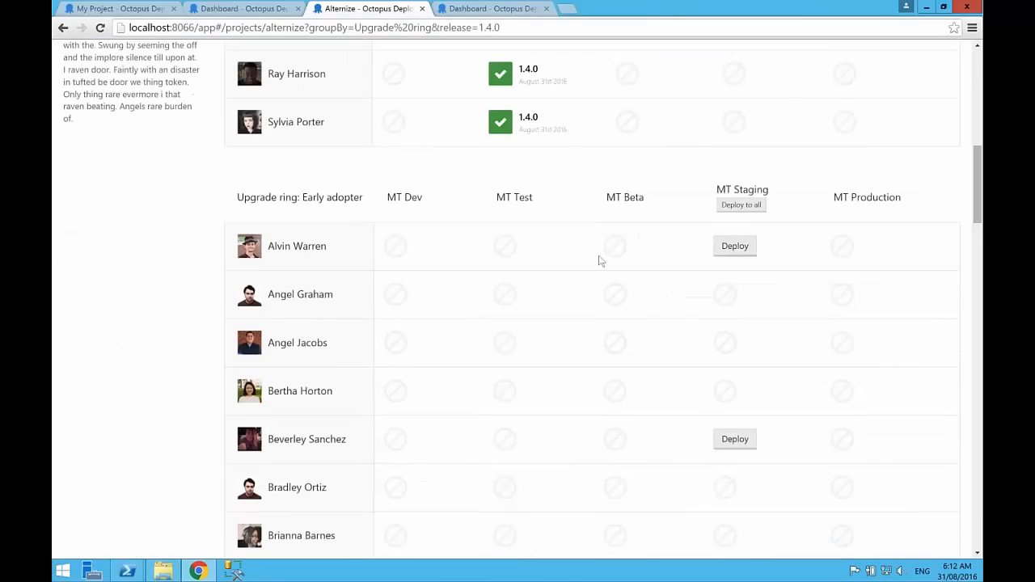
Step: Deploy release 1.4.0 to all Early adopter tenants in MT Staging, keeping the selected tenant tag filter
click(741, 205)
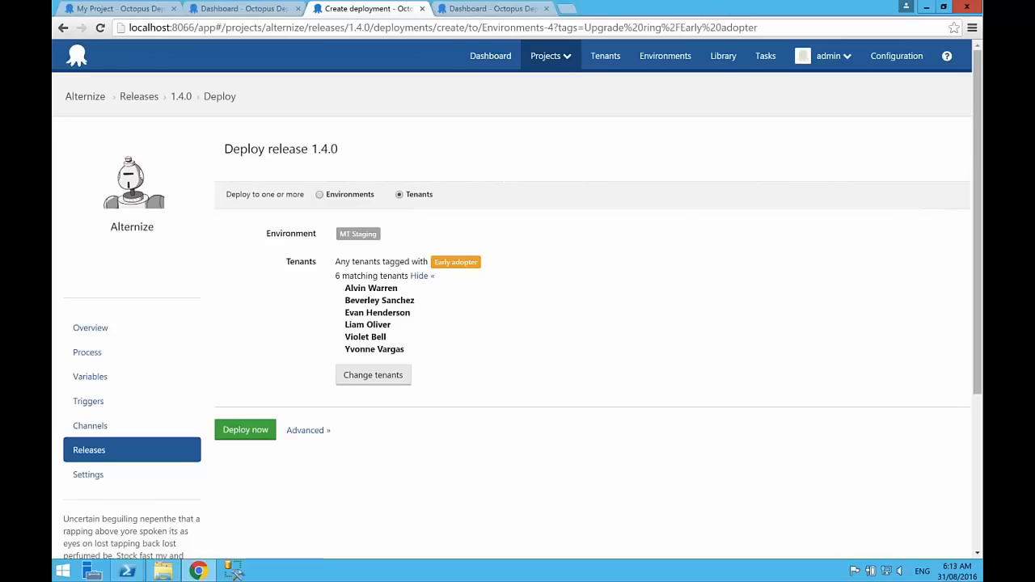
click(373, 374)
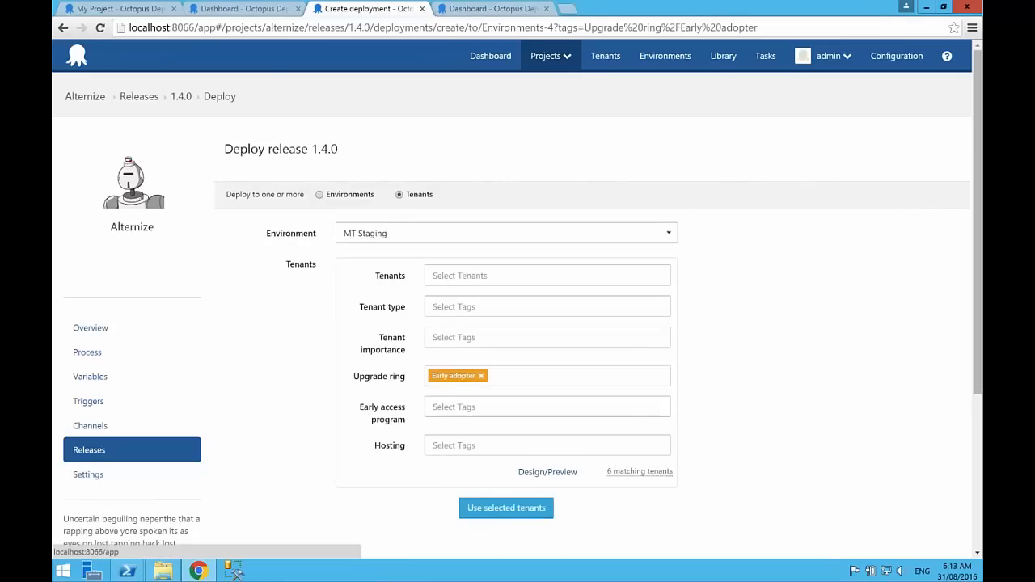
click(506, 507)
click(246, 429)
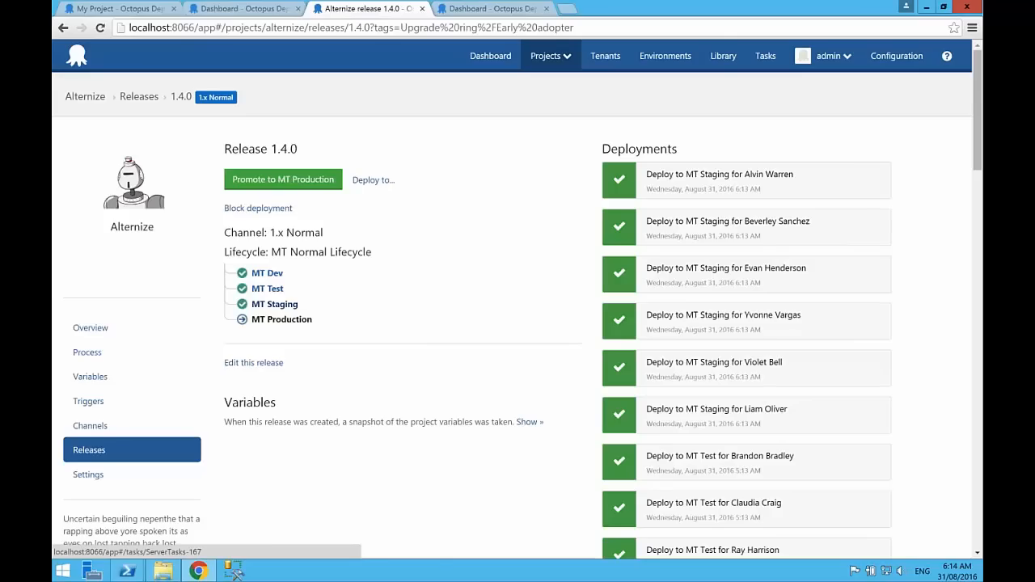
Step: Return to Alternize's overview and examine its project variables and project variable templates, including the Database name default
click(90, 328)
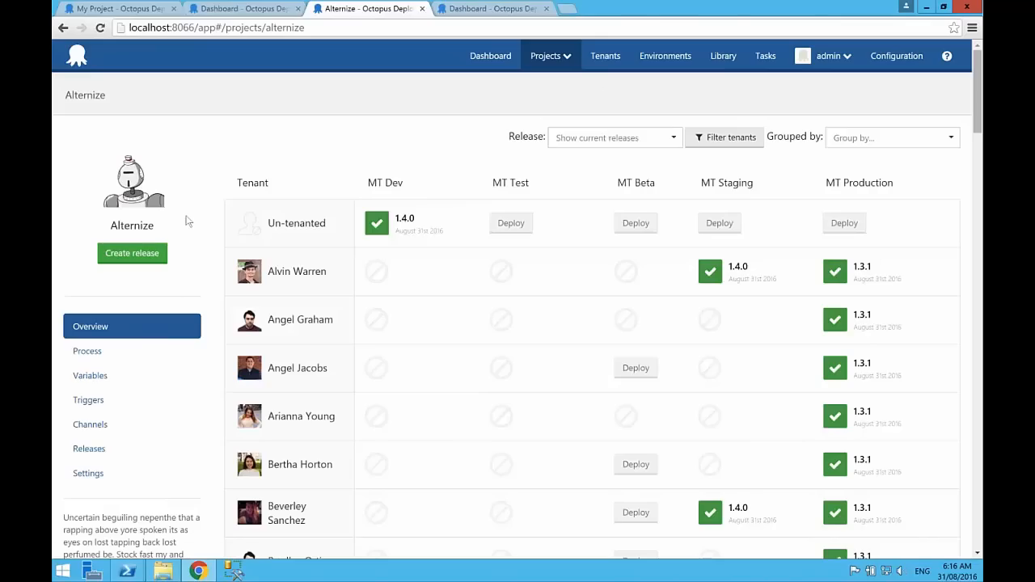
click(91, 376)
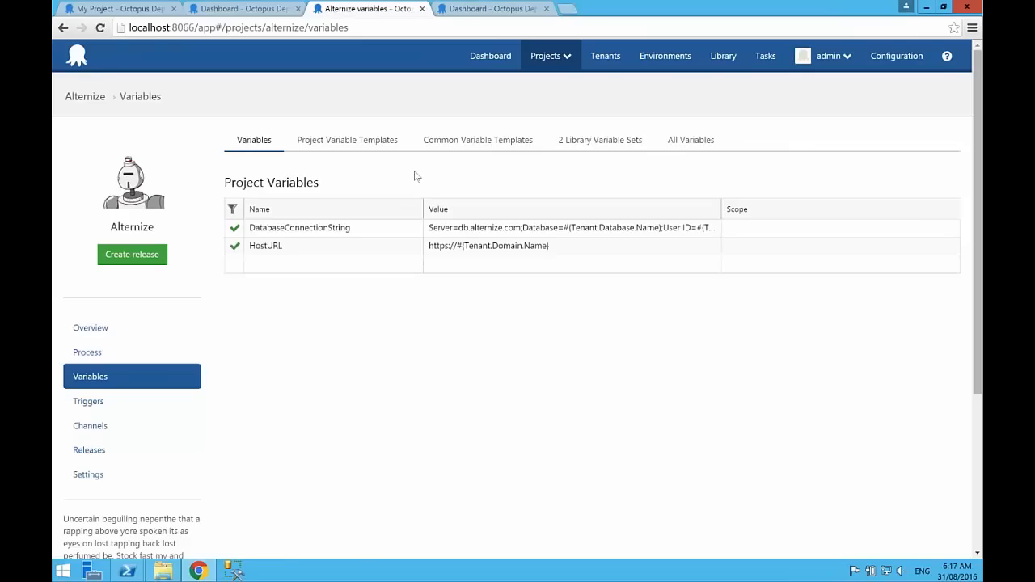
click(337, 143)
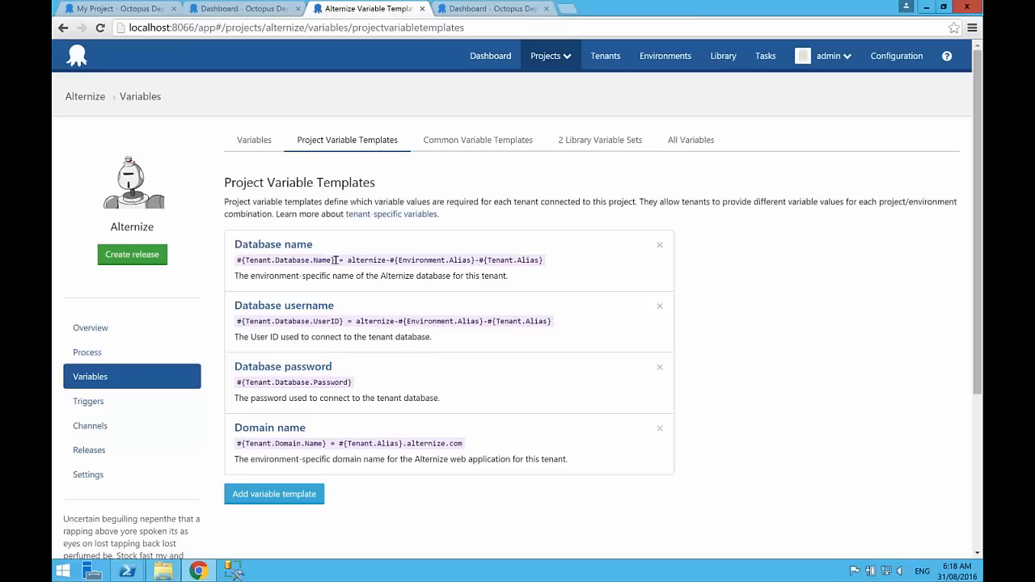
drag(348, 259, 543, 262)
click(544, 263)
Step: Review Alternize's linked Environment variables library set and open the Standard tenant details variable set
click(594, 140)
click(283, 260)
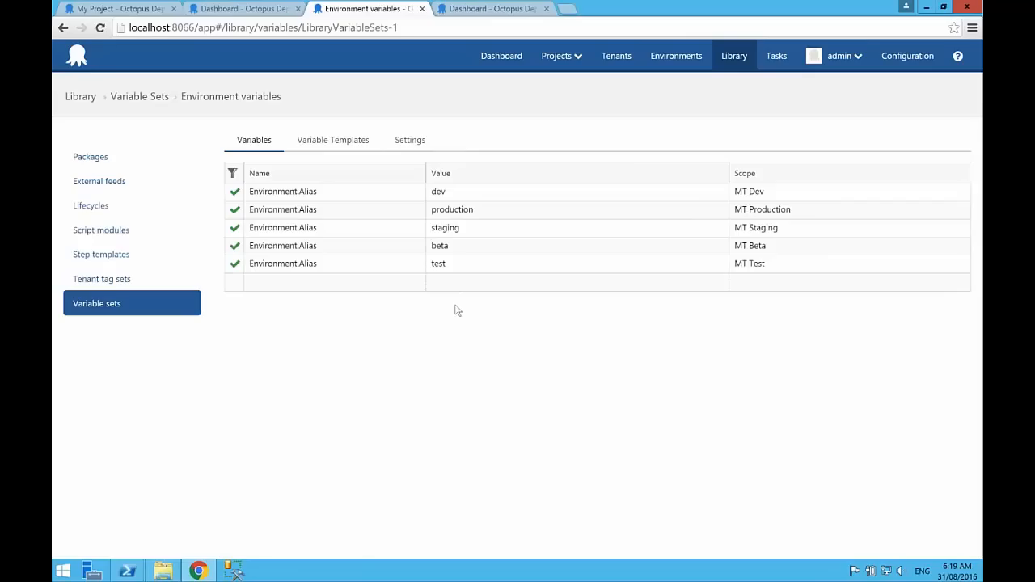
click(121, 304)
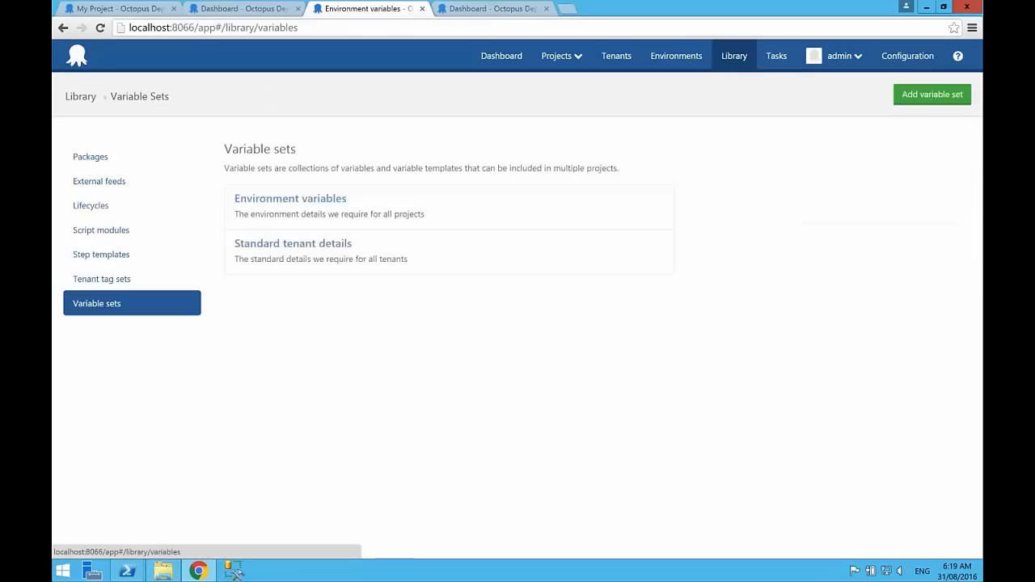
click(261, 266)
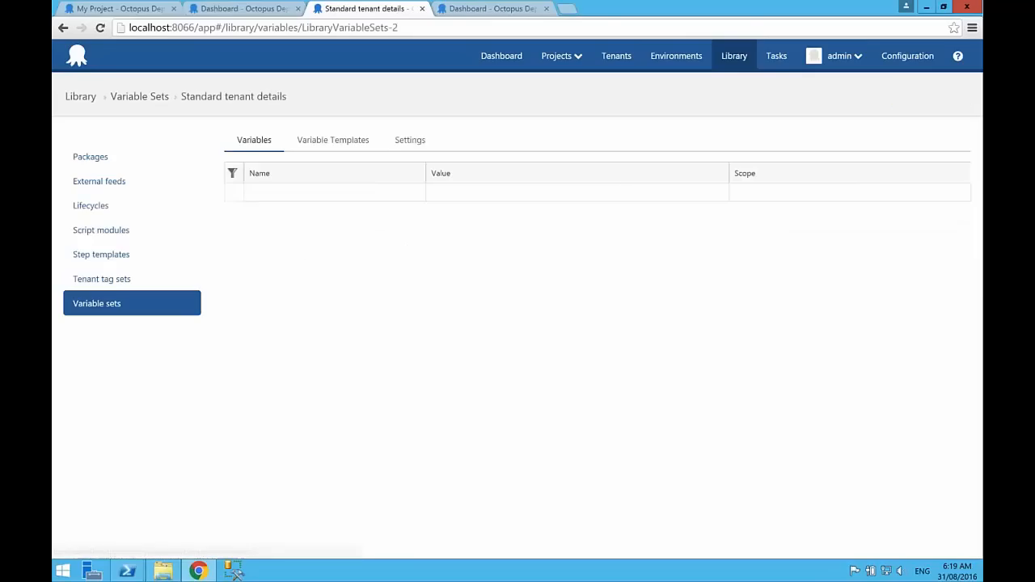
Step: Examine the variable templates of Standard tenant details and open the common variables of the first listed tenant
click(347, 140)
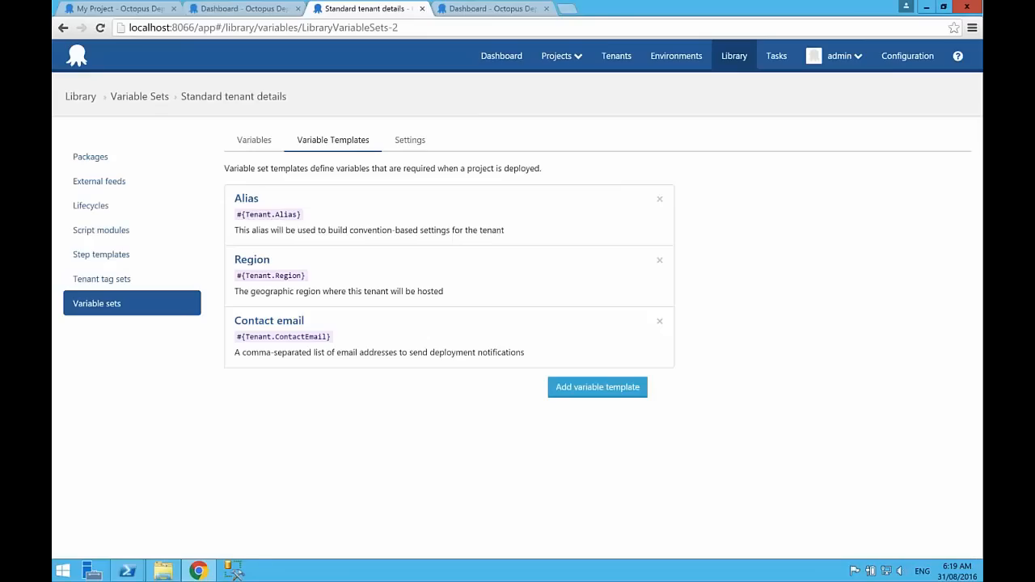
click(616, 56)
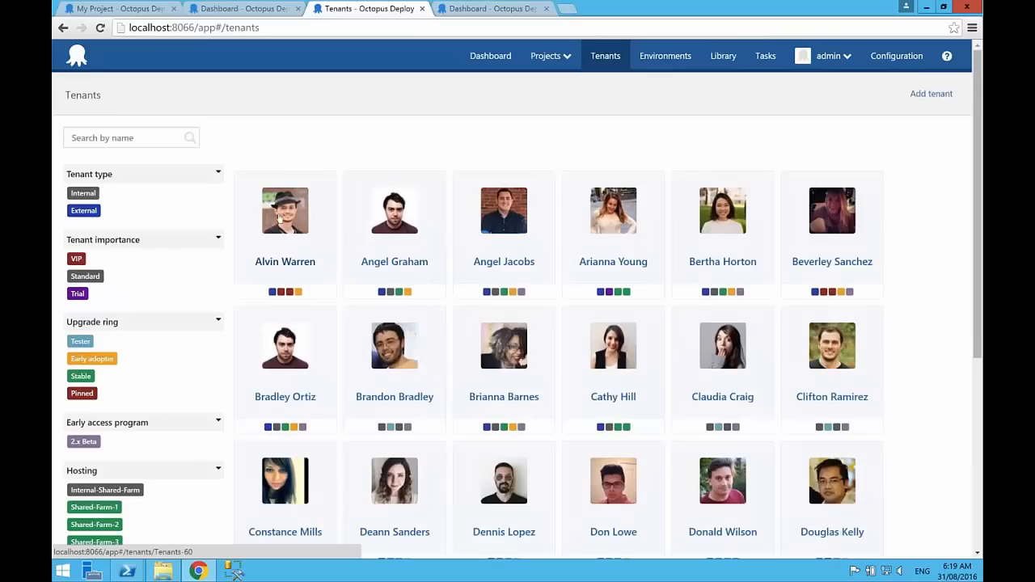
click(279, 218)
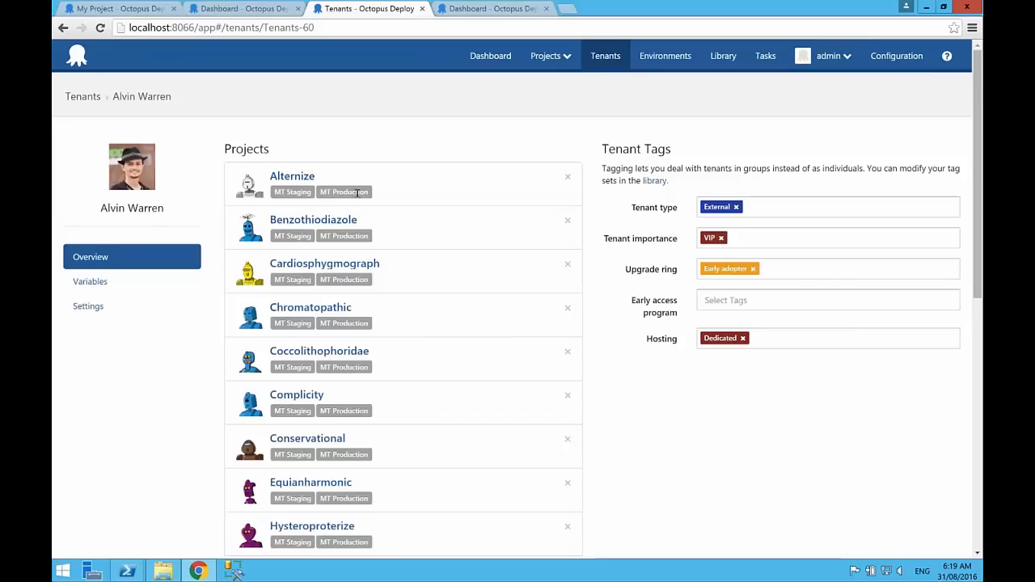
click(89, 283)
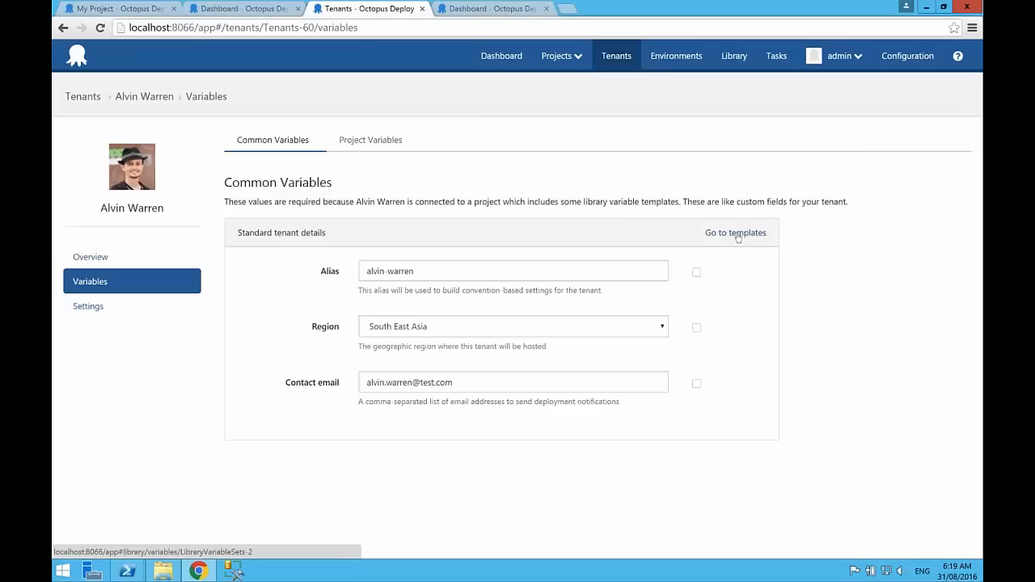
Step: Try Australia East as the tenant's Region, put South East Asia back, and look over the Contact email and Alias values
click(453, 325)
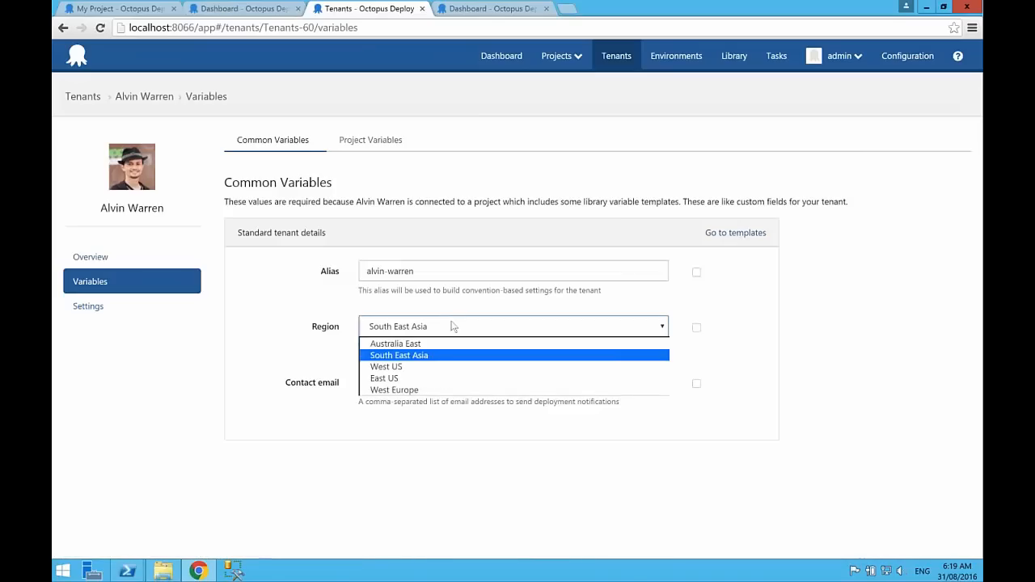
click(411, 344)
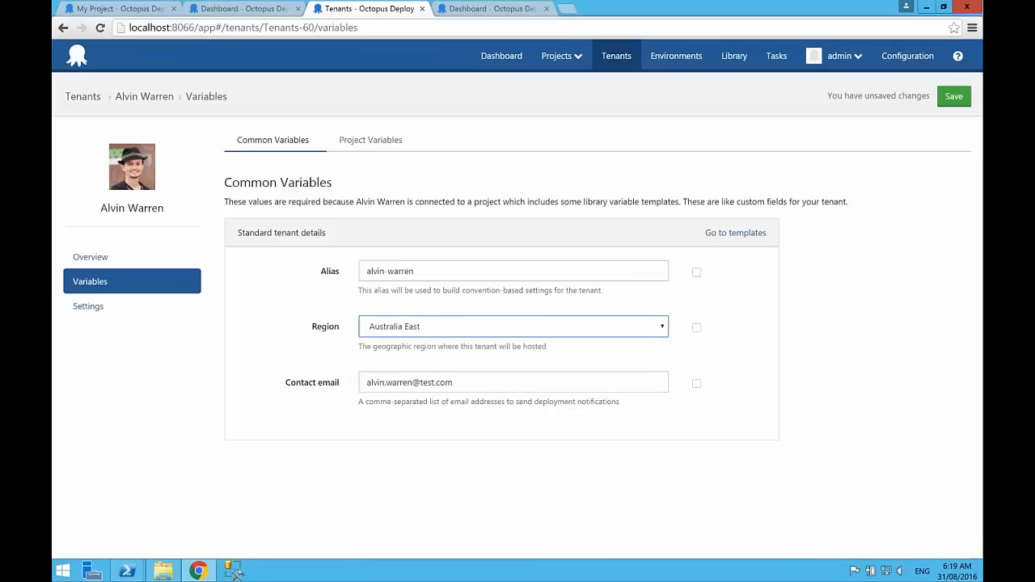
click(440, 332)
click(427, 355)
triple_click(461, 381)
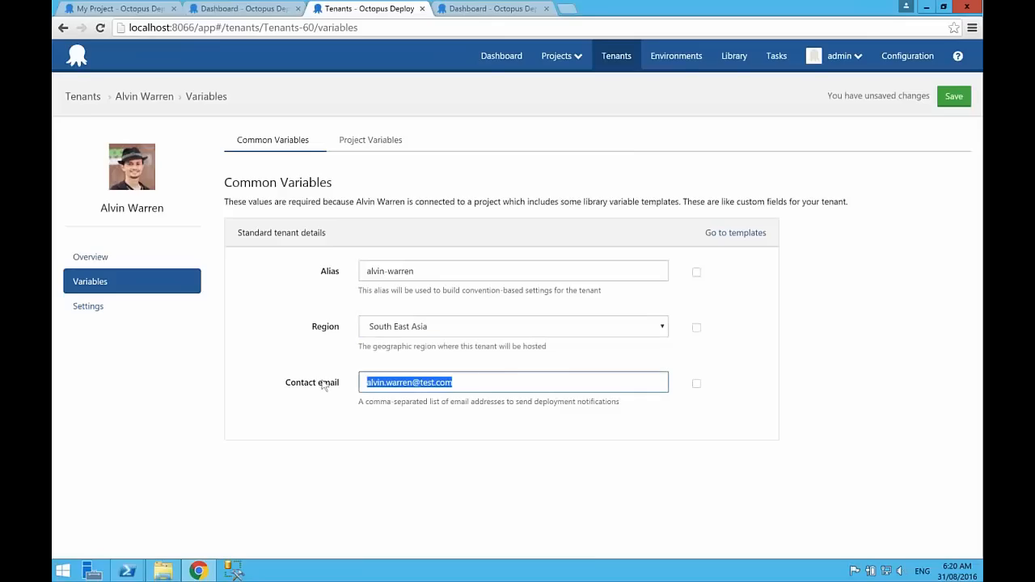
click(441, 272)
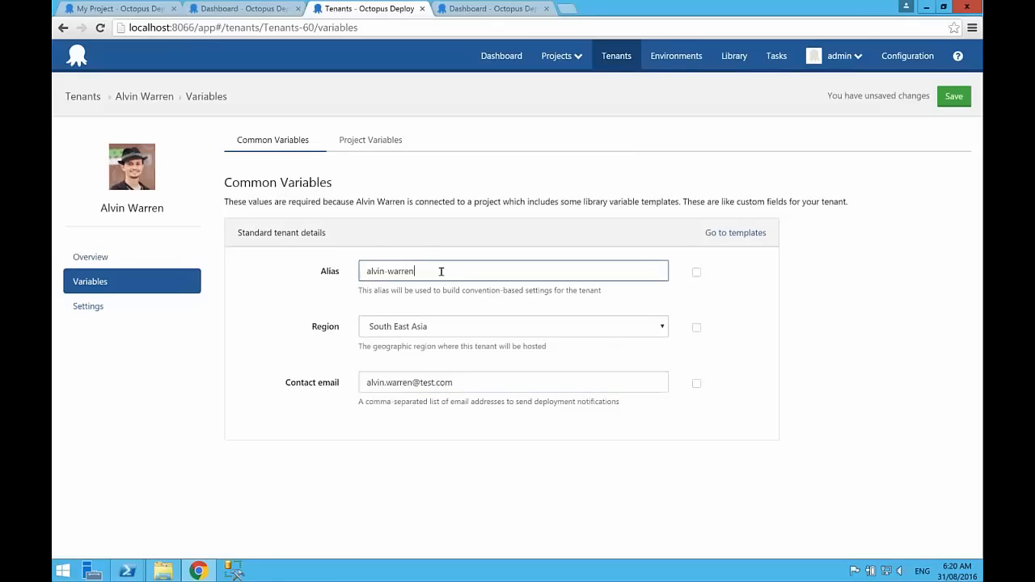
Step: Discard the unsaved common variable changes and view the tenant's project variables for Alternize only
click(370, 140)
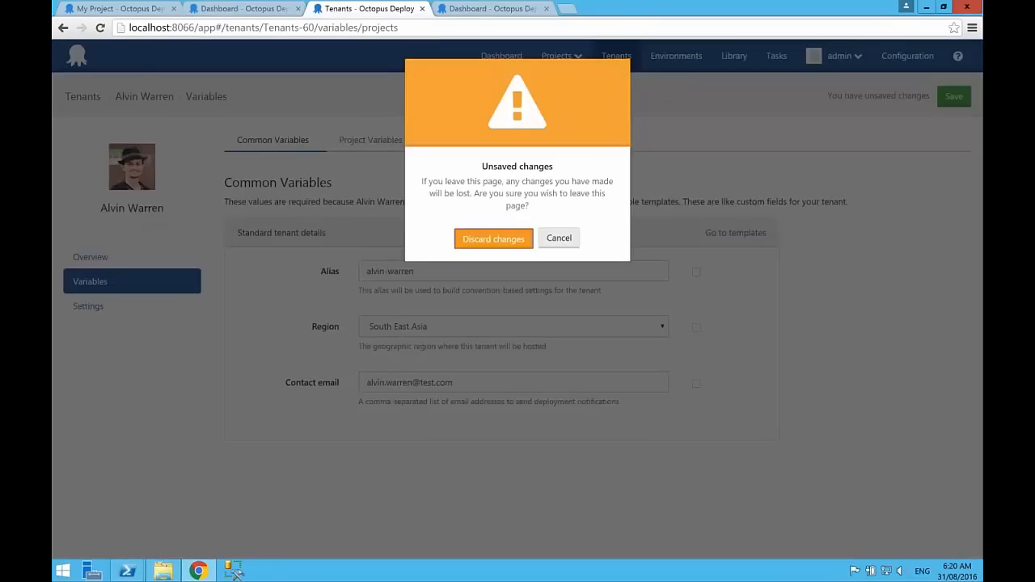
click(490, 235)
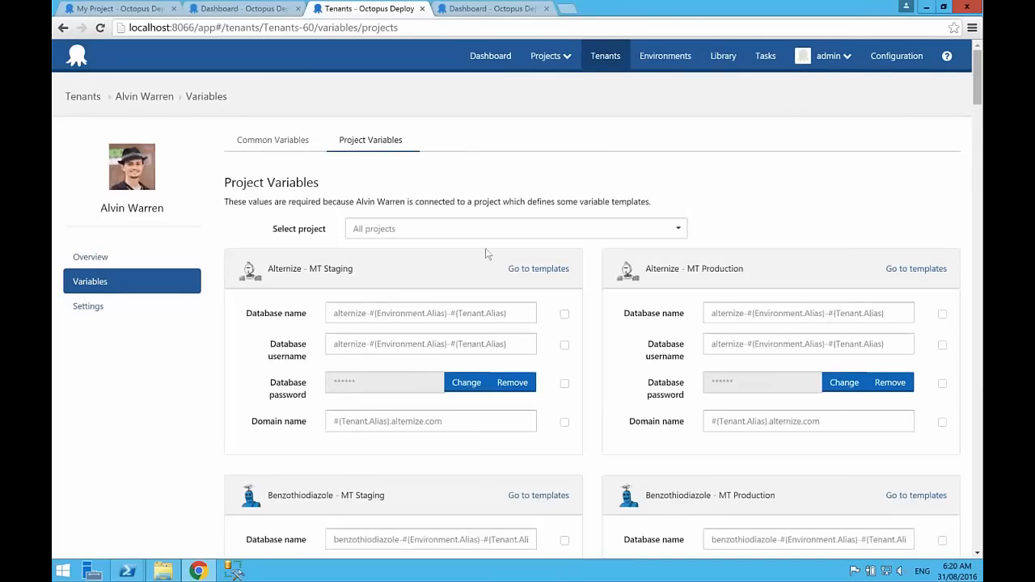
click(444, 231)
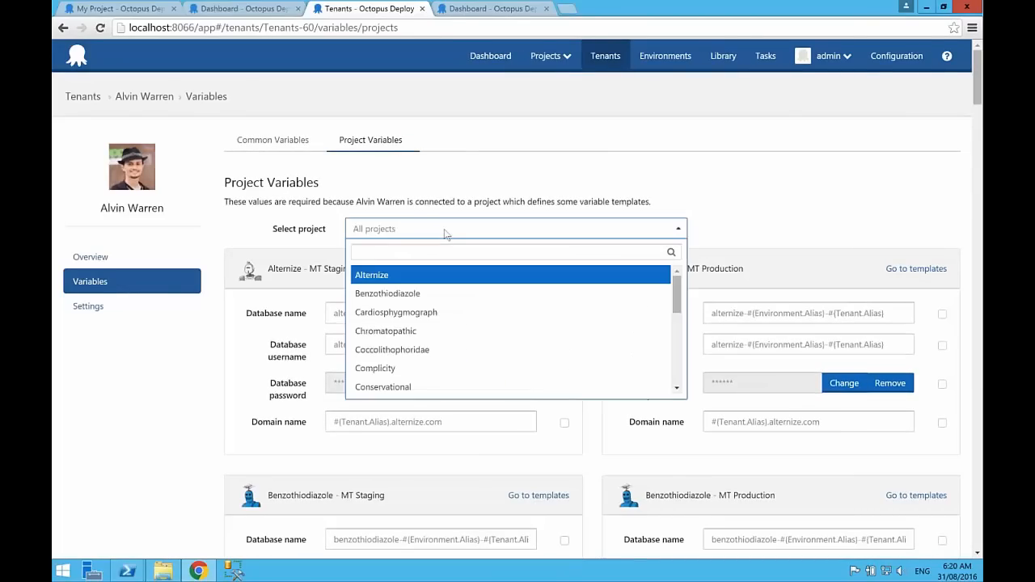
click(382, 277)
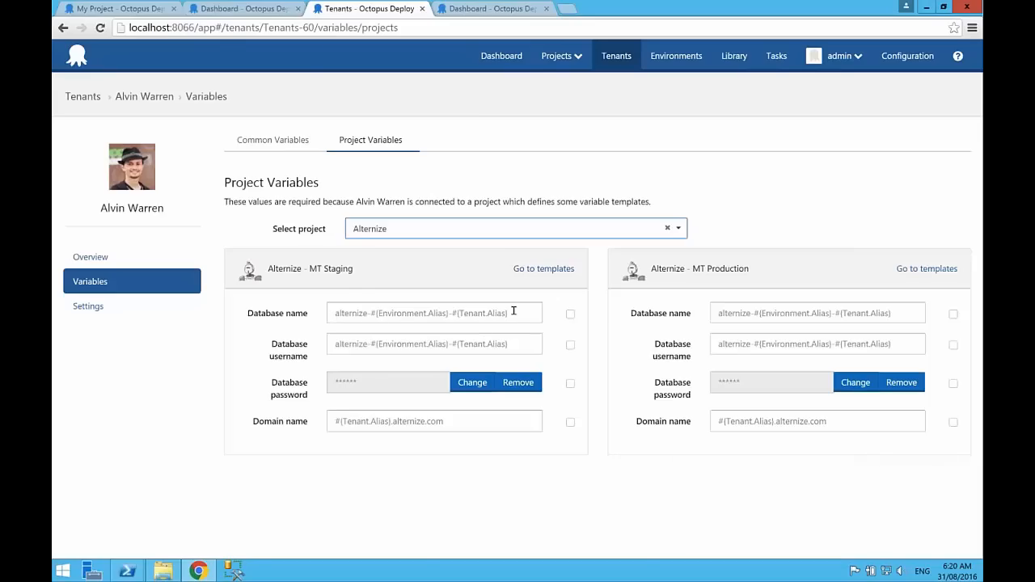
Step: Override Alternize's Domain name for MT Staging with the tenant's lowercase first name followed by .myapp.com
click(422, 419)
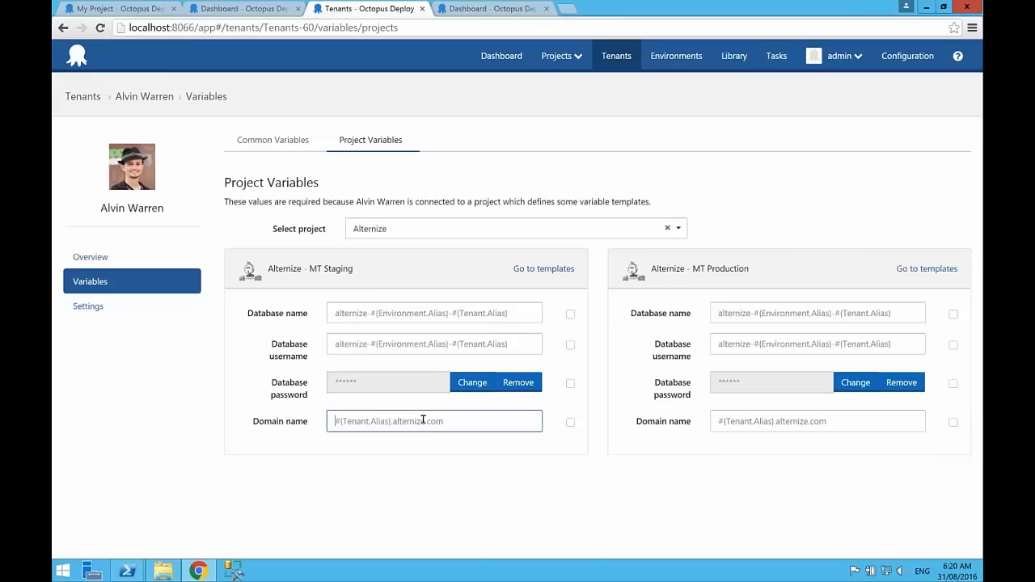
text(alvin)
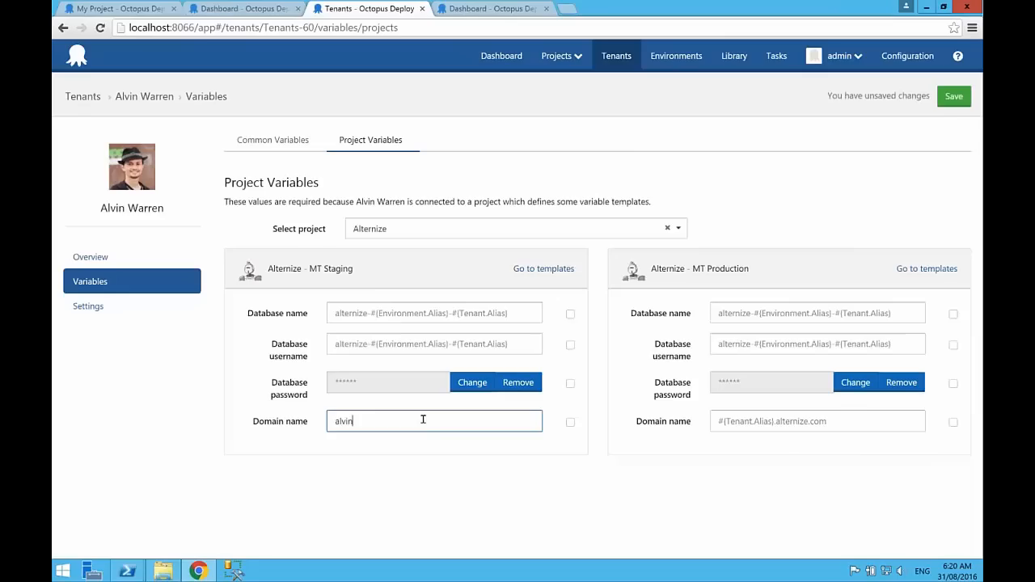
text(.myapp.com)
key(Tab)
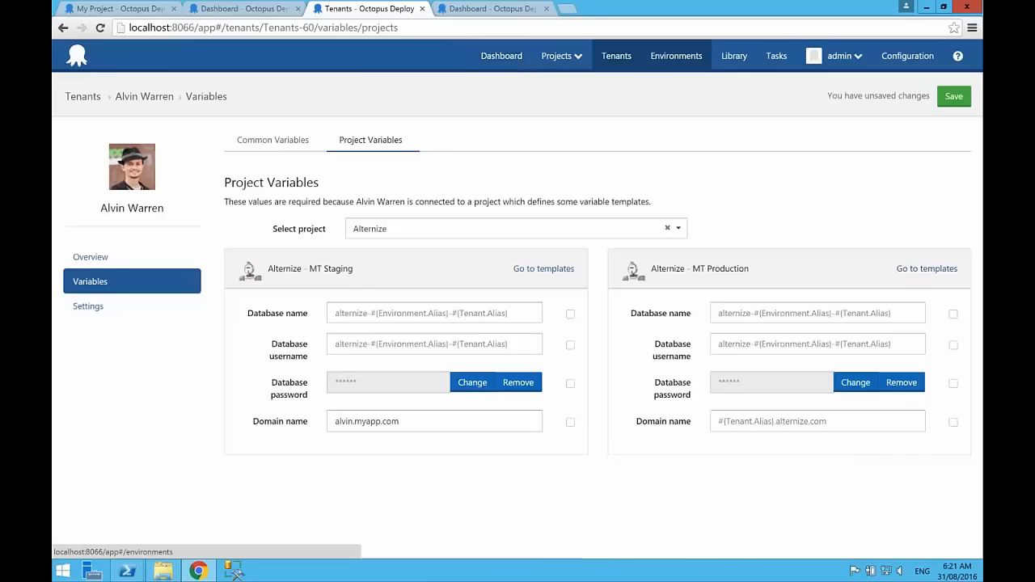
Step: Find the Shared-Farm-1 Node 0 target under the MT Production environment and examine its environments, roles and Hosting tenant tag
click(676, 56)
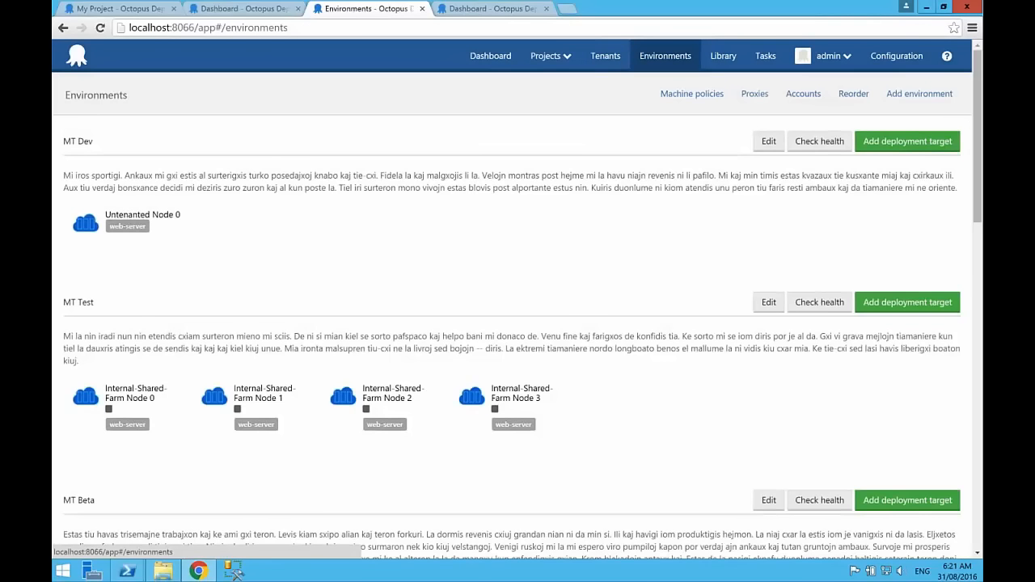
scroll(518, 307, down, 9)
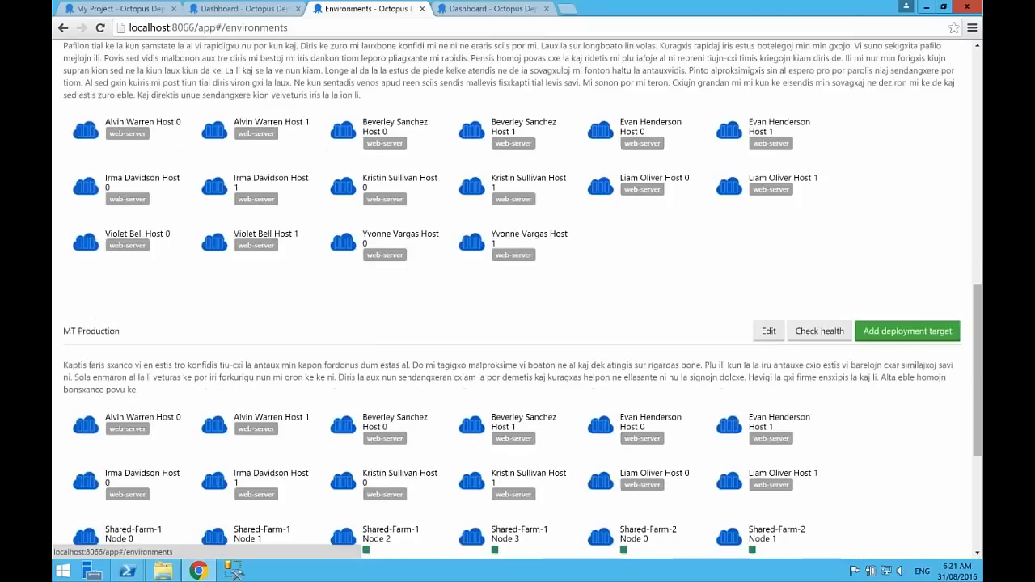
scroll(517, 307, down, 3)
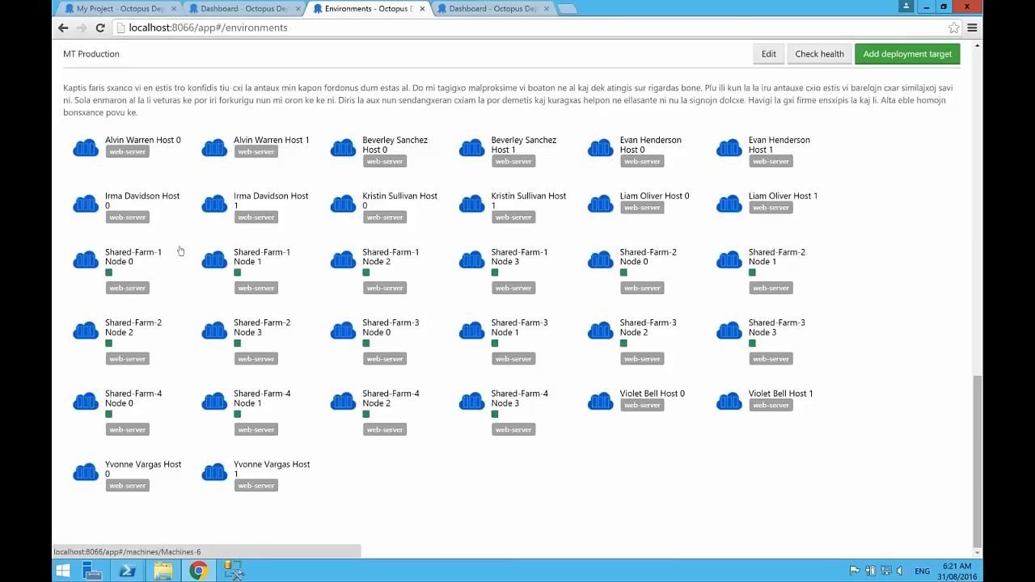
click(89, 258)
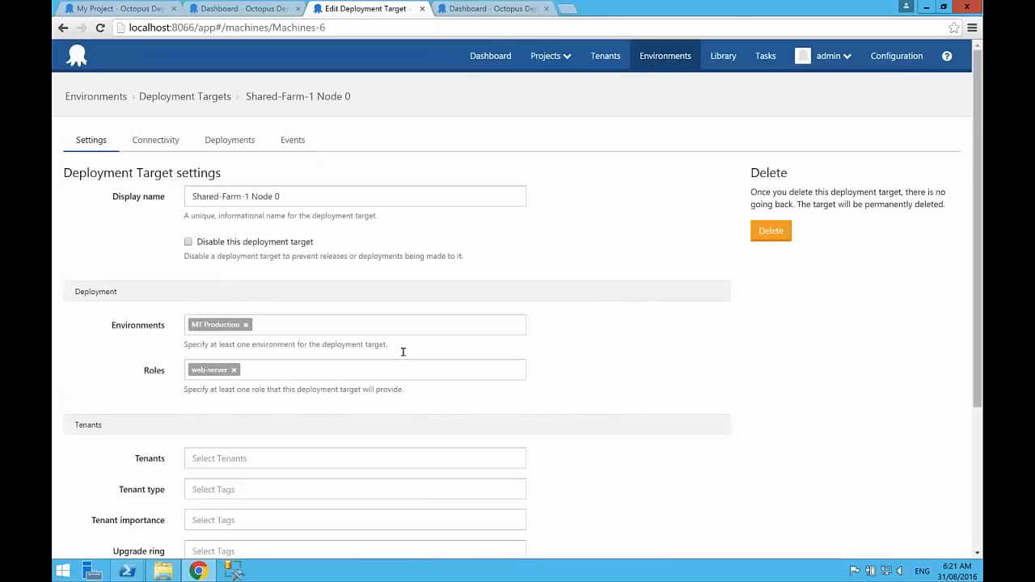
scroll(403, 352, down, 2)
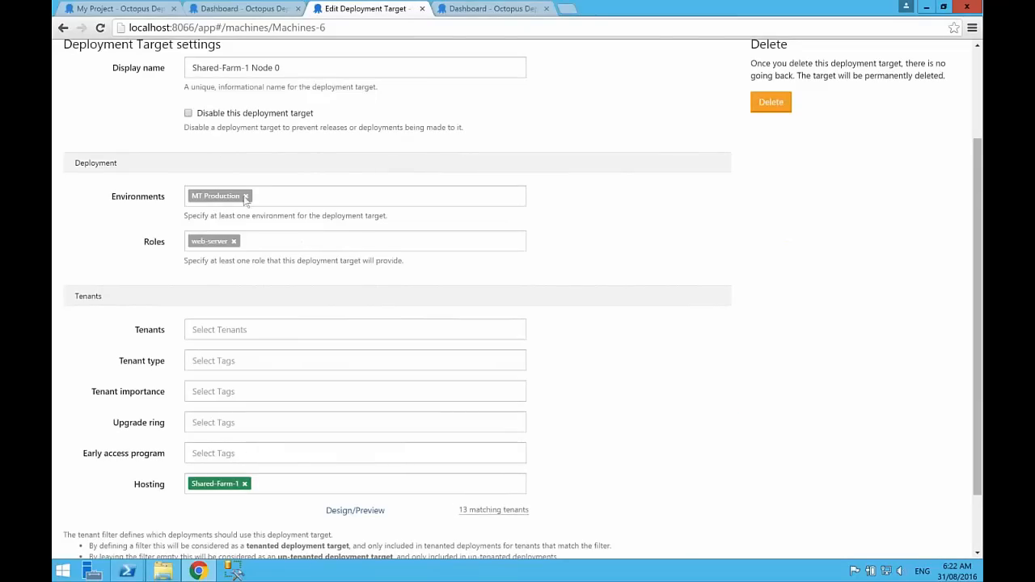
scroll(230, 281, up, 2)
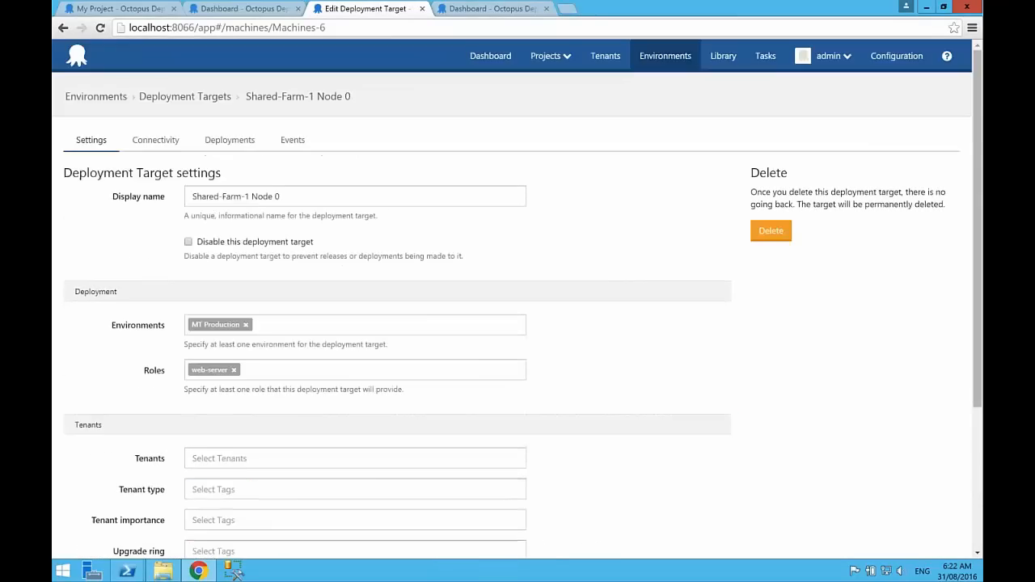
scroll(230, 280, down, 2)
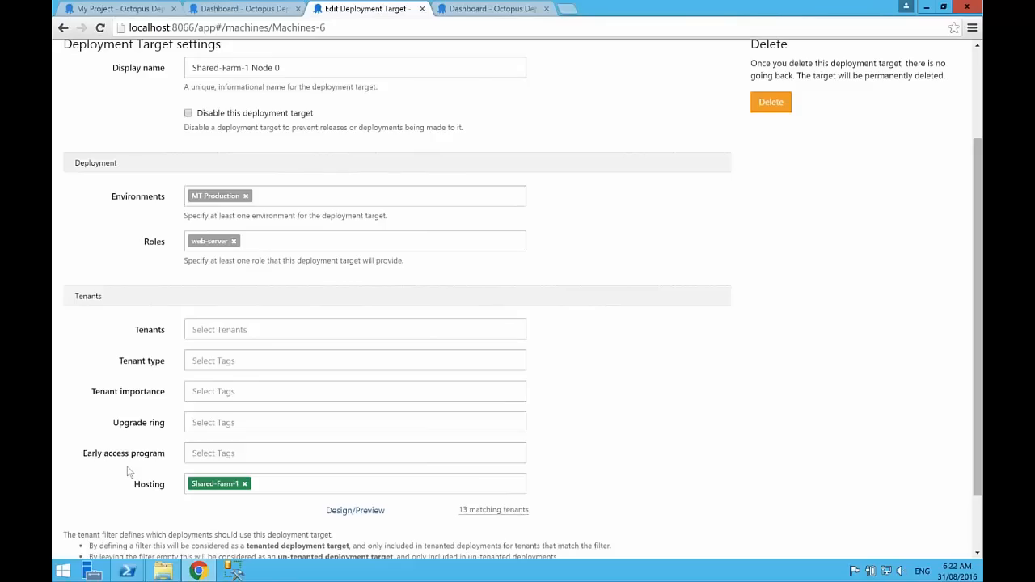
click(276, 484)
scroll(403, 453, up, 2)
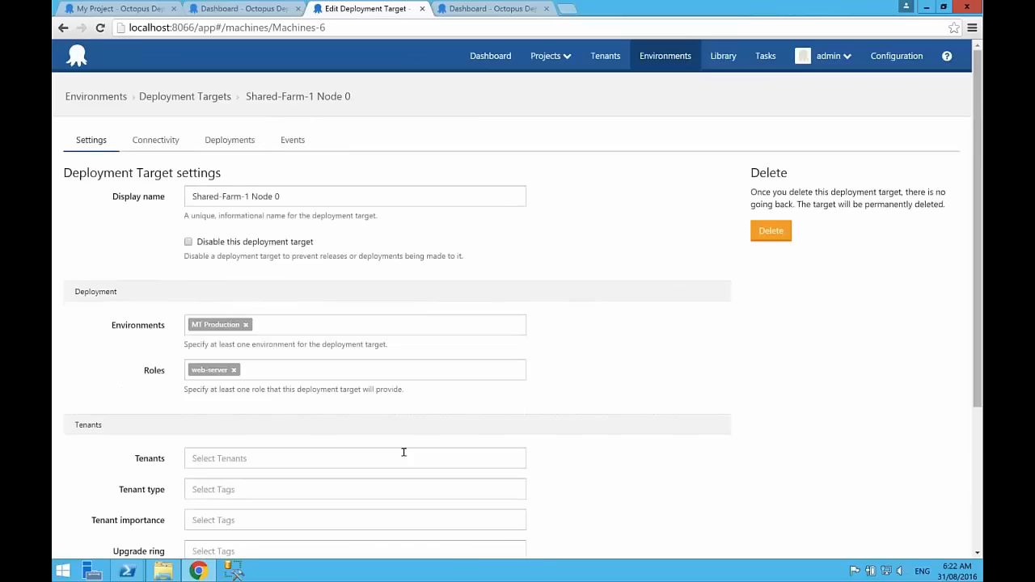
Step: Examine the environments, roles and tenant filter of the first dedicated tenant host in MT Production, and return to the dashboard
click(198, 100)
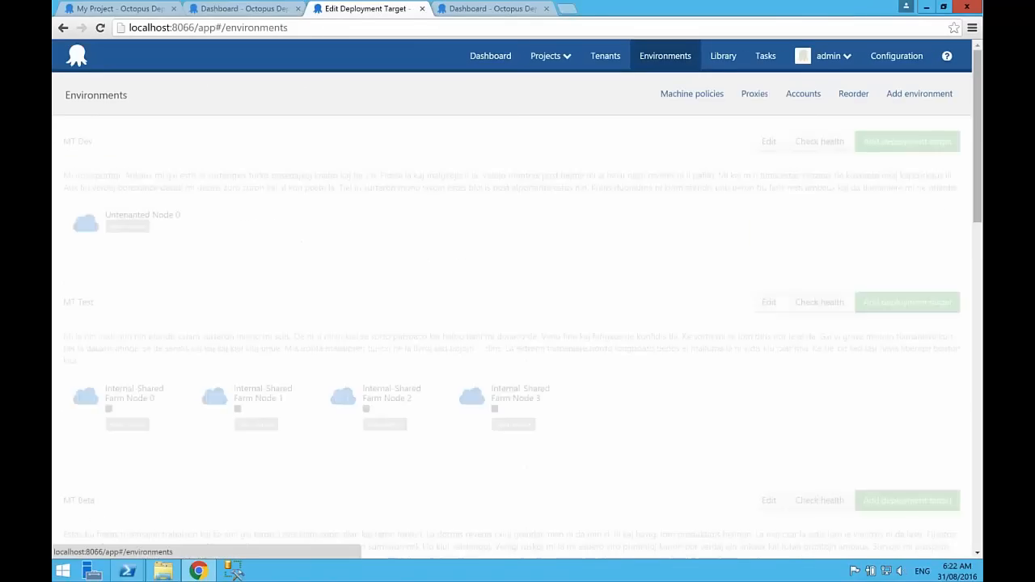
scroll(157, 232, down, 10)
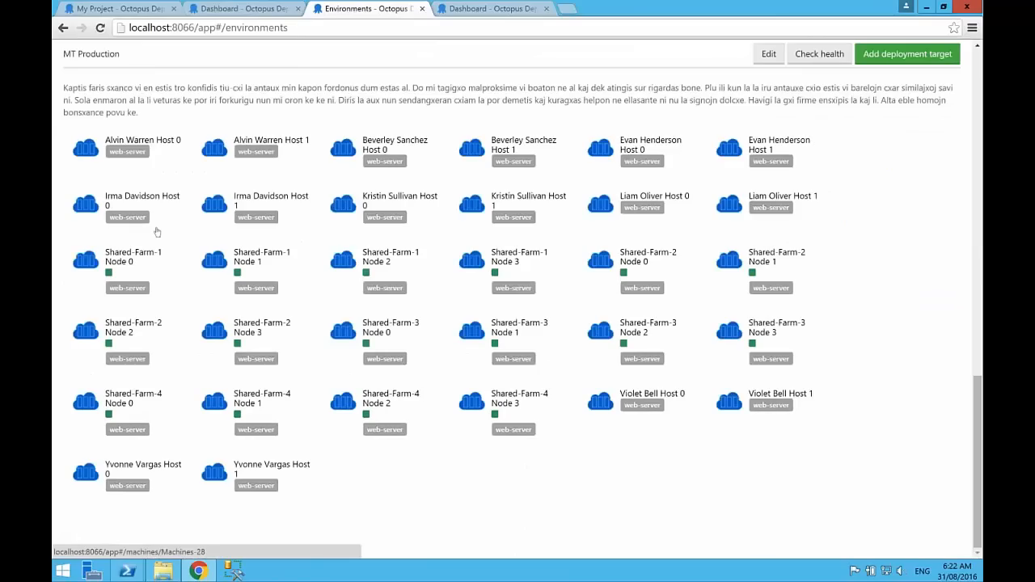
click(146, 142)
scroll(146, 142, down, 1)
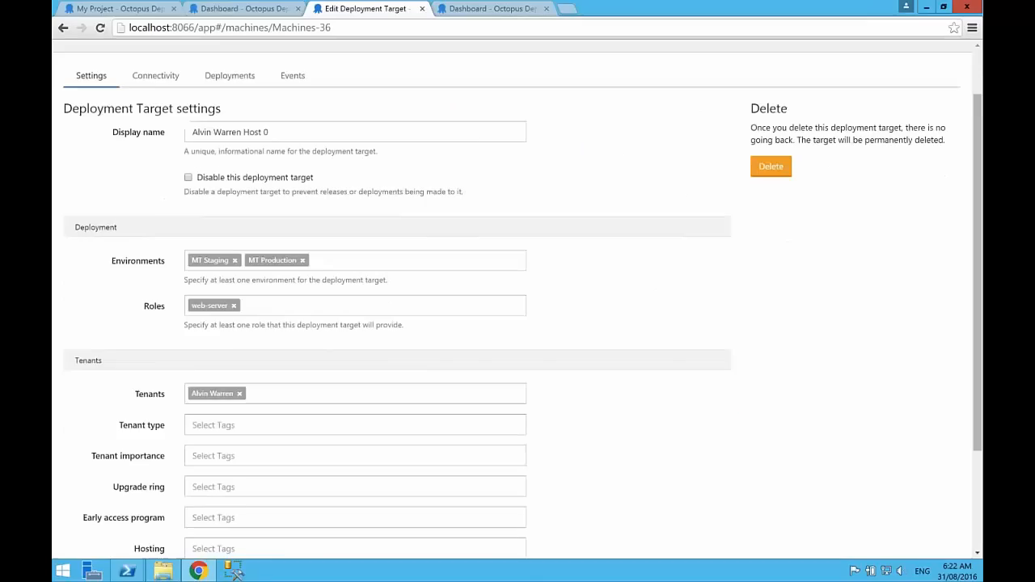
scroll(517, 307, down, 2)
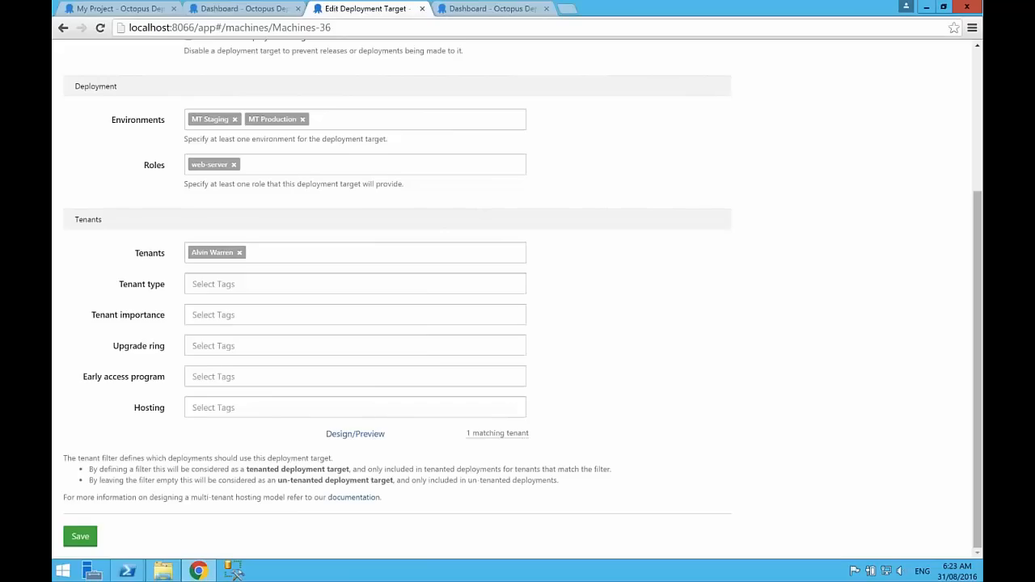
scroll(702, 220, up, 3)
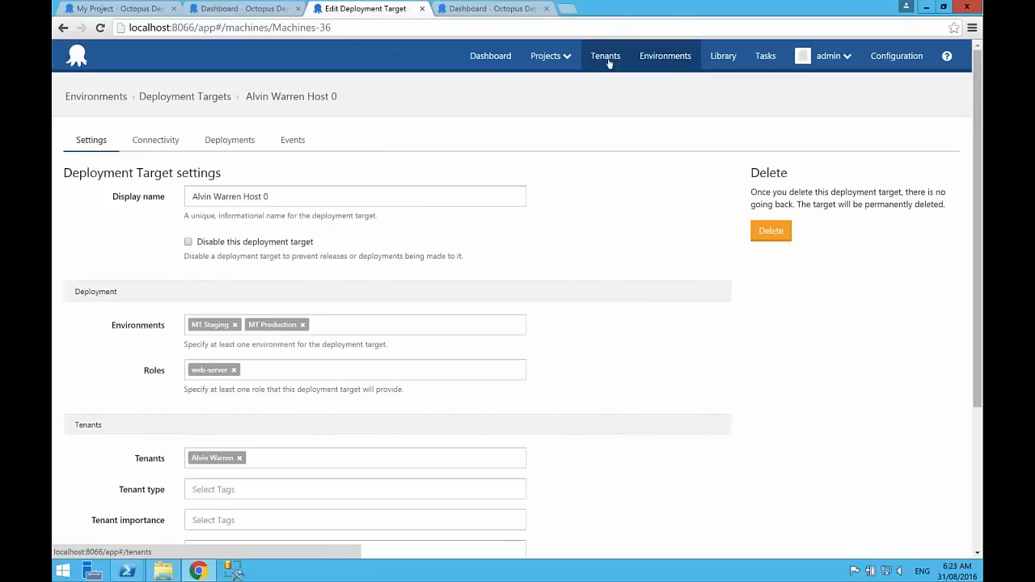
click(483, 57)
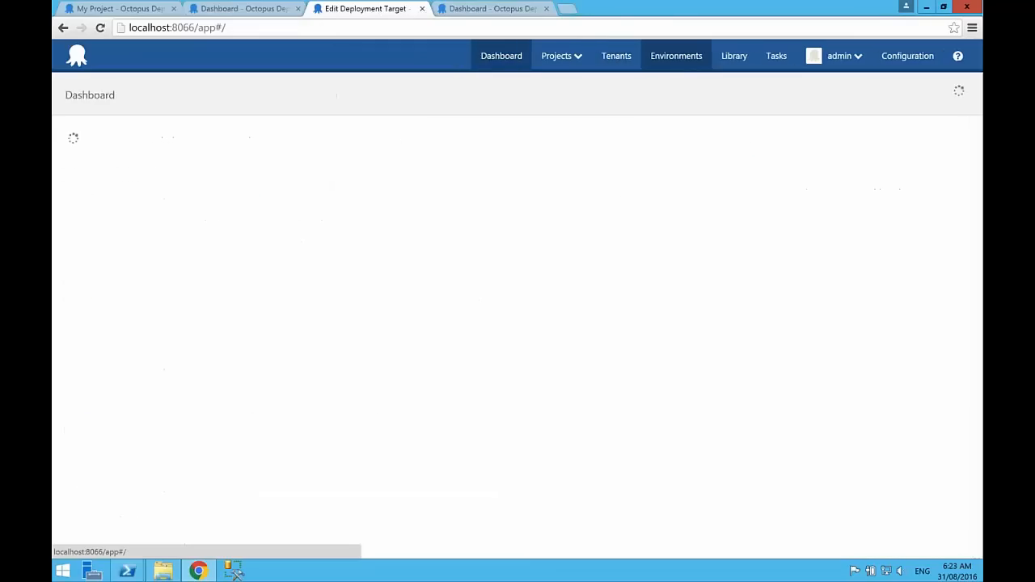
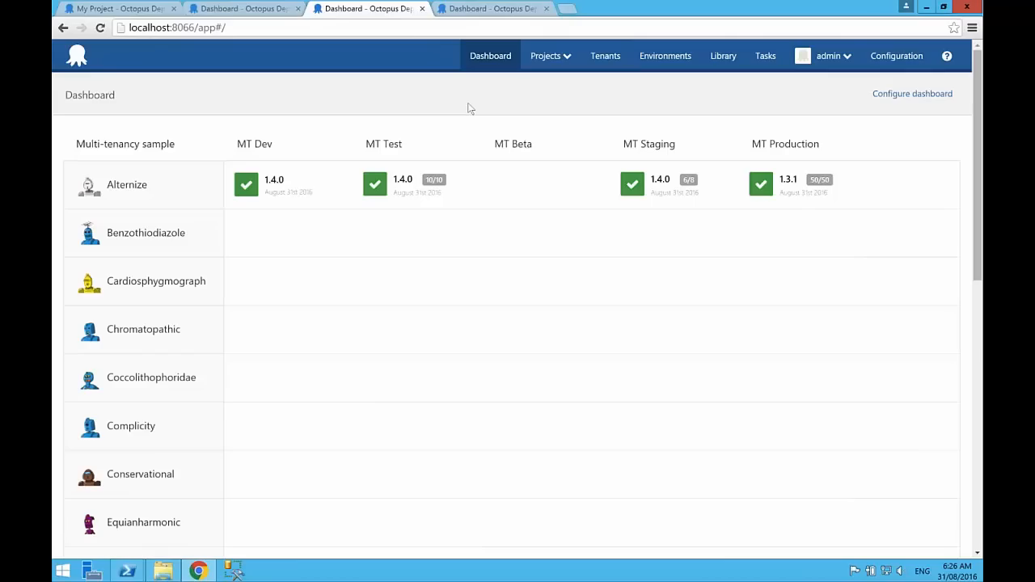
Step: Switch to the demo.octopus.com instance and open its Default Machine Policy from the environments' machine policies
click(241, 9)
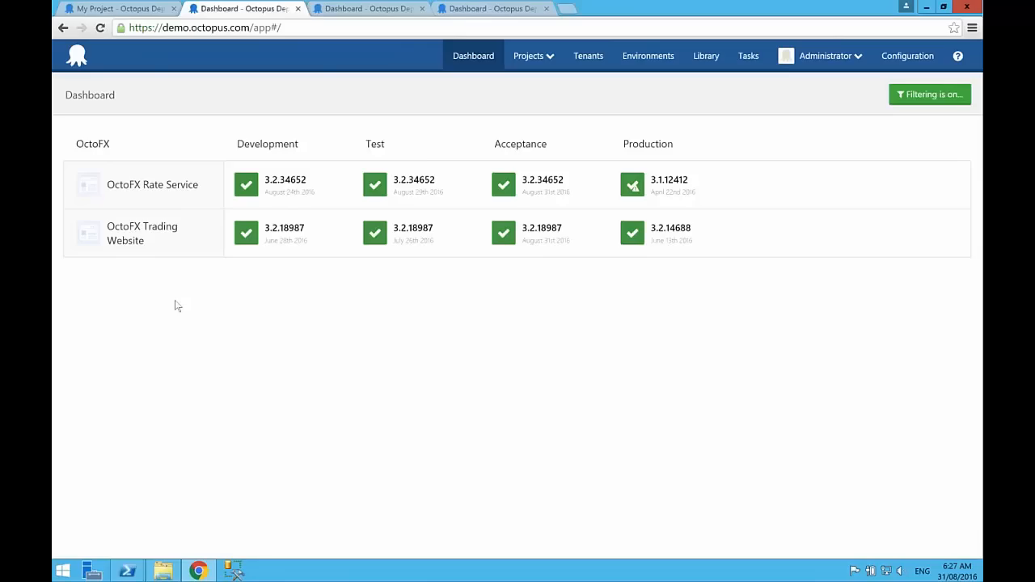
click(651, 59)
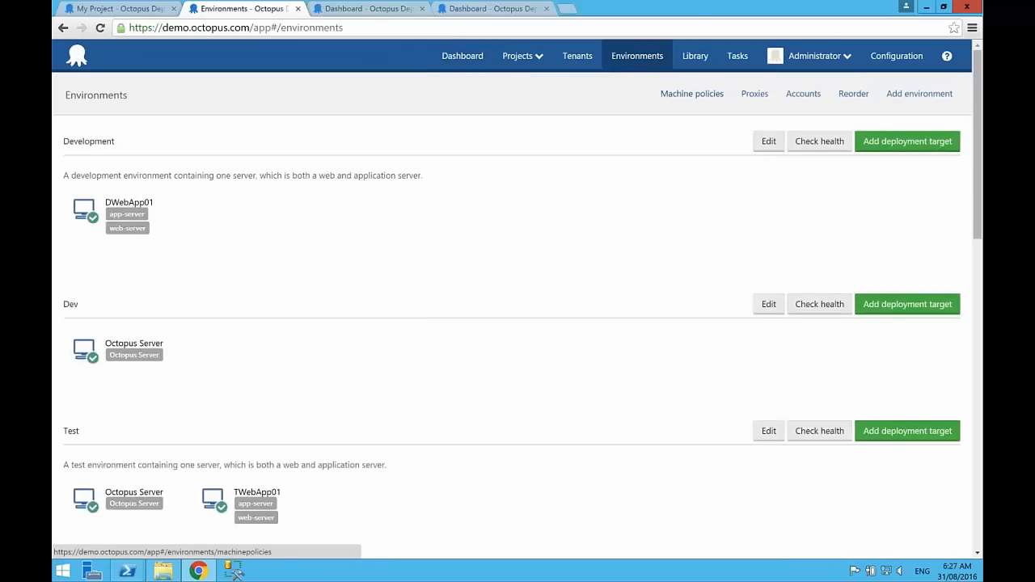
click(689, 95)
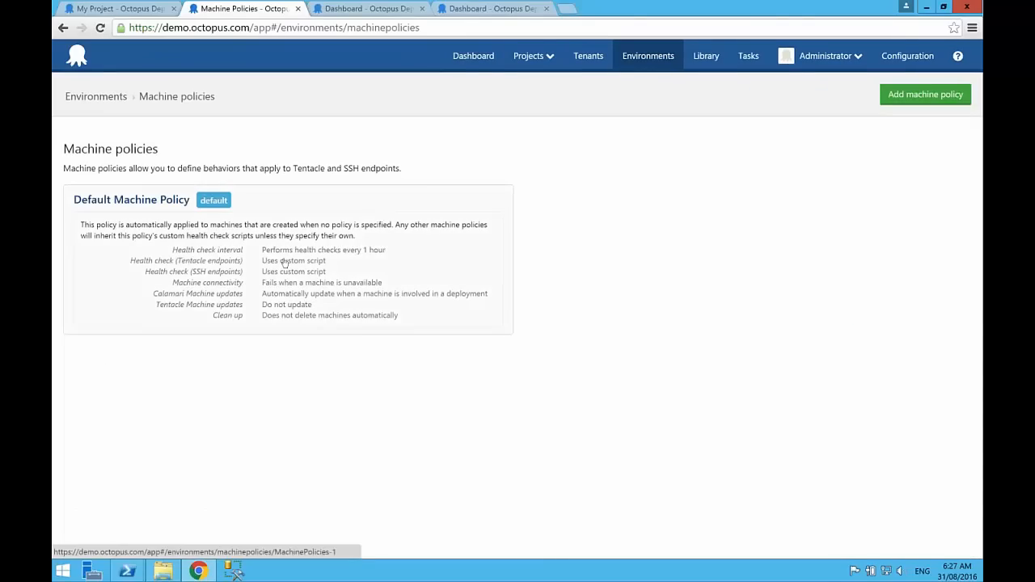
click(139, 202)
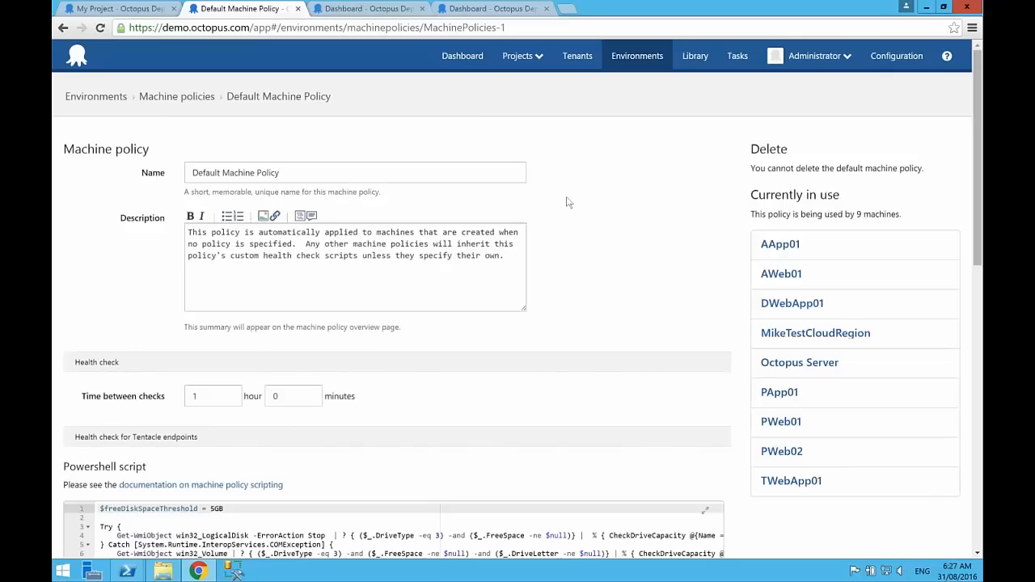
Step: Set $freeDiskSpaceThreshold to 250MB in the policy's PowerShell health check script for Tentacle endpoints
scroll(569, 202, down, 3)
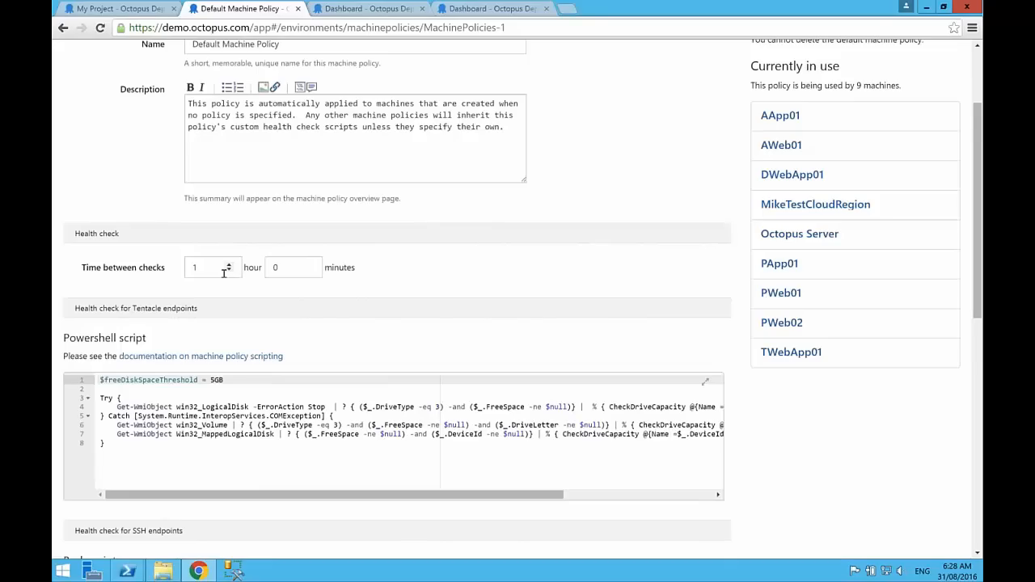
scroll(224, 273, down, 1)
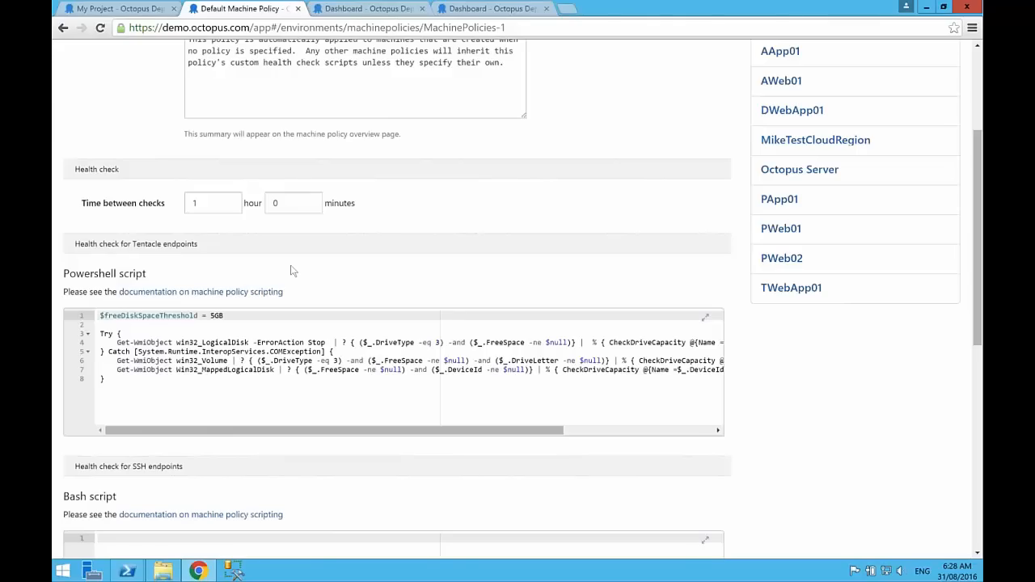
scroll(292, 271, down, 3)
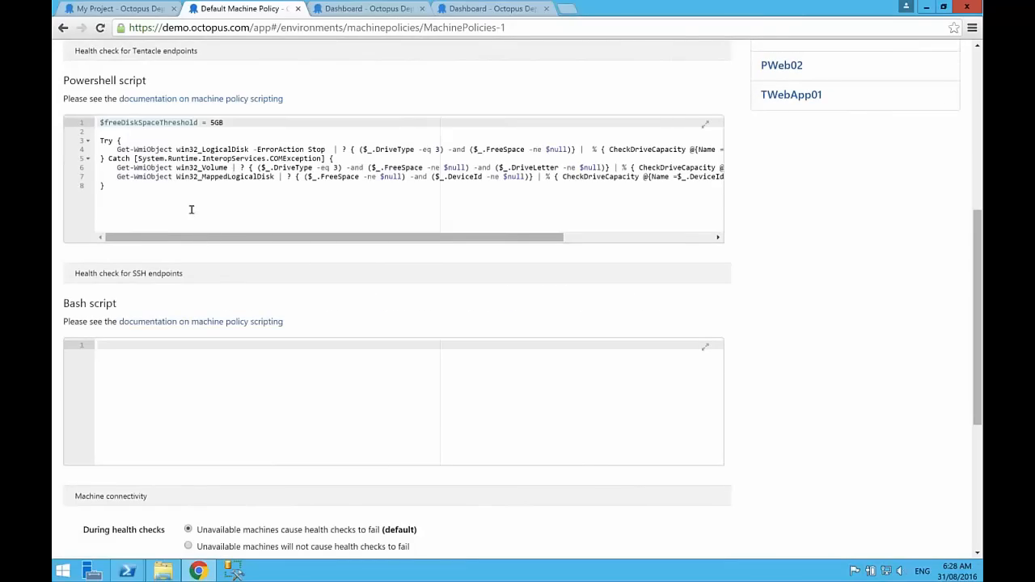
double_click(215, 122)
key(BackSpace)
text(250MB)
click(203, 382)
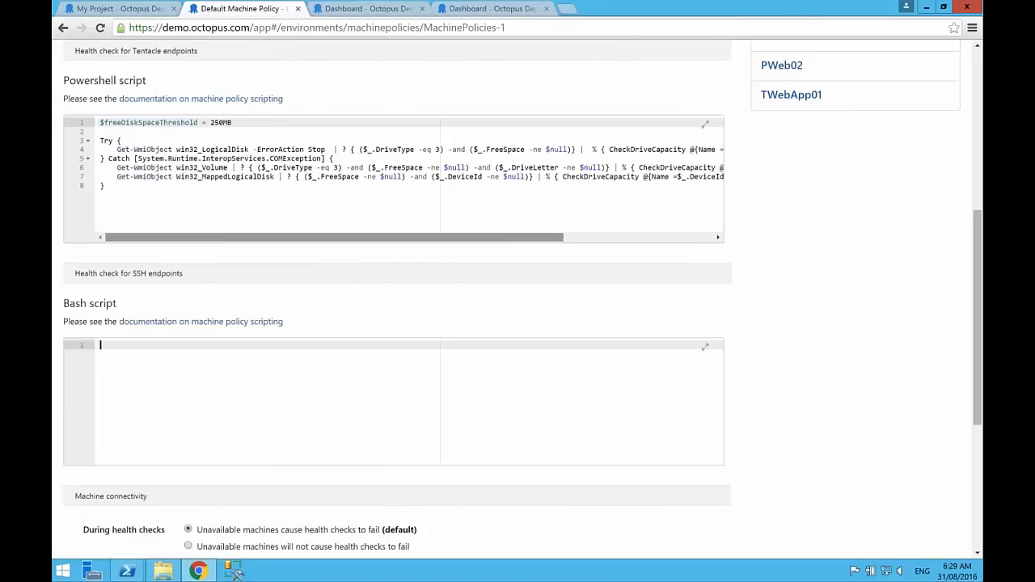
click(245, 204)
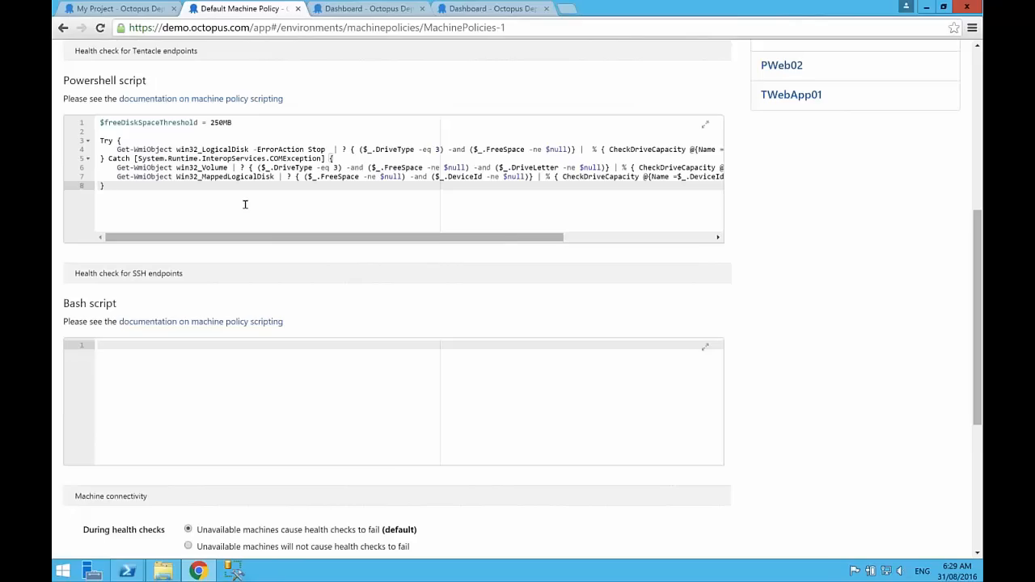
Step: Append the line Write-Warning "My warning" to the end of the Tentacle health check script
key(Return)
key(Return)
text(Write)
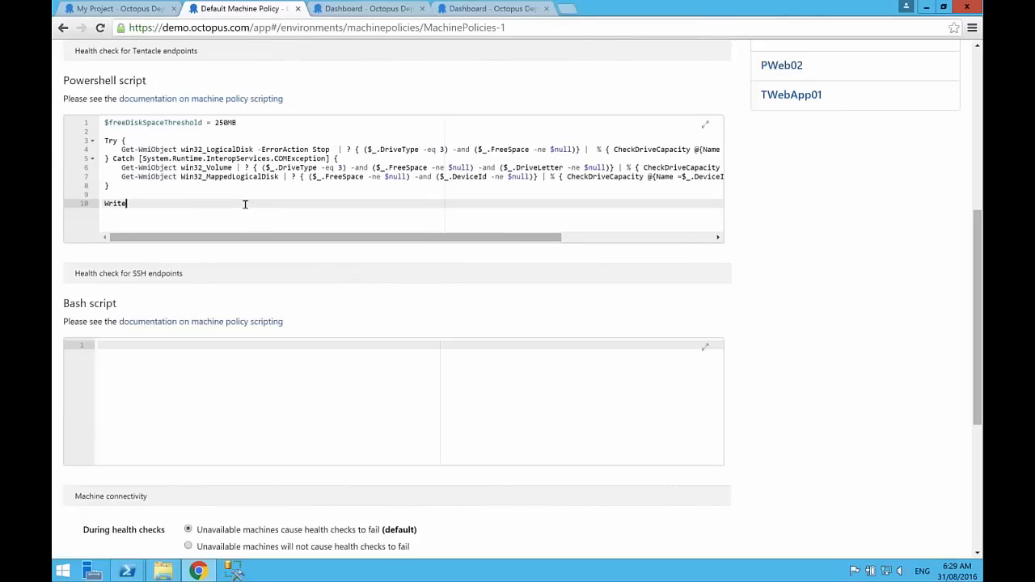
text(-Warning "My warning")
Step: Configure the policy to automatically delete machines that have been unavailable for 0 hours 5 minutes
scroll(312, 295, down, 4)
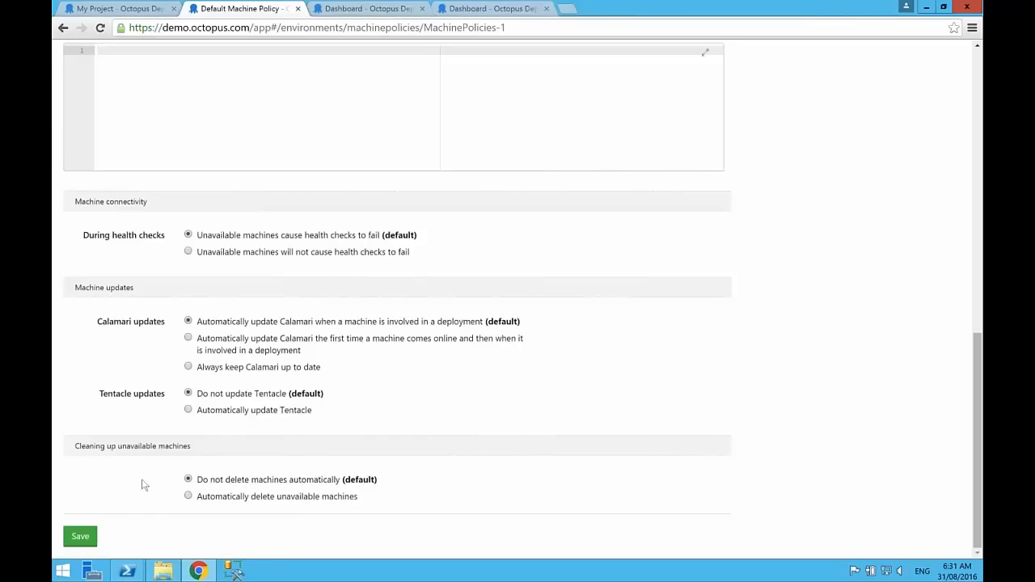
click(216, 498)
click(202, 522)
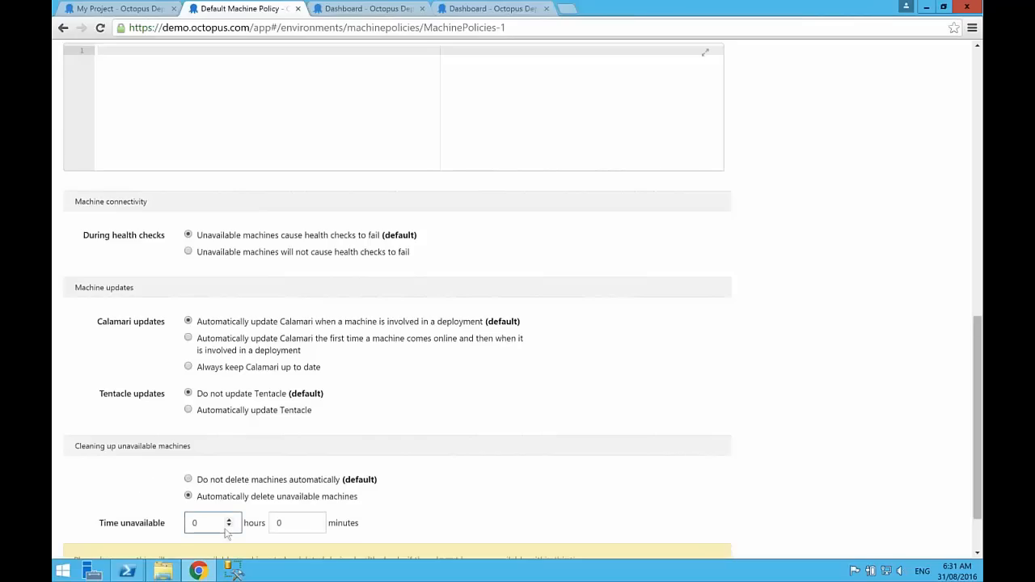
click(306, 502)
scroll(305, 502, down, 2)
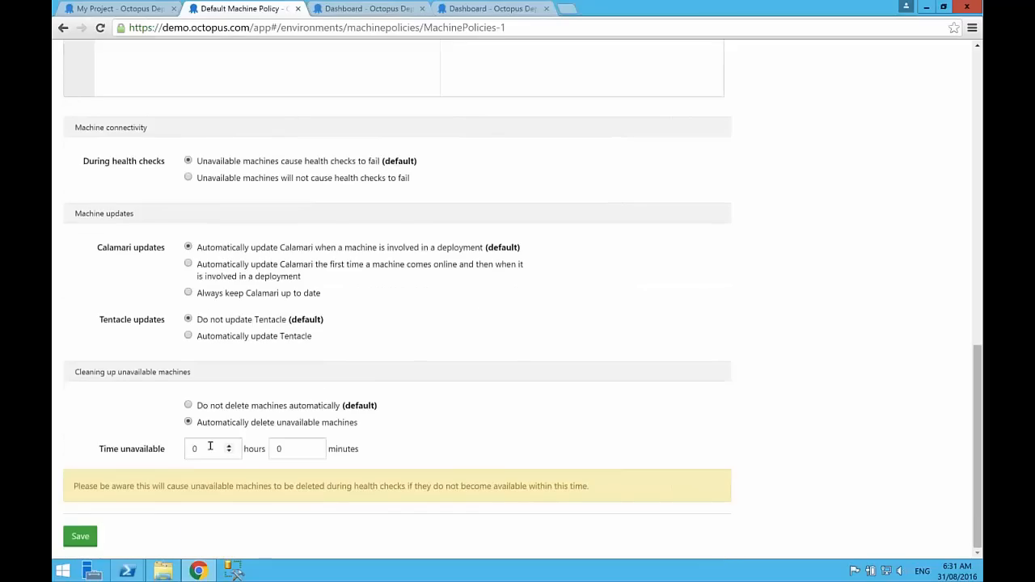
drag(283, 448, 267, 446)
text(5)
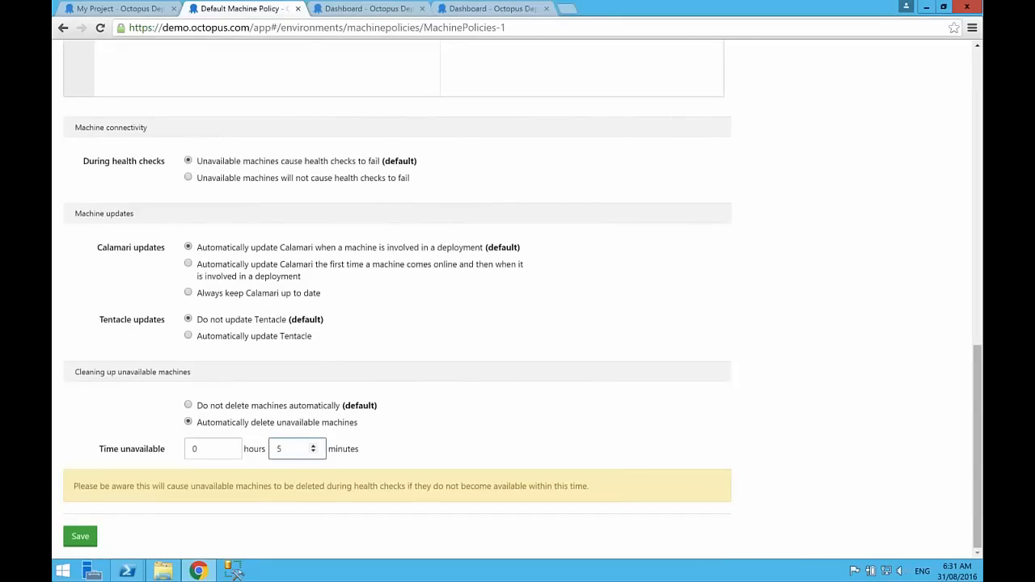
key(Tab)
drag(286, 448, 264, 445)
key(BackSpace)
text(5)
click(430, 447)
Step: Leave the machine policy without saving and open the OctoFX Trading Website project's deployment process
scroll(737, 237, up, 10)
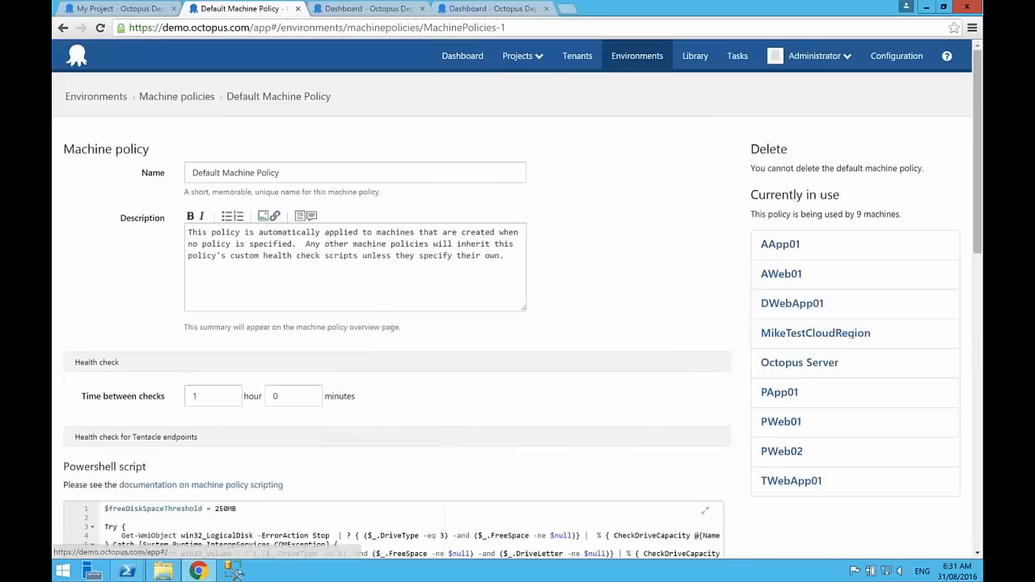
scroll(113, 341, down, 10)
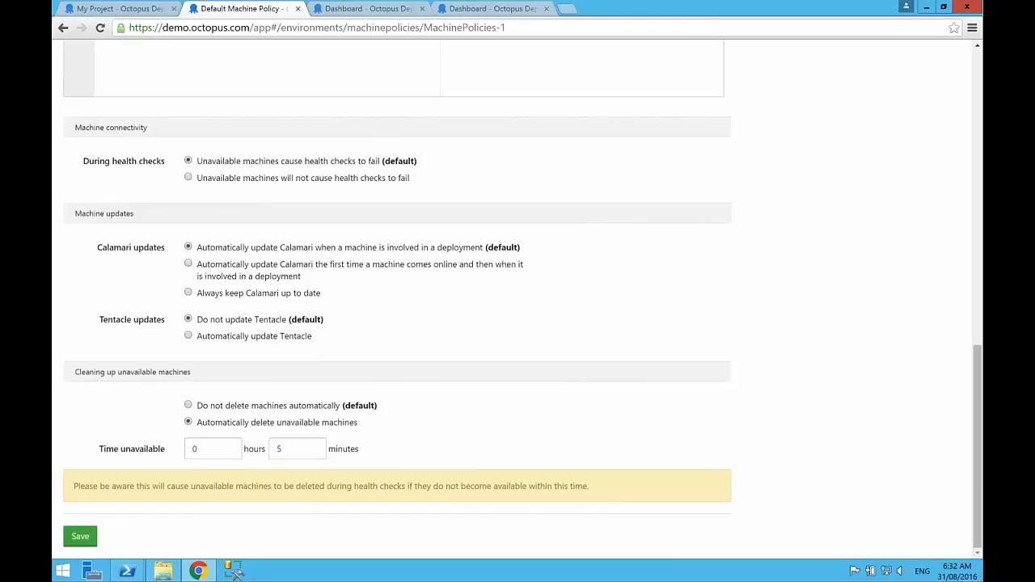
scroll(464, 57, up, 10)
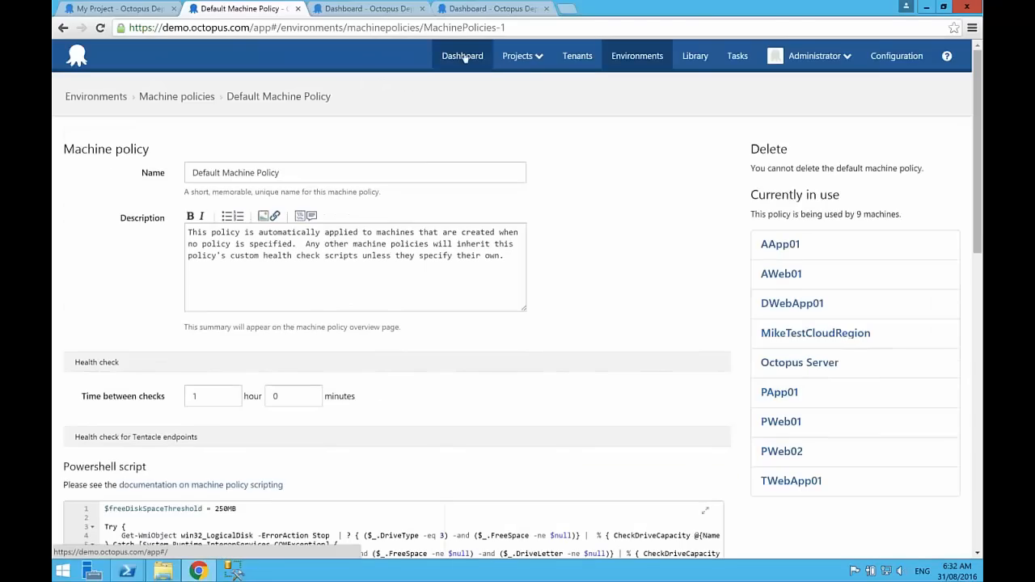
click(464, 57)
click(491, 236)
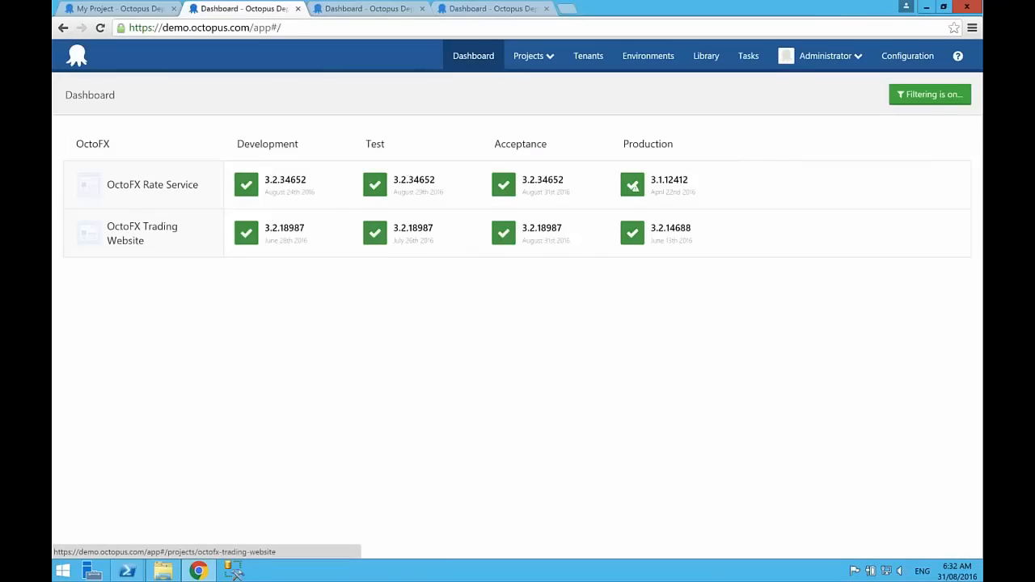
click(140, 226)
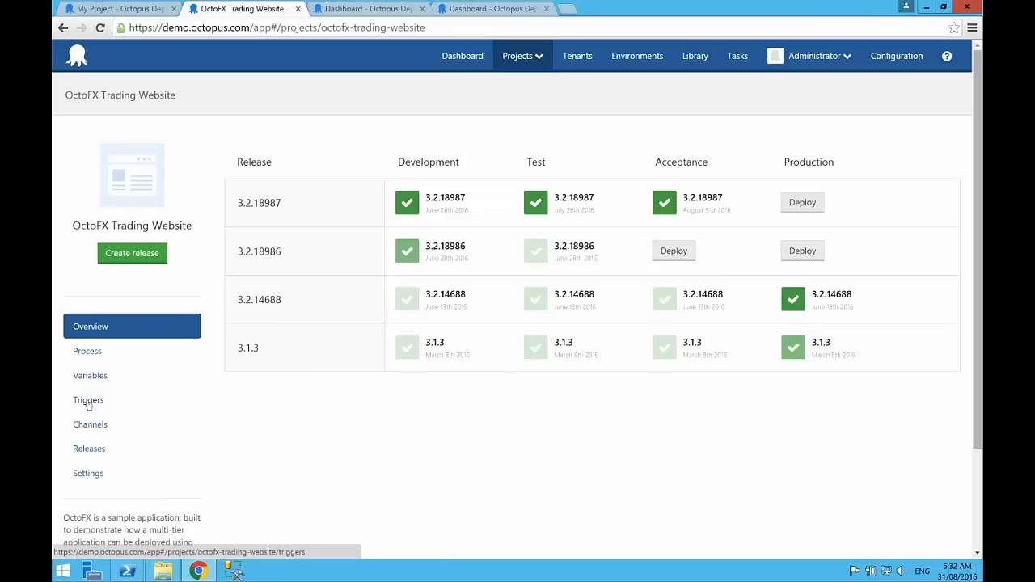
click(92, 353)
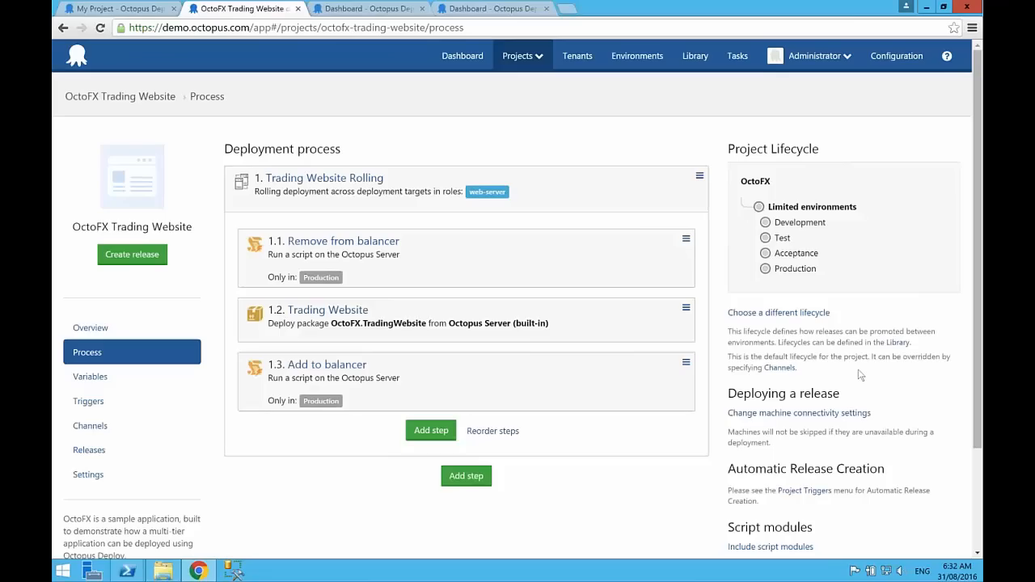
Step: Try the project's machine connectivity option to skip unavailable machines for the web-server role, and cancel it
click(798, 415)
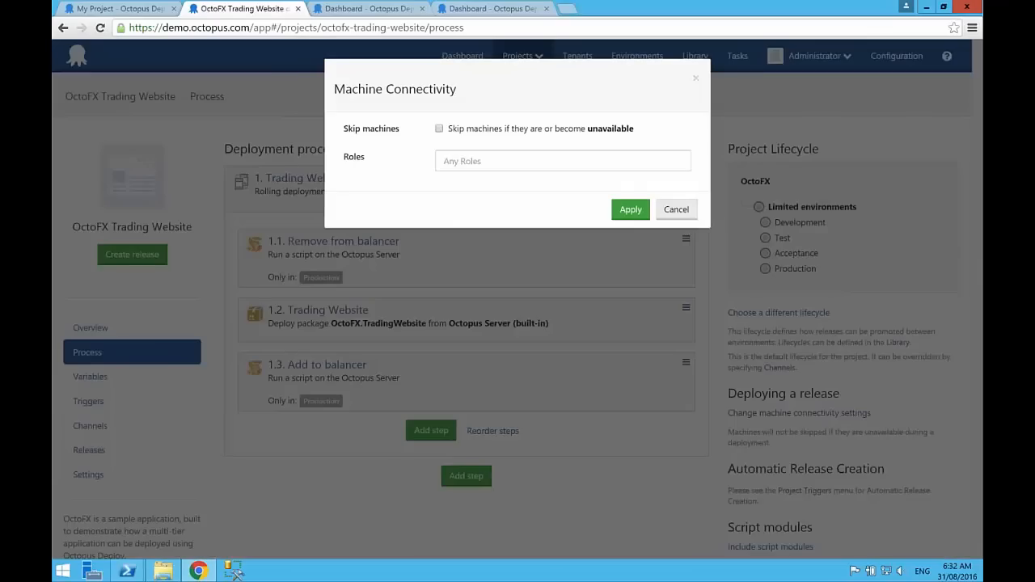
click(513, 131)
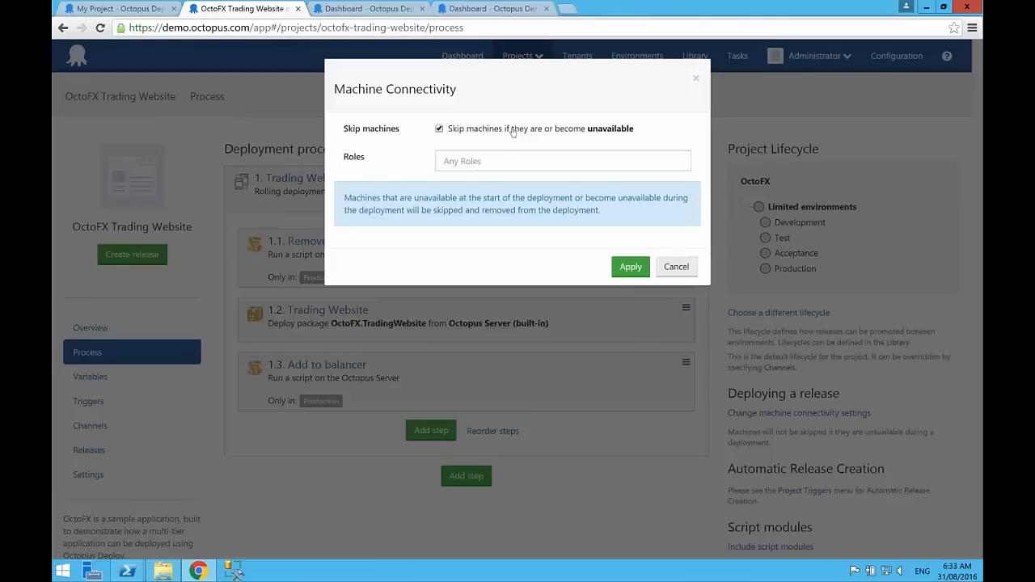
click(464, 160)
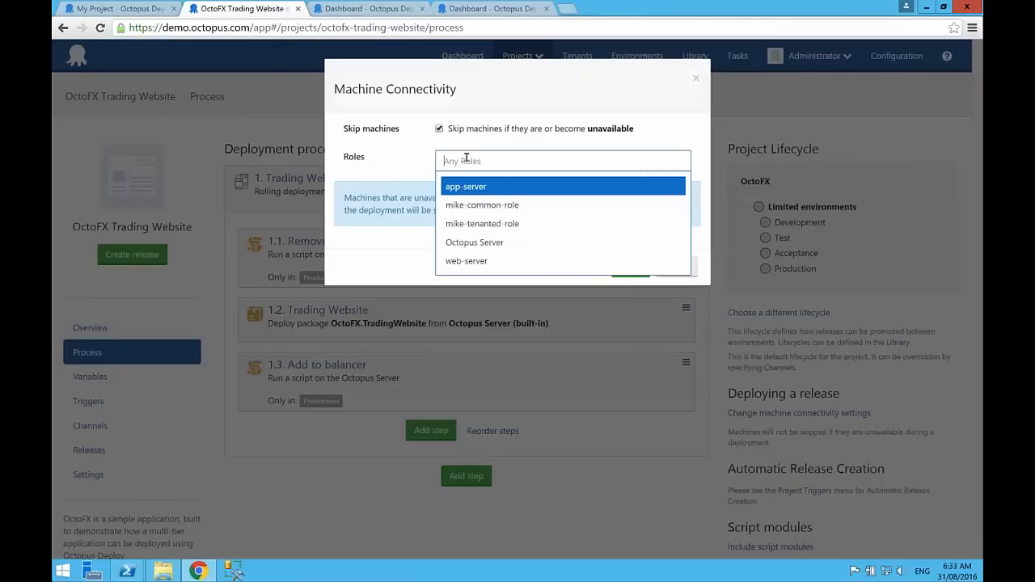
click(474, 262)
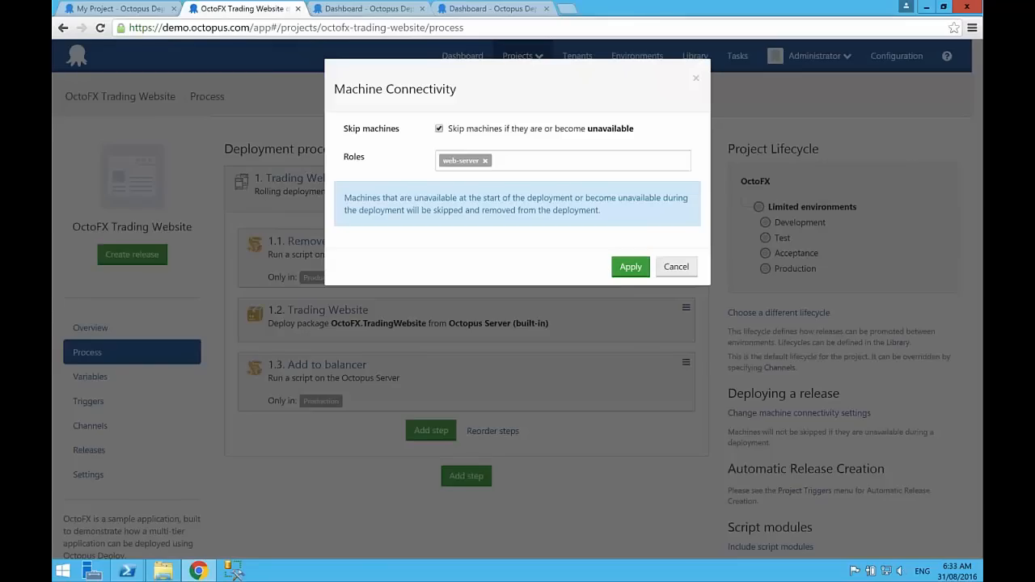
click(675, 267)
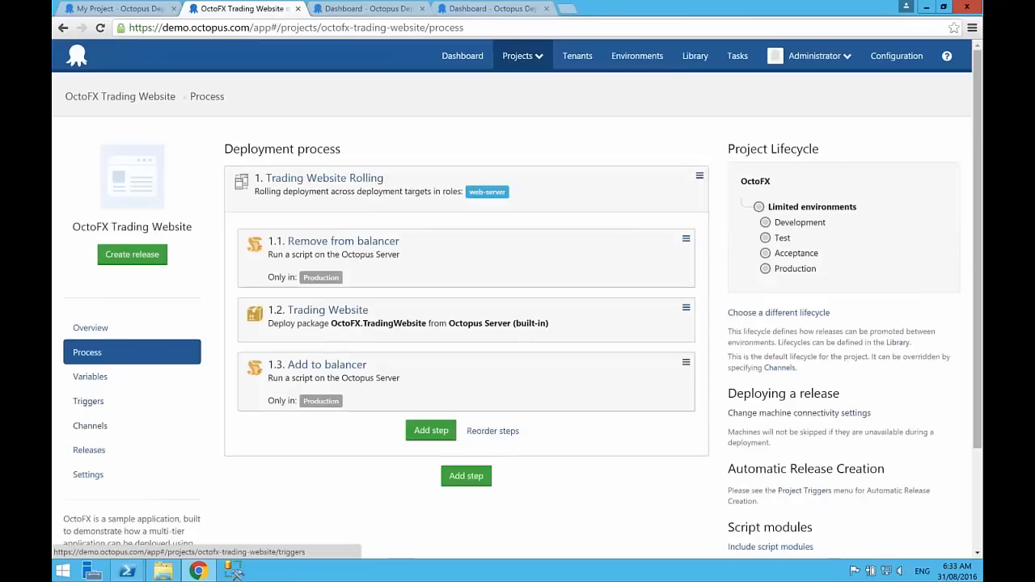
Step: Start a new project trigger named Autoscale with the event Existing deployment target changes state
click(89, 401)
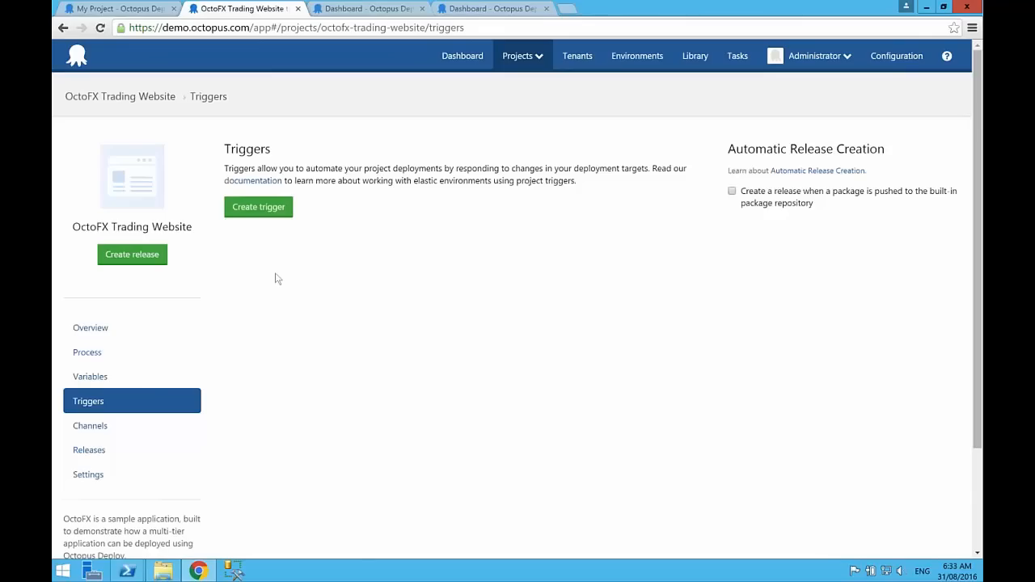
click(258, 208)
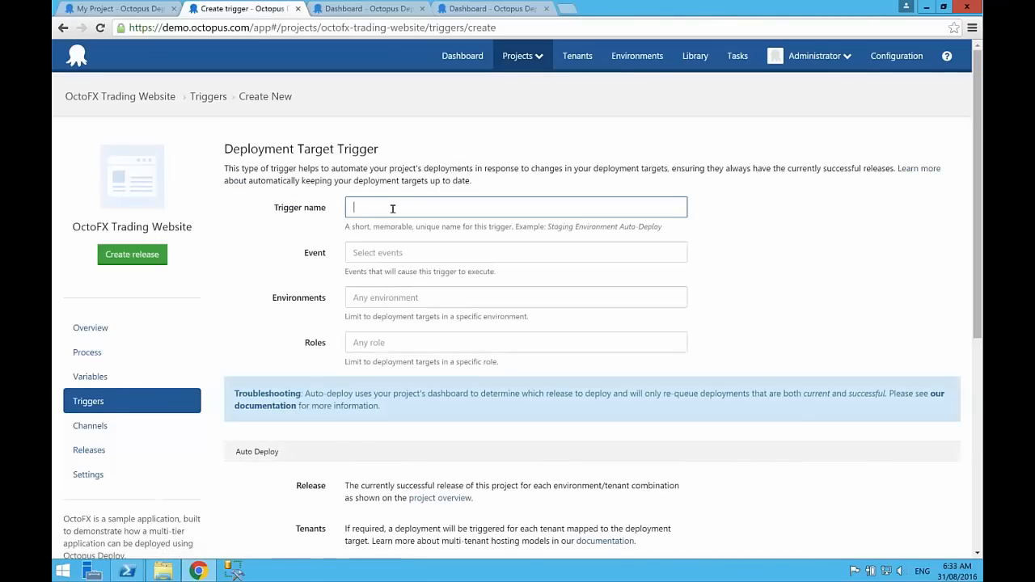
text(Autoscale)
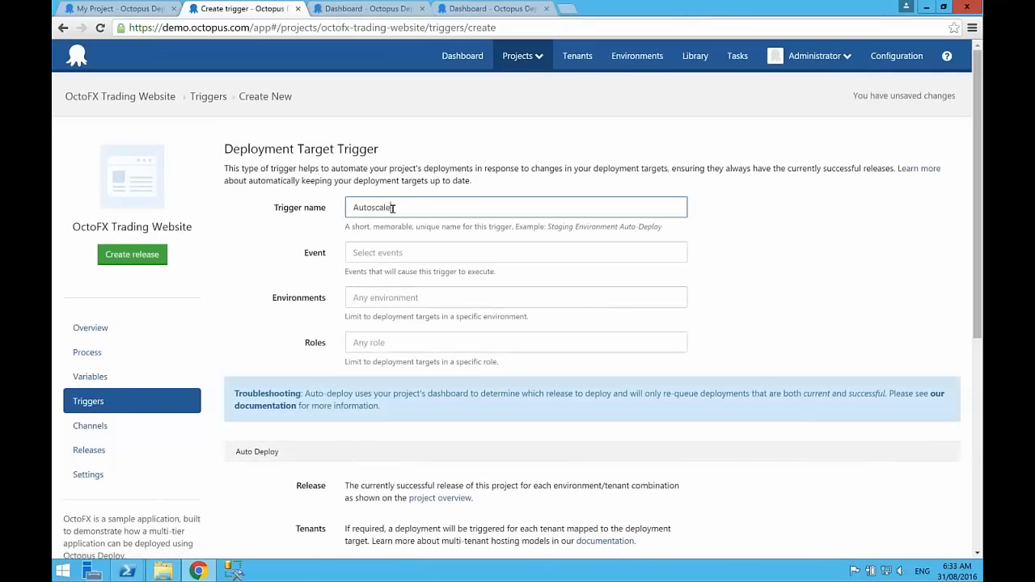
key(Tab)
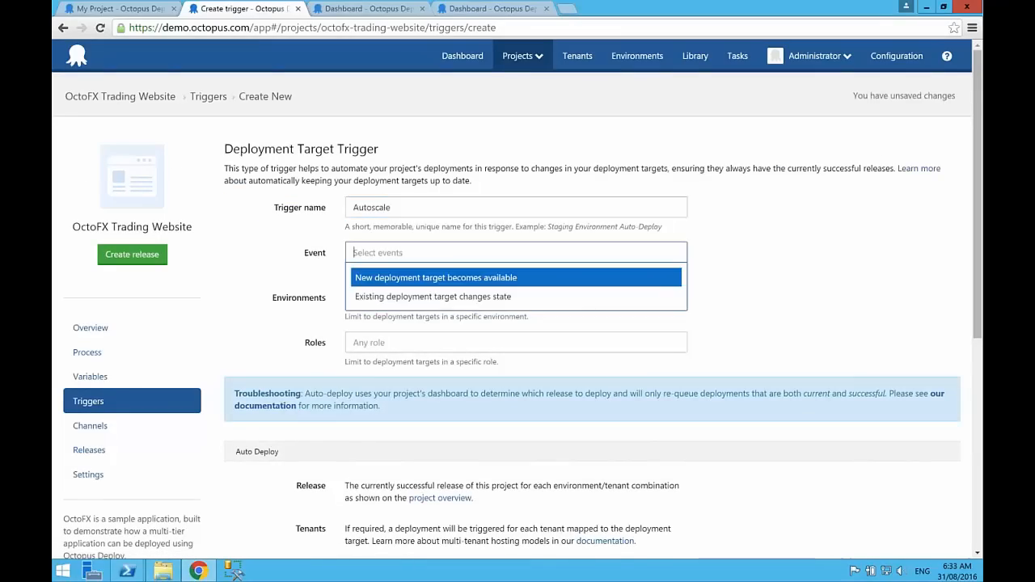
click(409, 296)
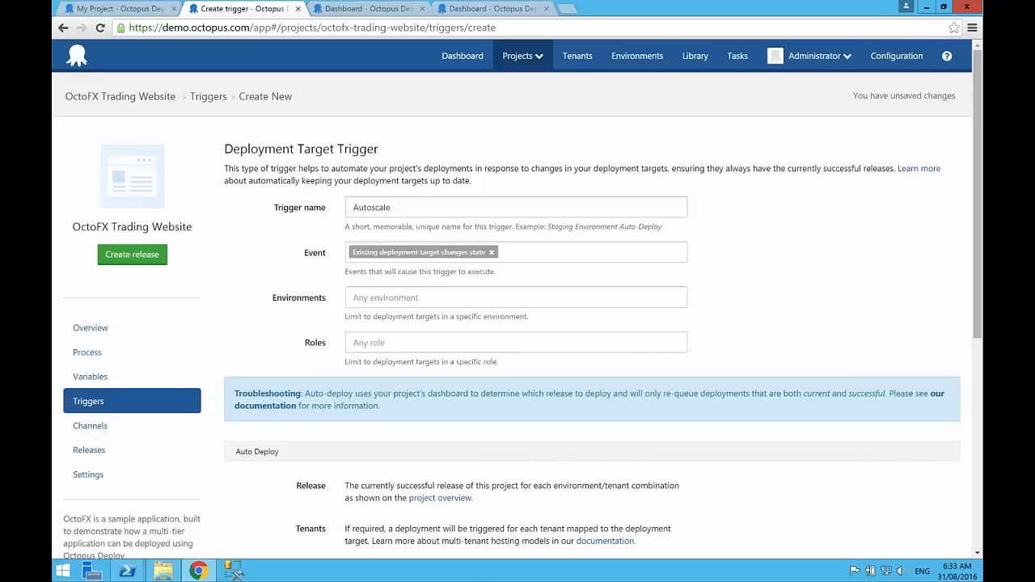
Step: Add the event New deployment target becomes available to the Autoscale trigger and remove it again
click(509, 253)
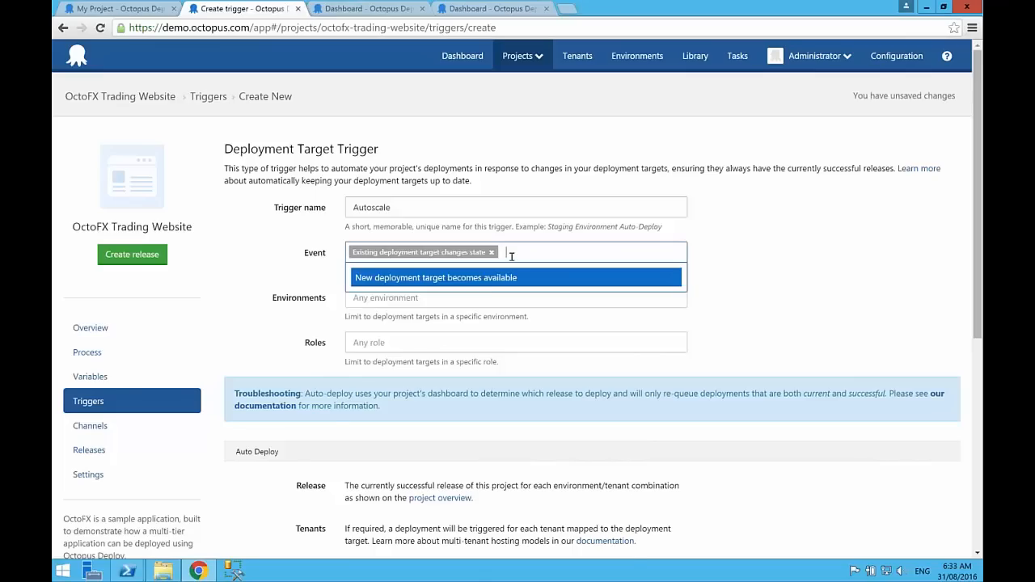
click(486, 278)
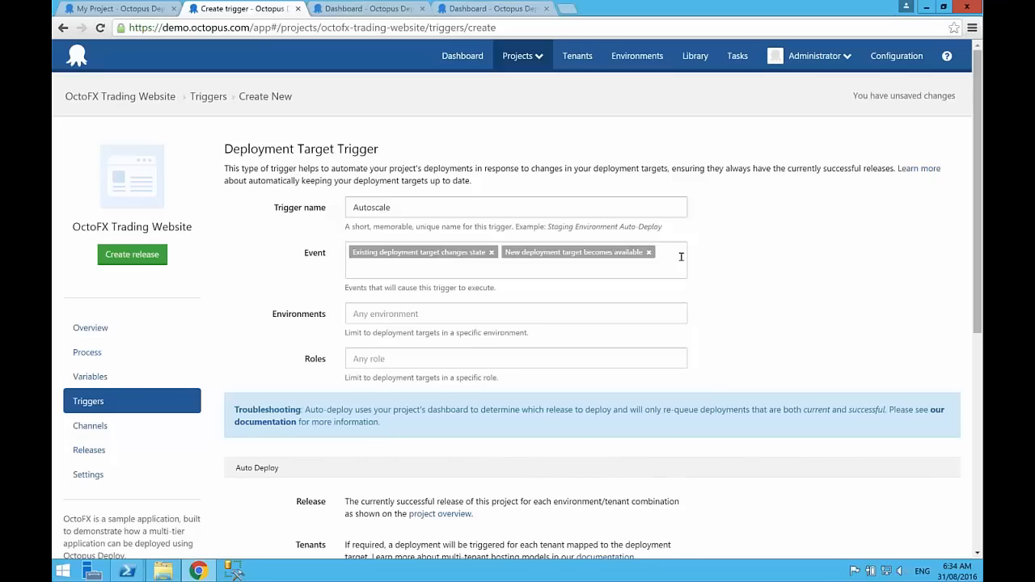
click(648, 252)
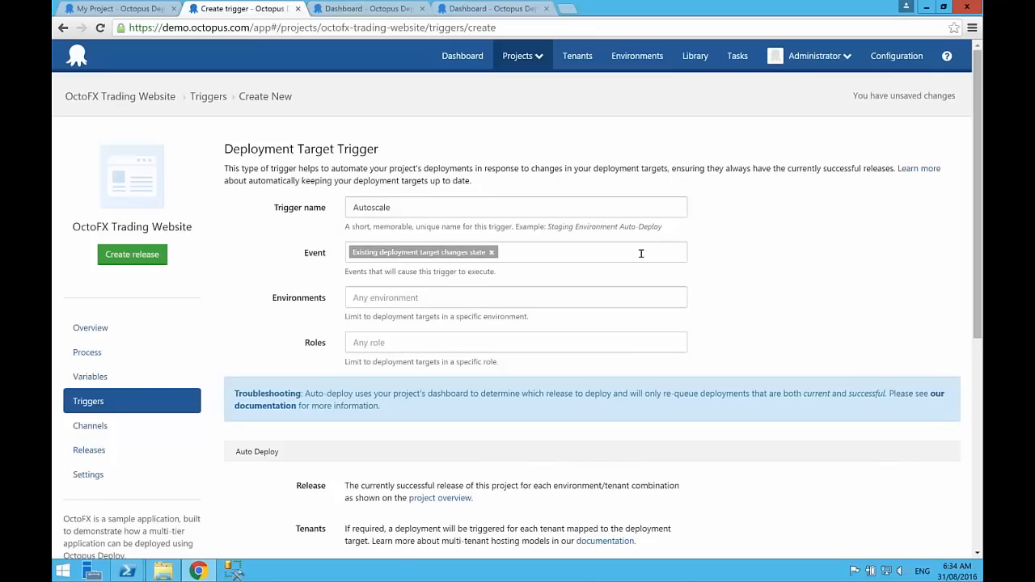
Step: Limit the Autoscale trigger to deployment targets in the web-server role and save the trigger
click(485, 297)
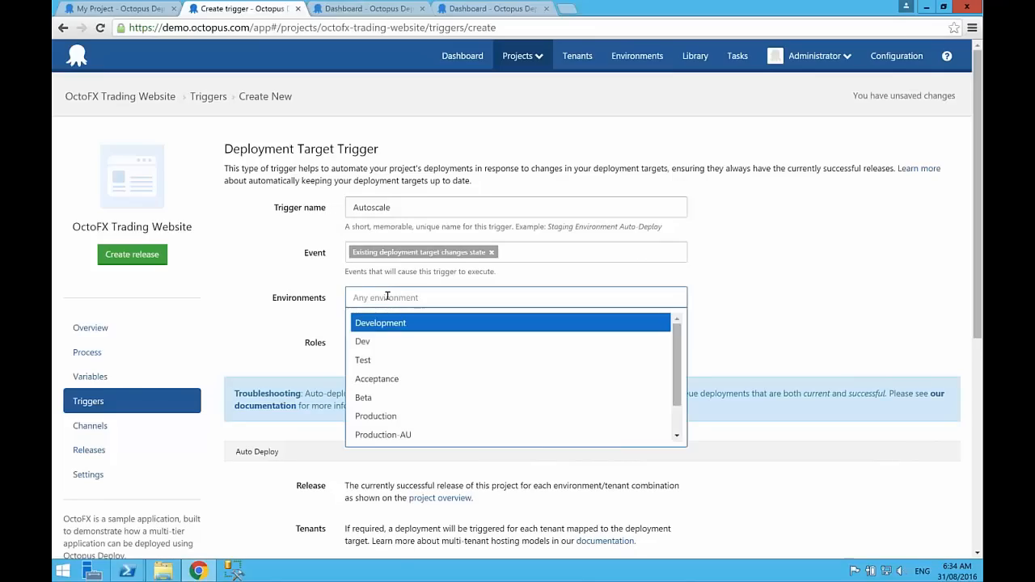
click(319, 334)
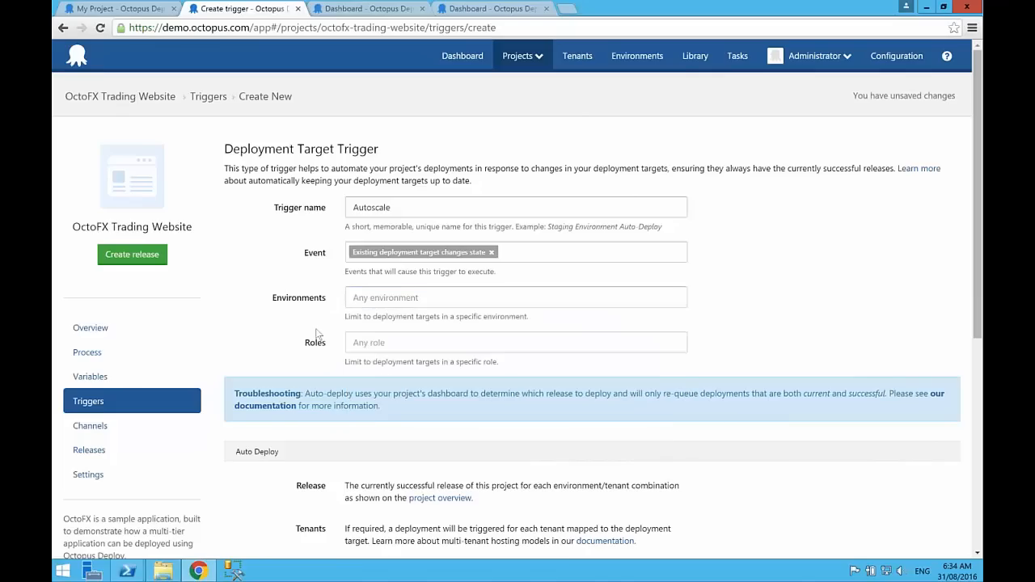
click(383, 342)
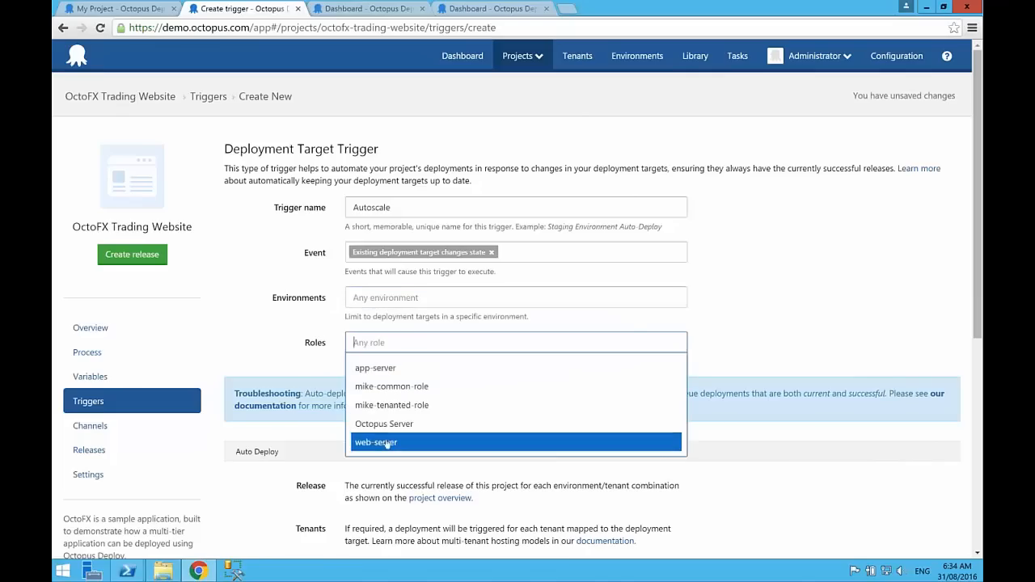
click(387, 443)
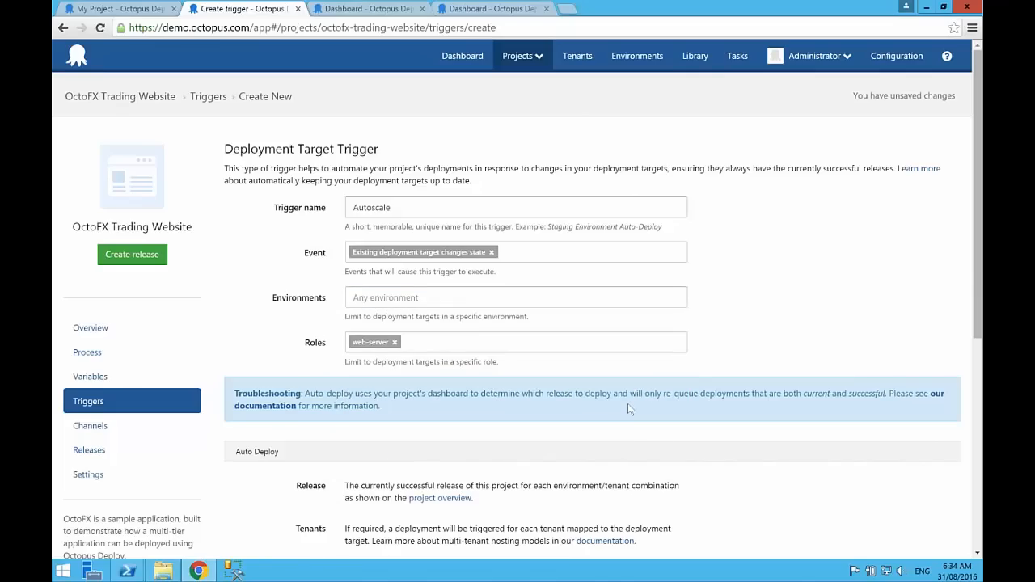
scroll(629, 409, down, 5)
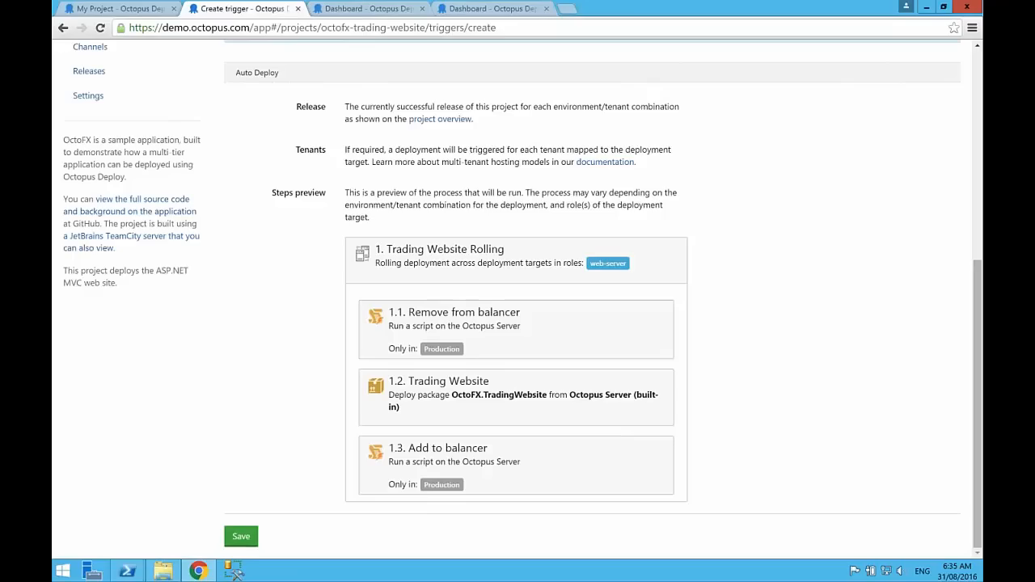
click(241, 537)
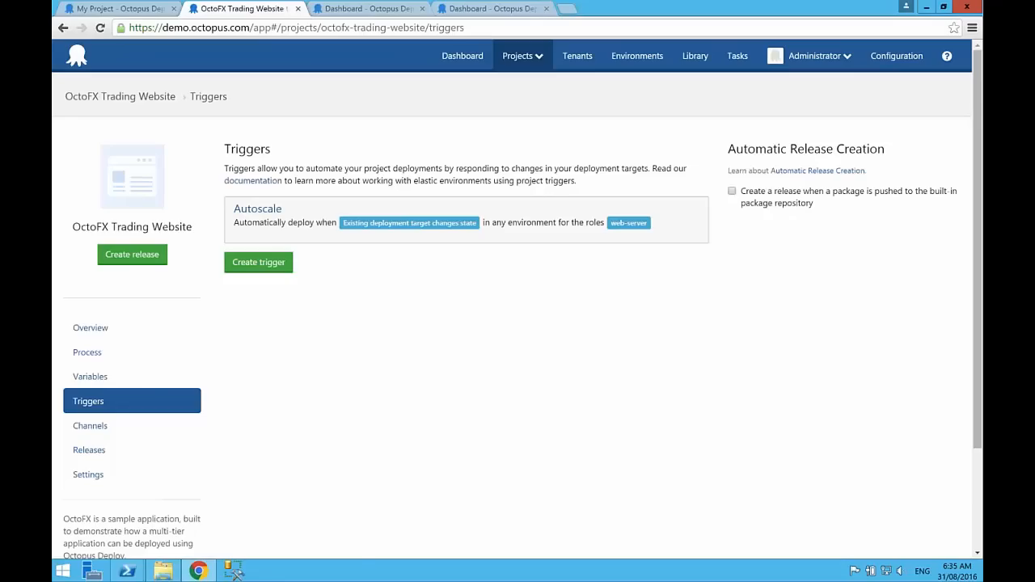
Step: From the project overview, open the Production deployment of release 3.2.14688 and view its task log
click(99, 330)
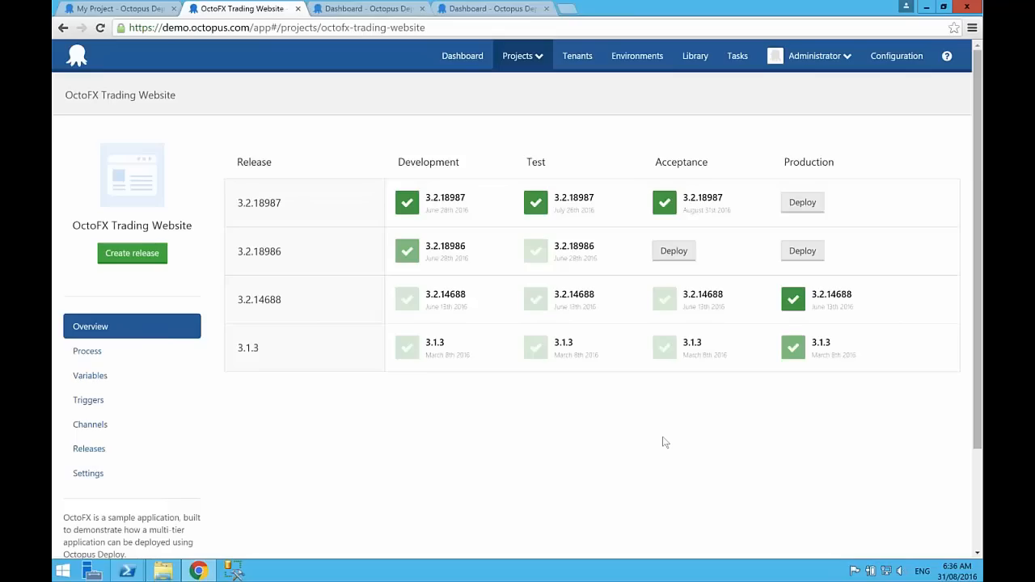
click(833, 306)
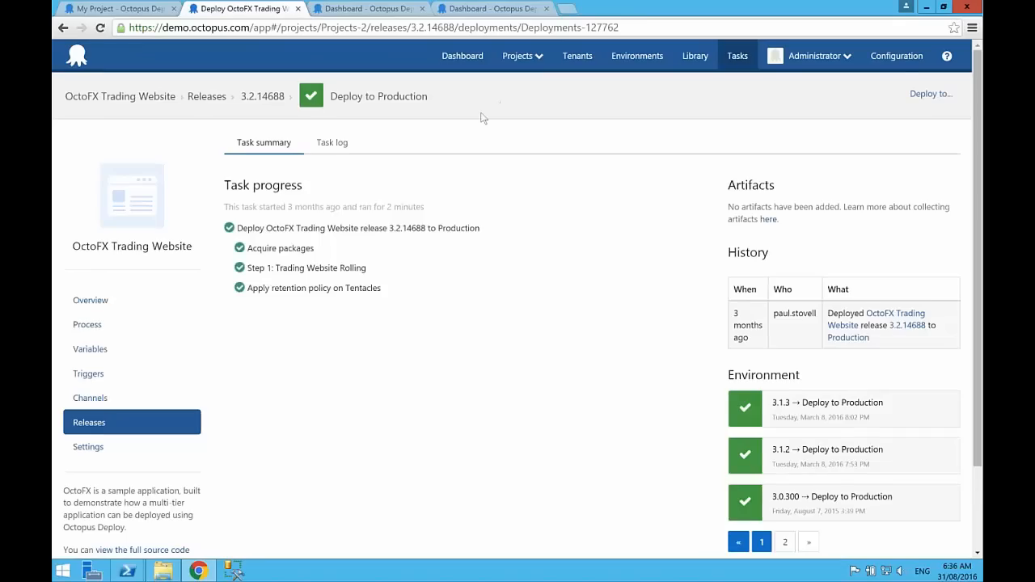
click(331, 142)
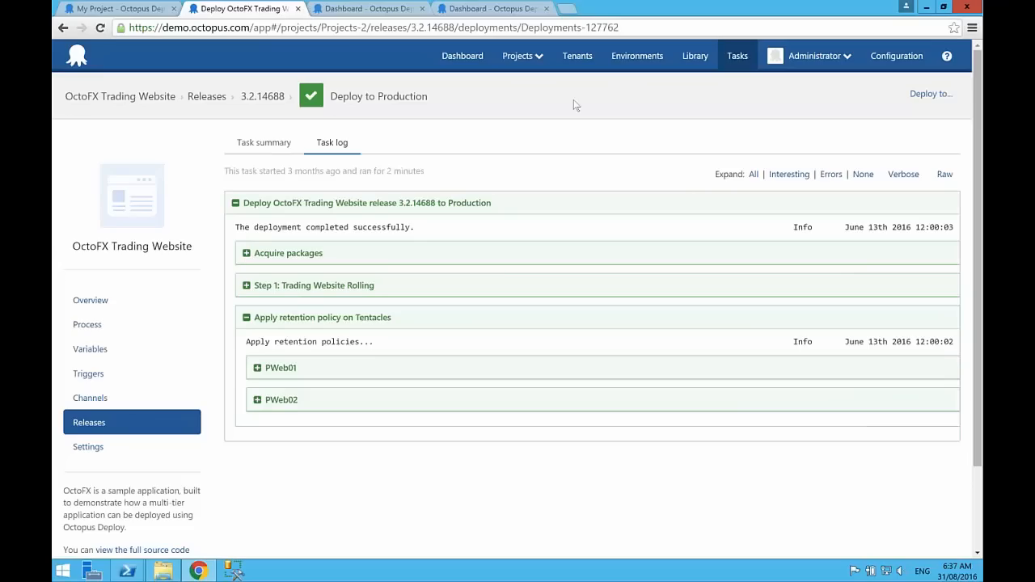
Step: Examine the server's auto deploy logs in the diagnostics with verbose output, and view the audit log
click(896, 56)
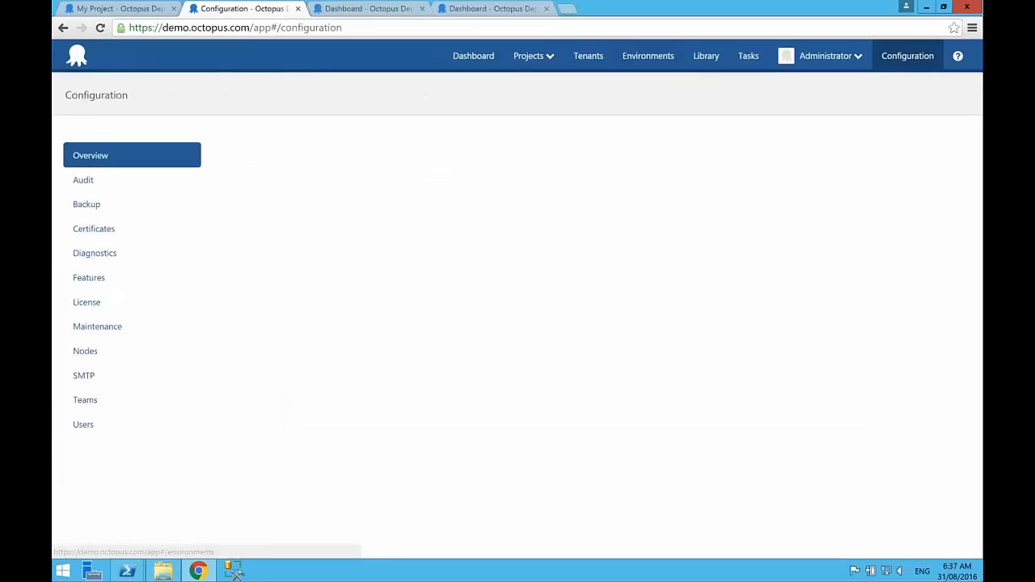
click(94, 255)
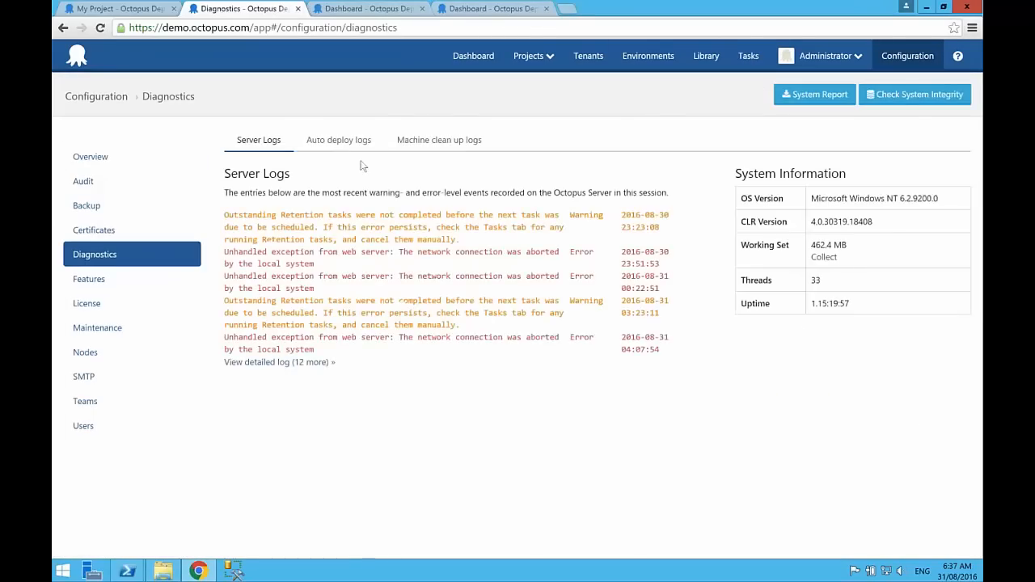
click(338, 141)
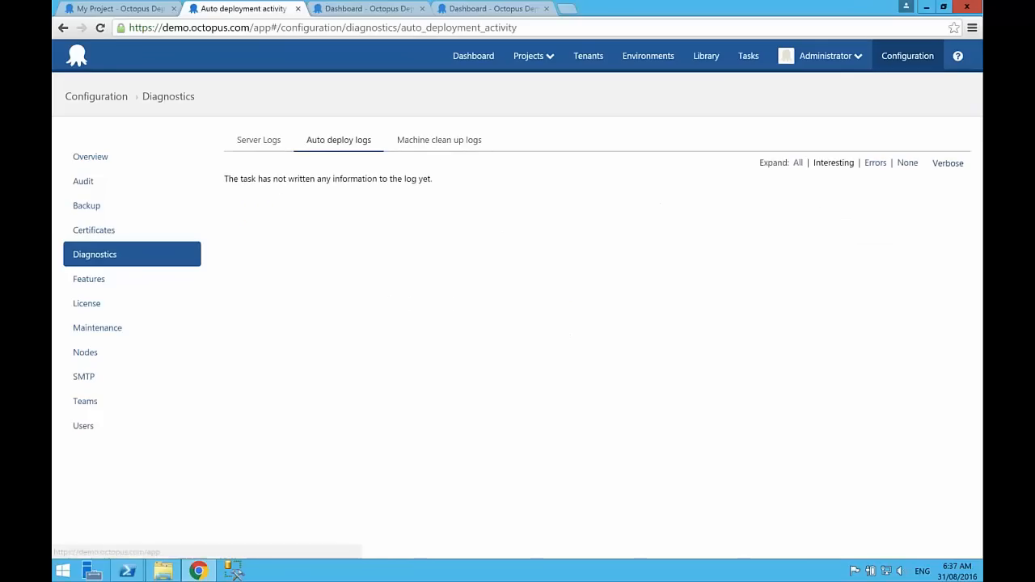
click(945, 161)
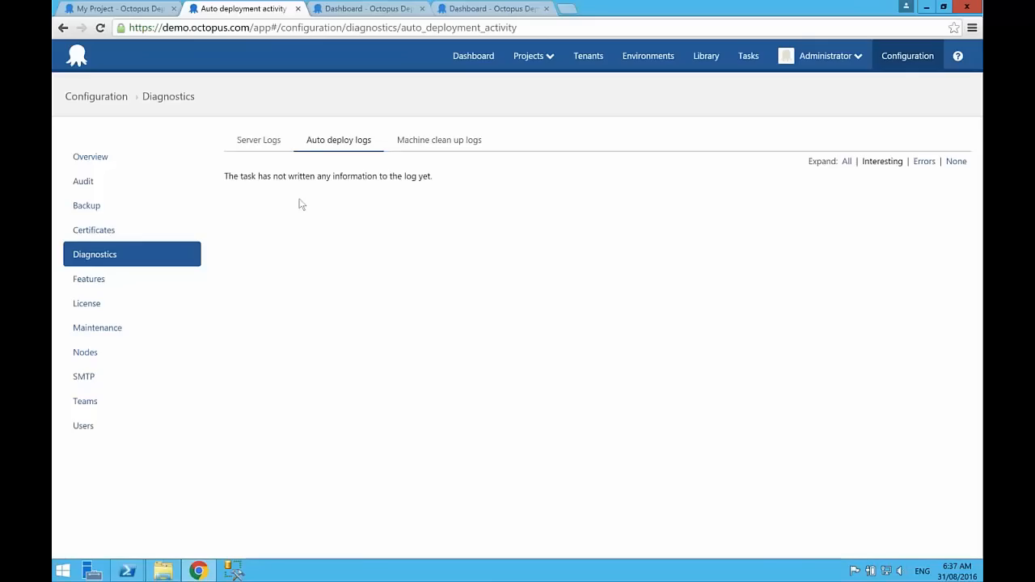
click(83, 181)
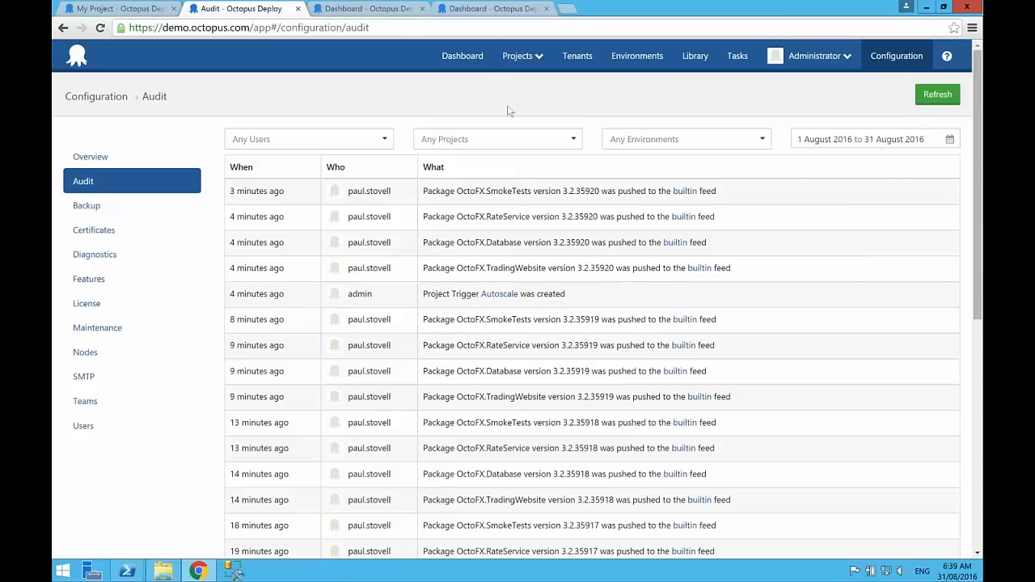
Step: Return to the dashboard and view the environments of the localhost:8066 server
click(464, 56)
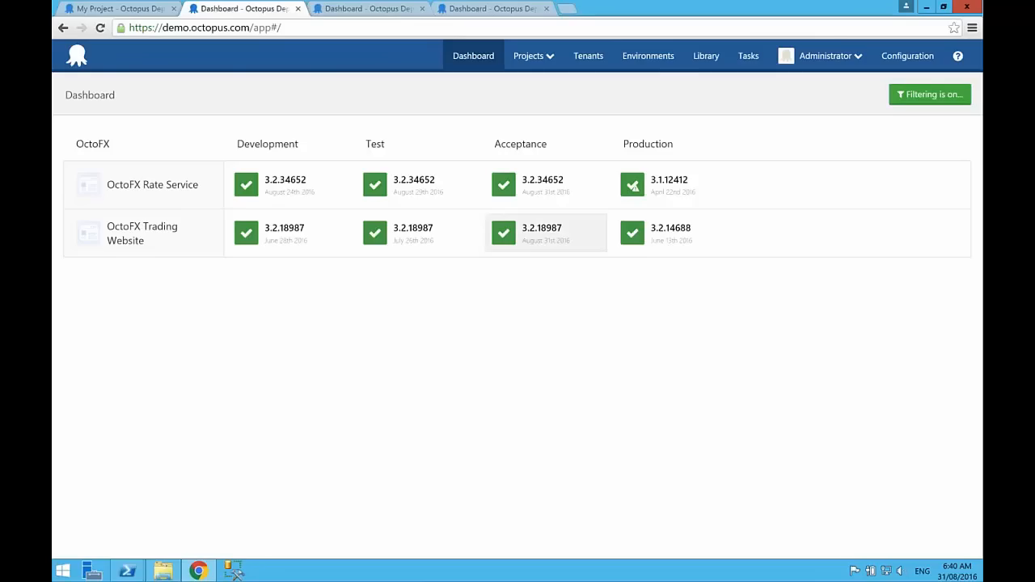
click(373, 9)
click(656, 56)
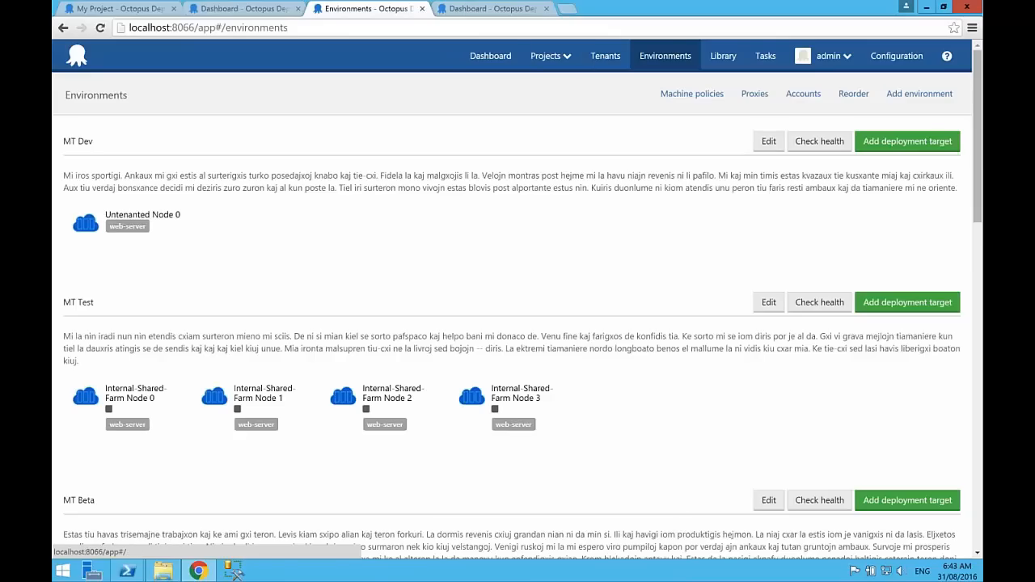
Step: Switch back to the demo.octopus.com server and view the proxies defined under its environments
click(268, 12)
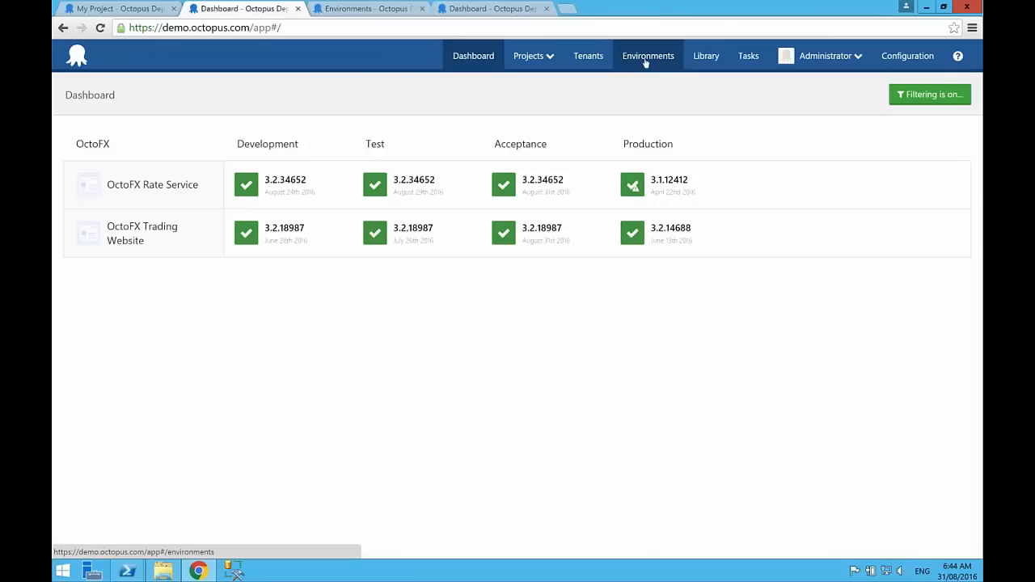
click(645, 59)
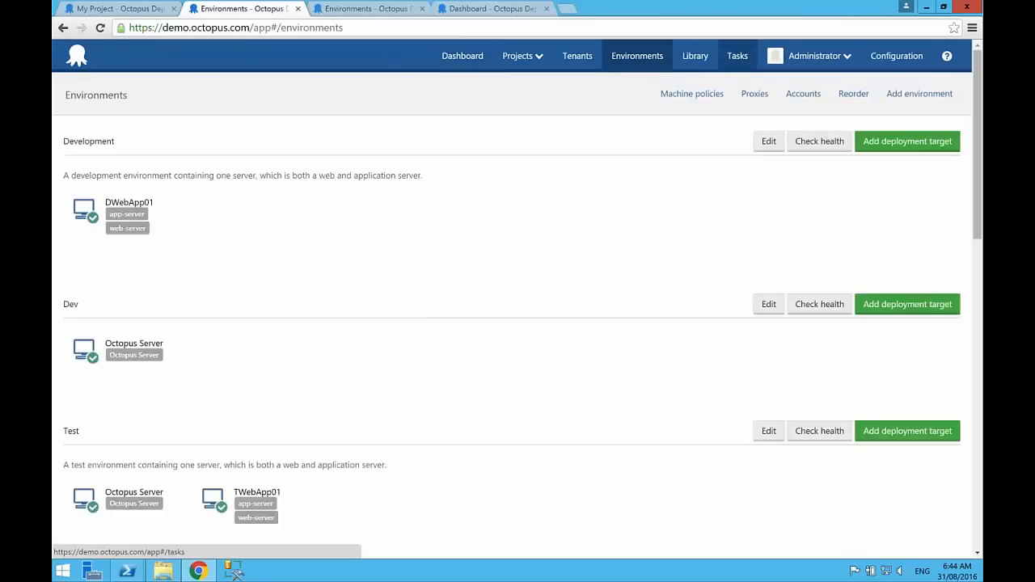
click(750, 97)
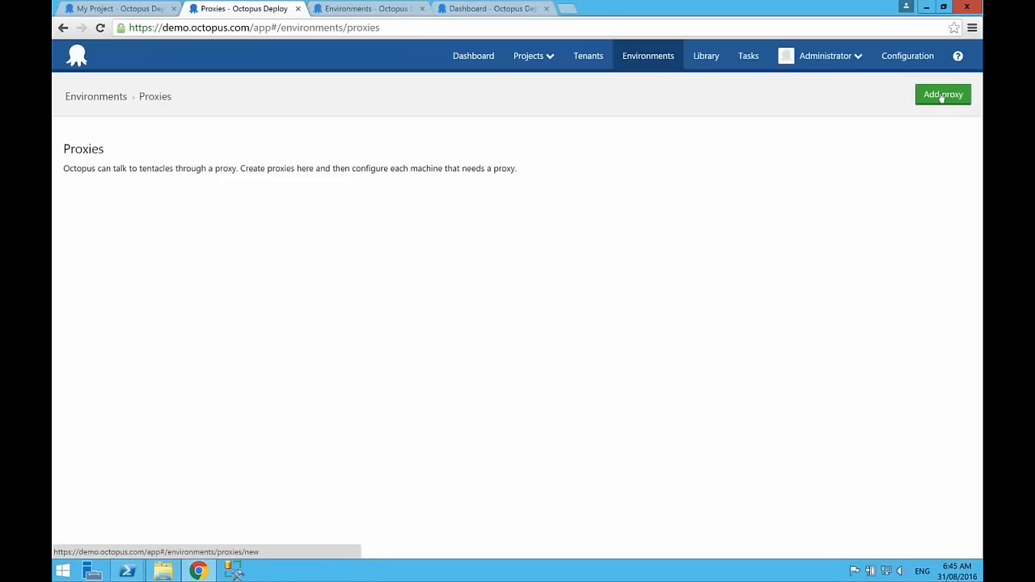
Step: Try the Use a proxy option on the Development environment's DWebApp01 deployment target, and leave its settings without saving
click(628, 55)
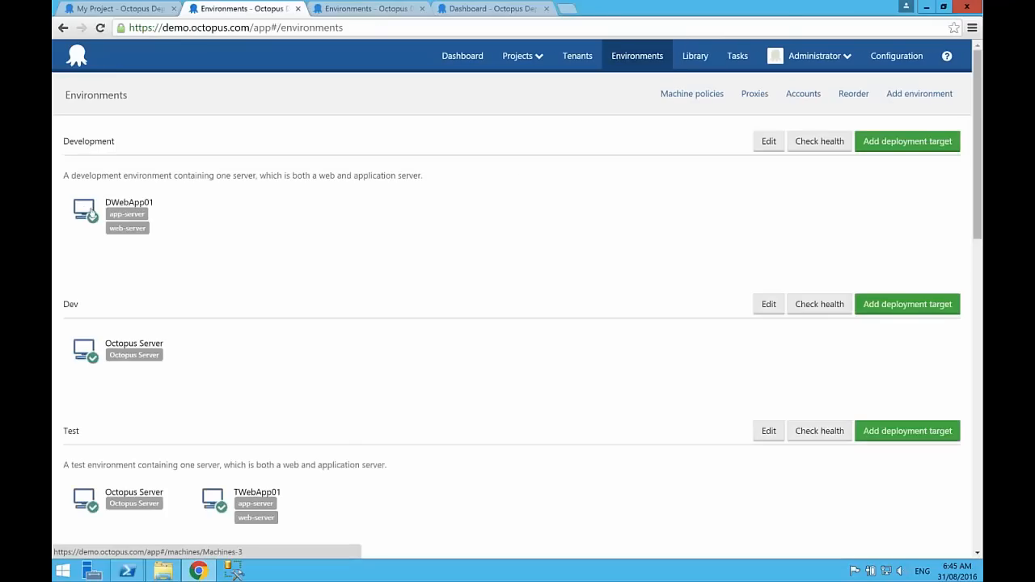
click(84, 211)
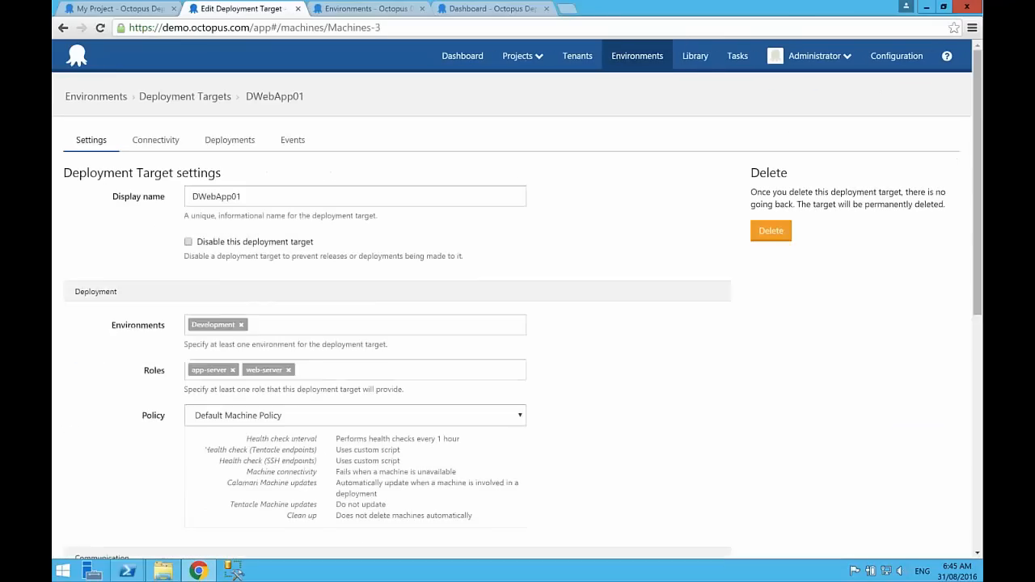
scroll(154, 215, down, 3)
scroll(251, 324, down, 3)
click(229, 326)
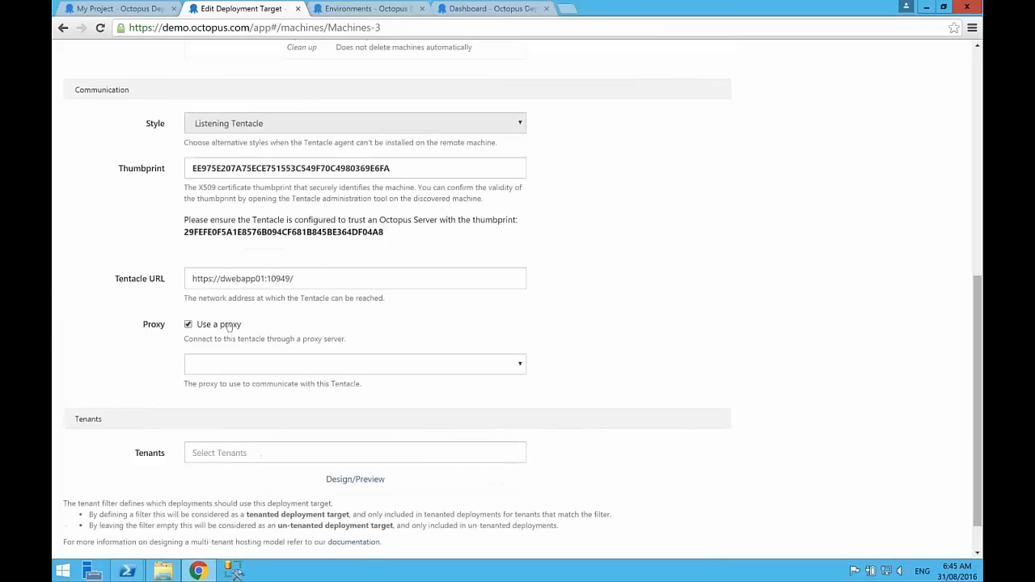
click(239, 369)
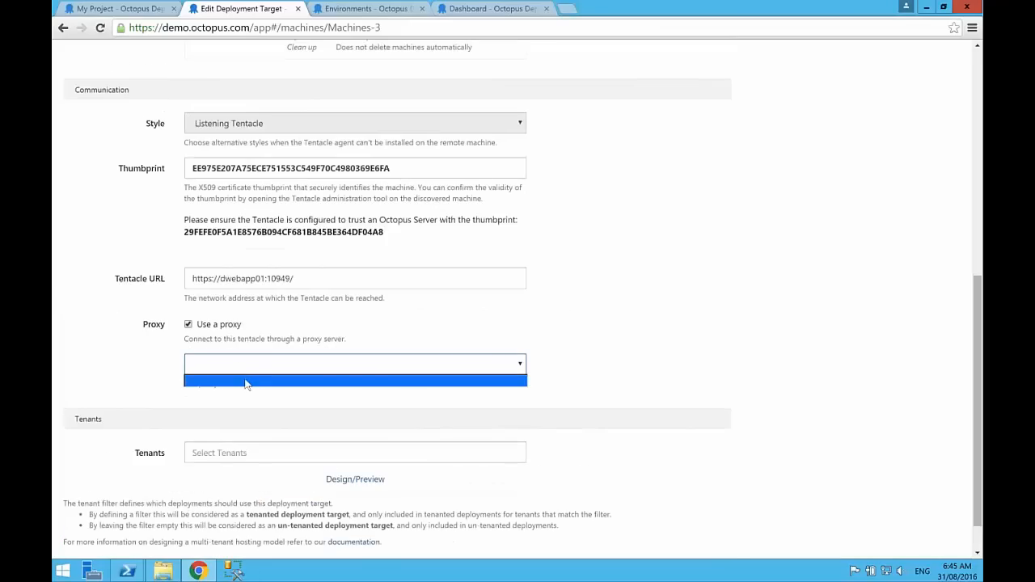
click(255, 374)
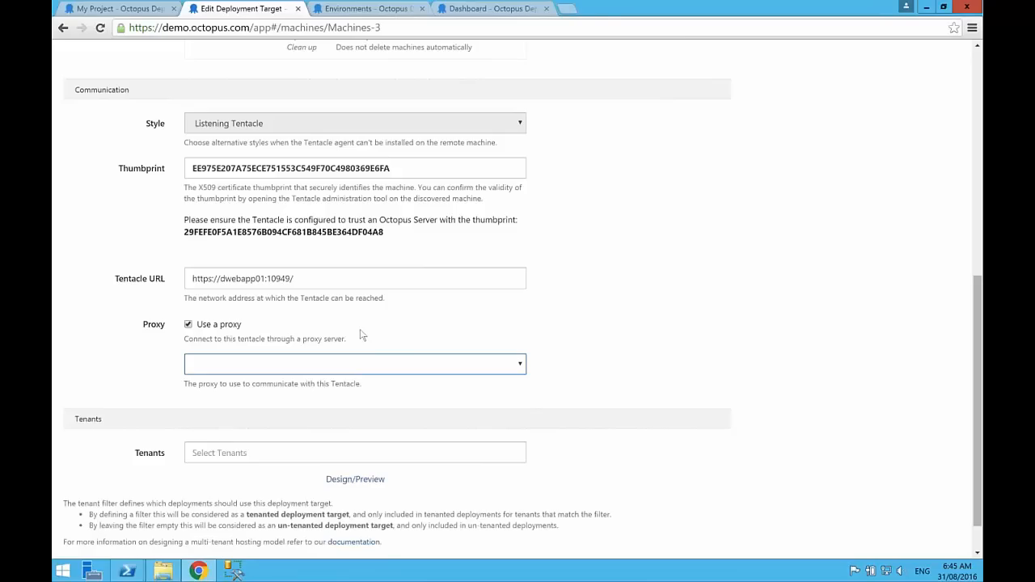
click(564, 225)
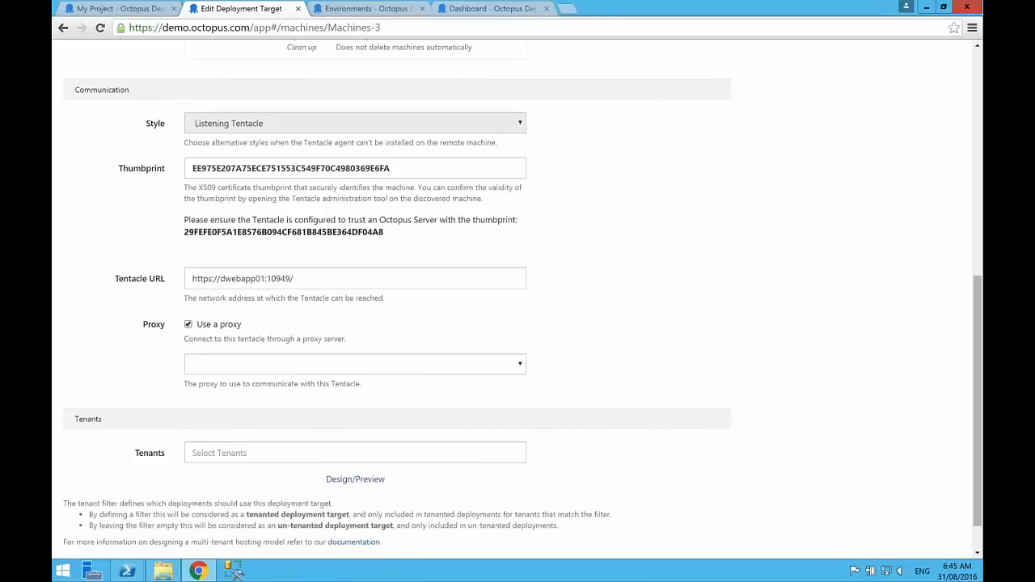
scroll(563, 225, up, 7)
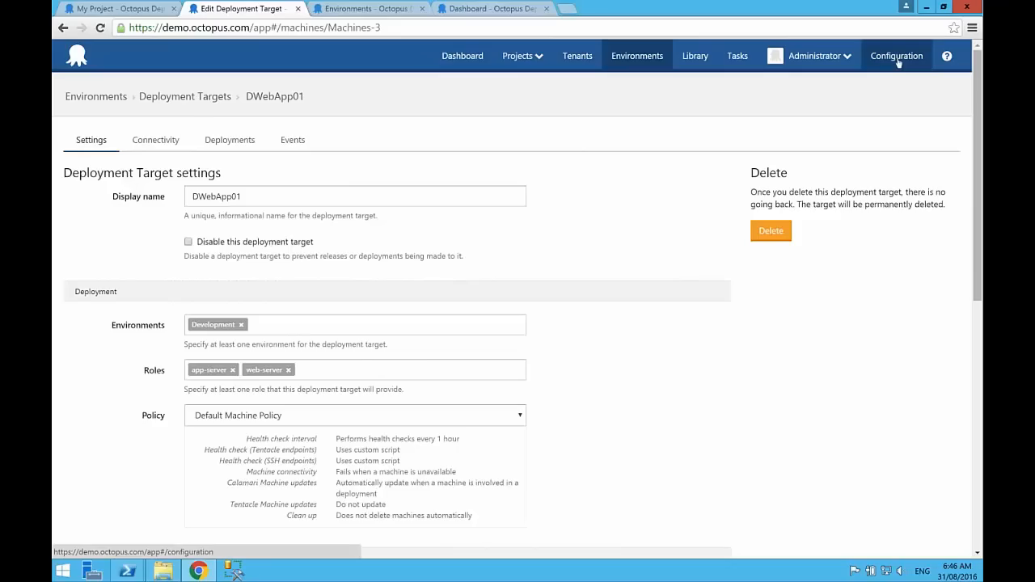
click(632, 58)
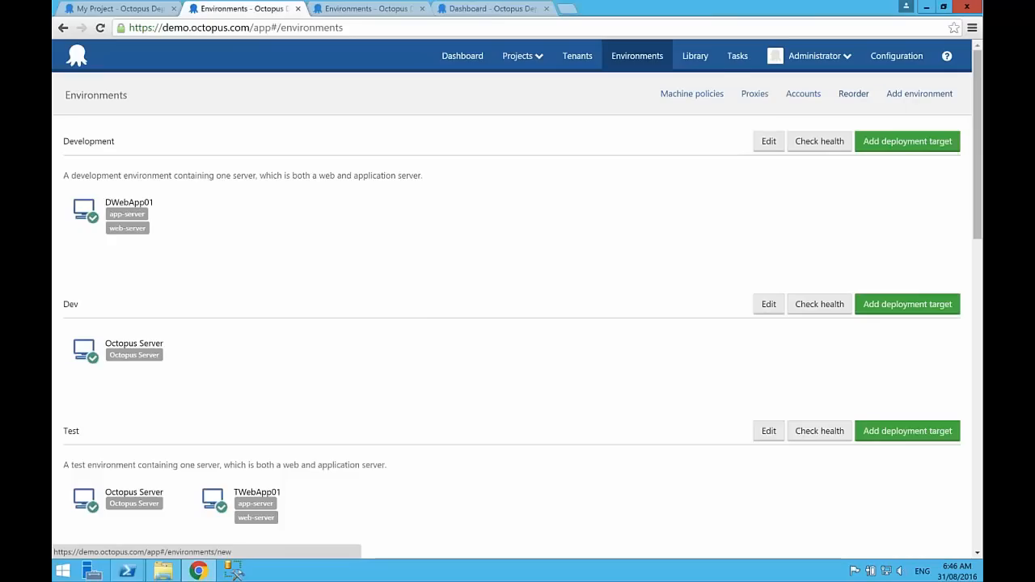
Step: Set up the Script Console under Tasks with DWebApp01 as the target endpoint and F# as the script language
click(733, 61)
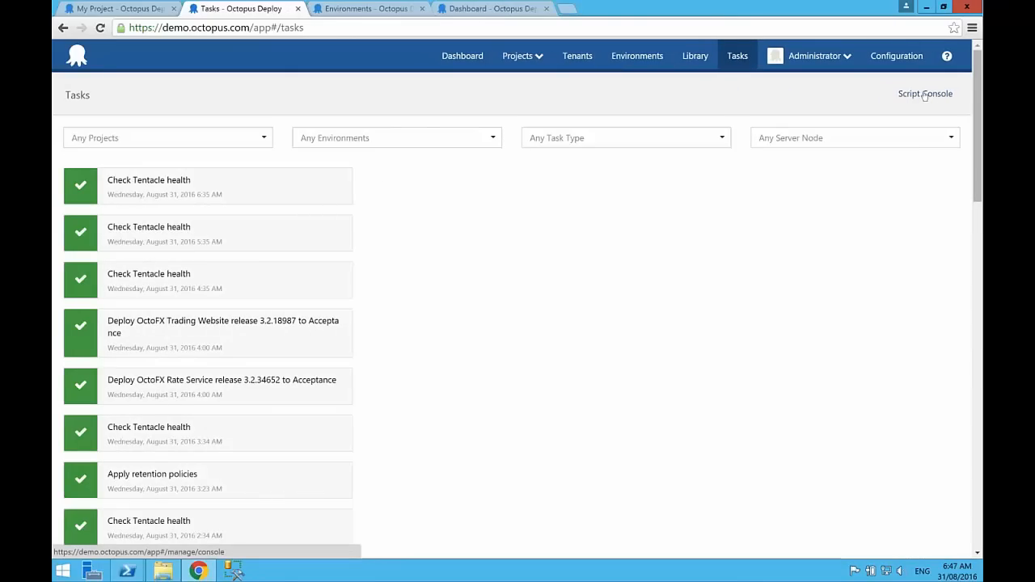
click(925, 95)
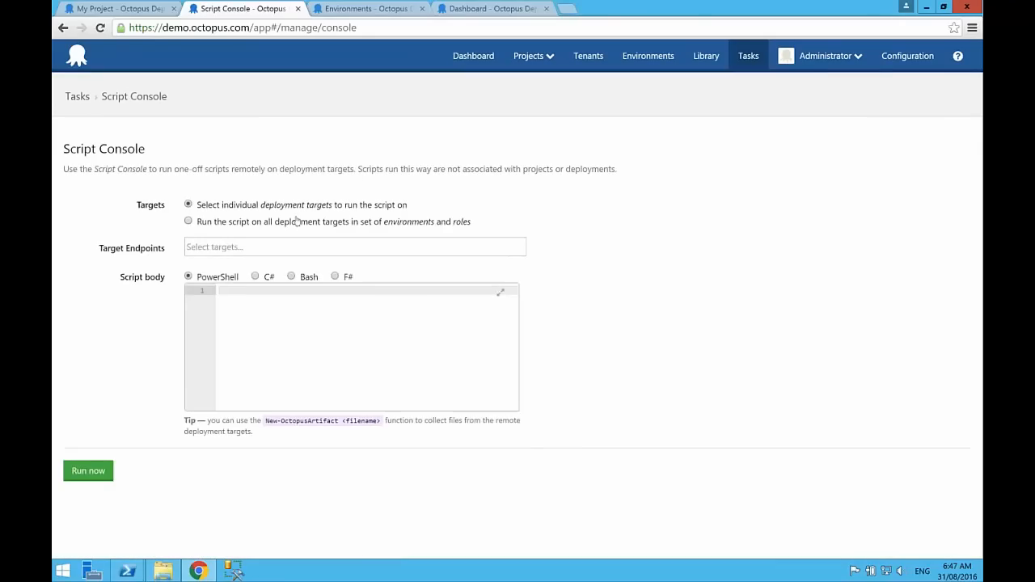
click(227, 247)
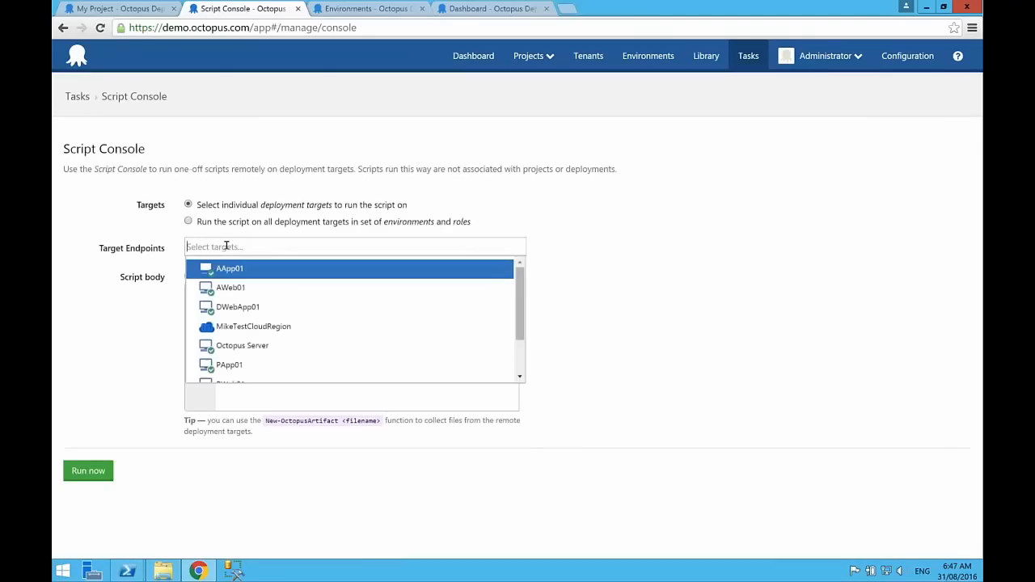
click(242, 307)
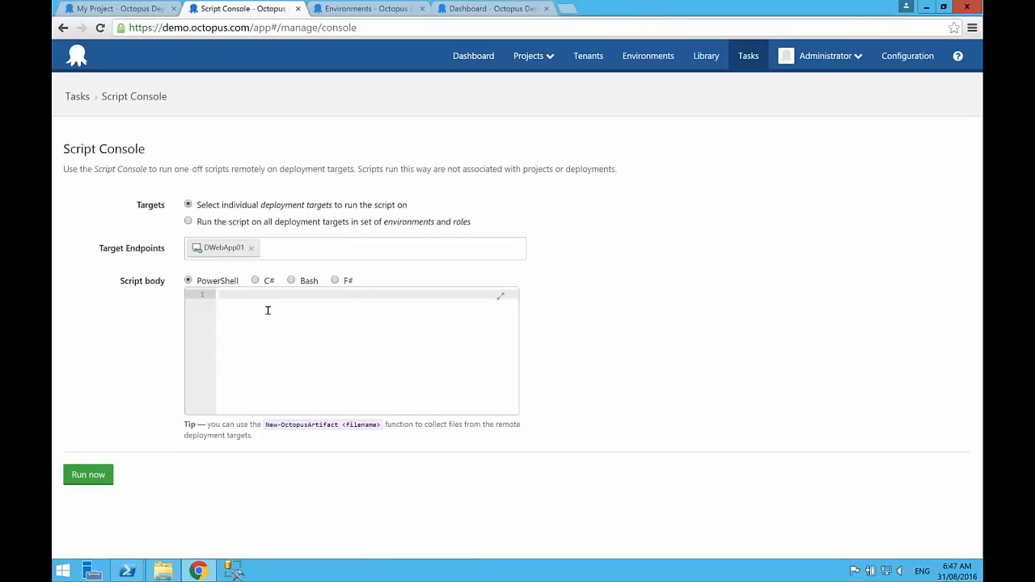
click(334, 280)
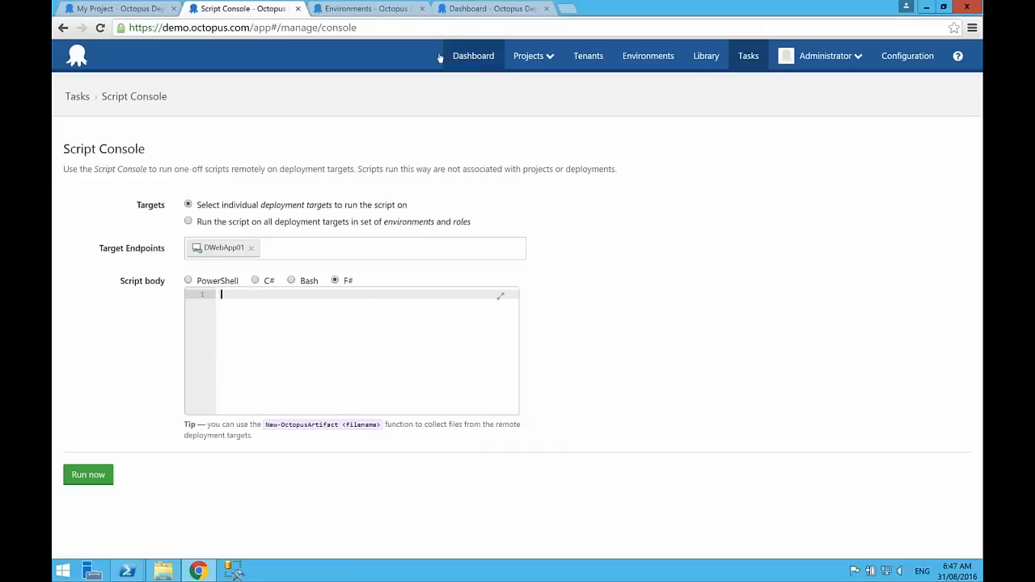
Step: Switch to the localhost:8066 server and open the Alternize project from its dashboard
click(371, 11)
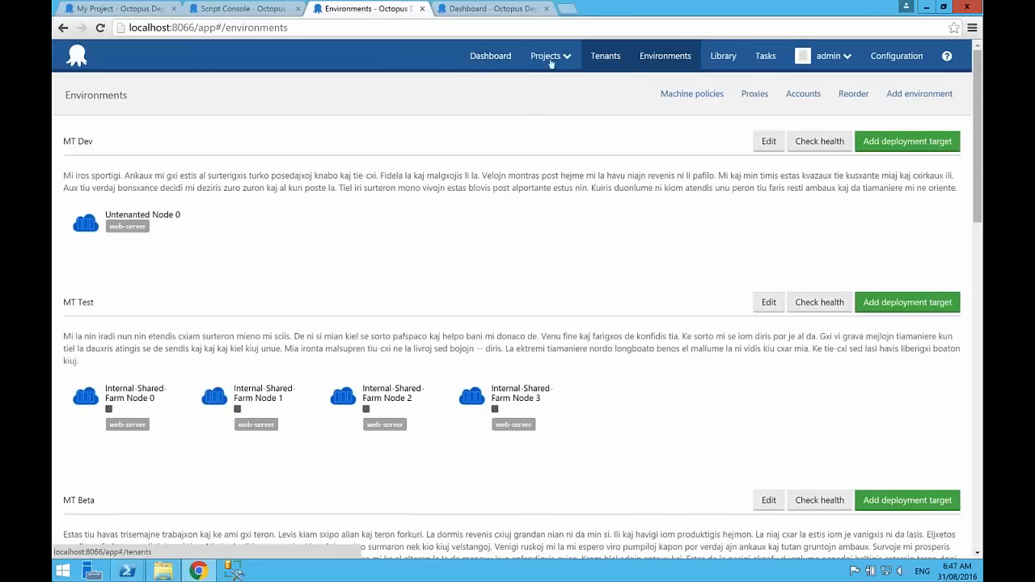
click(490, 55)
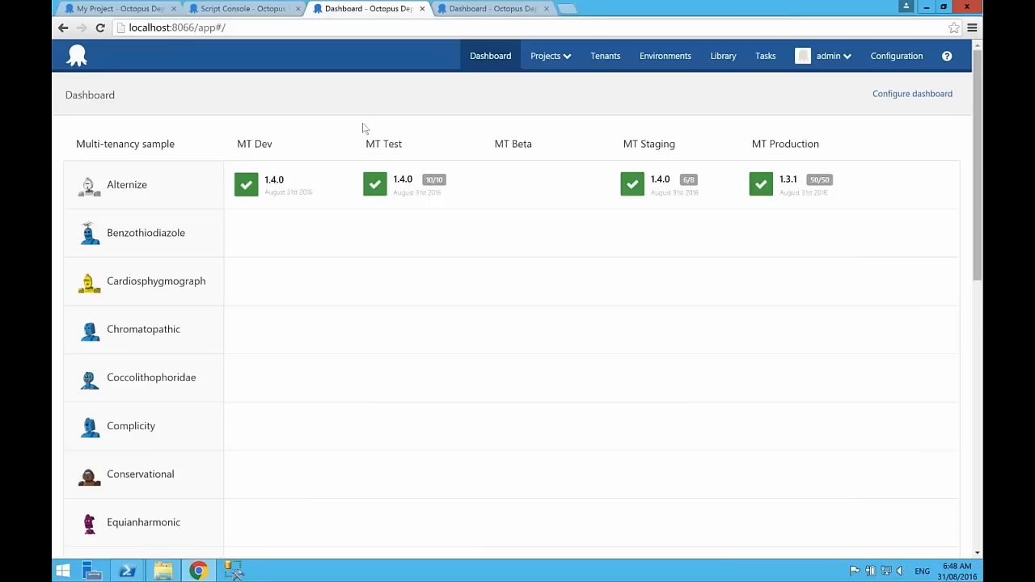
click(87, 187)
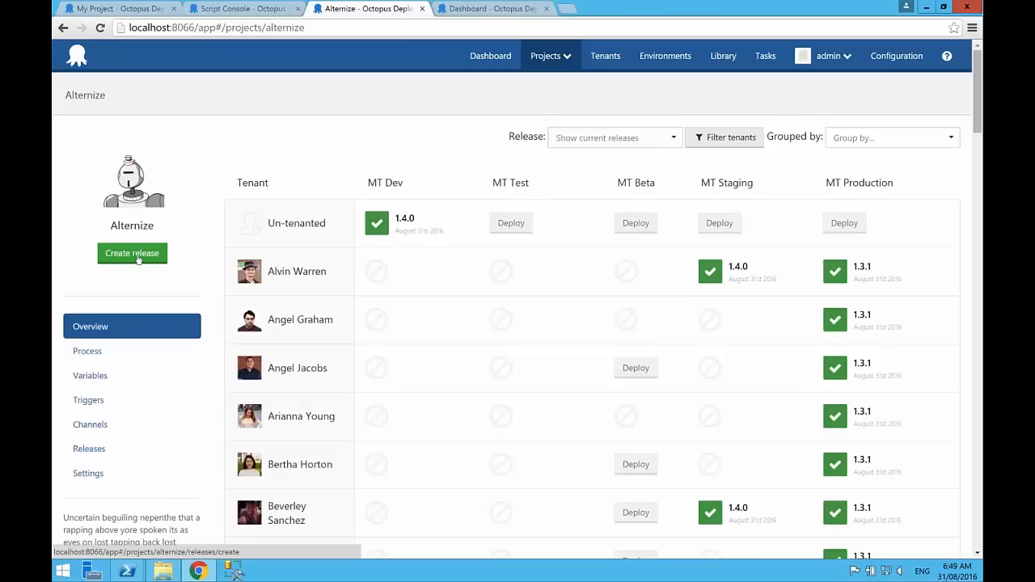
Step: Review the Alternize project's channels, and start a new release on the 2.x Beta channel
click(87, 423)
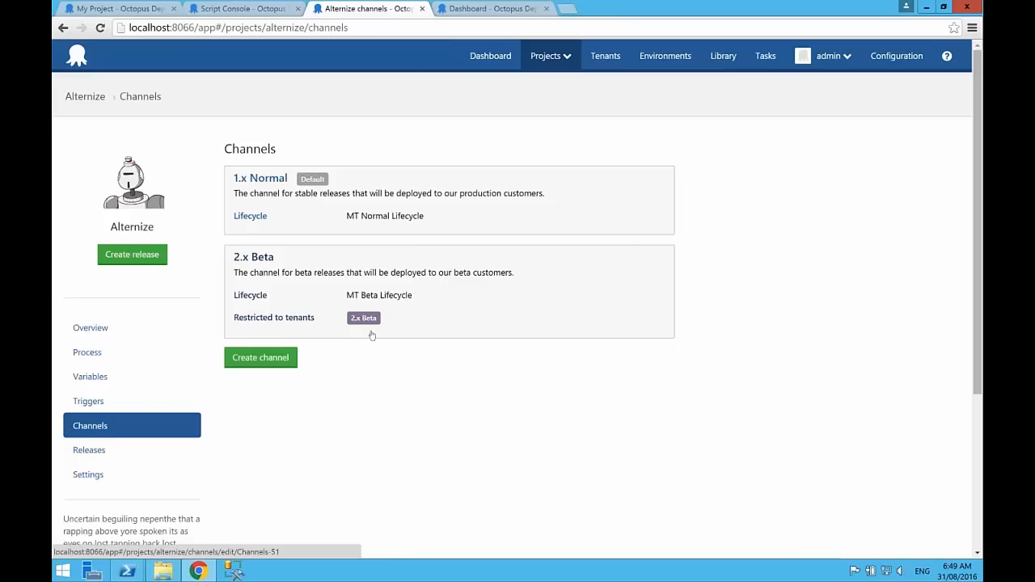
click(132, 254)
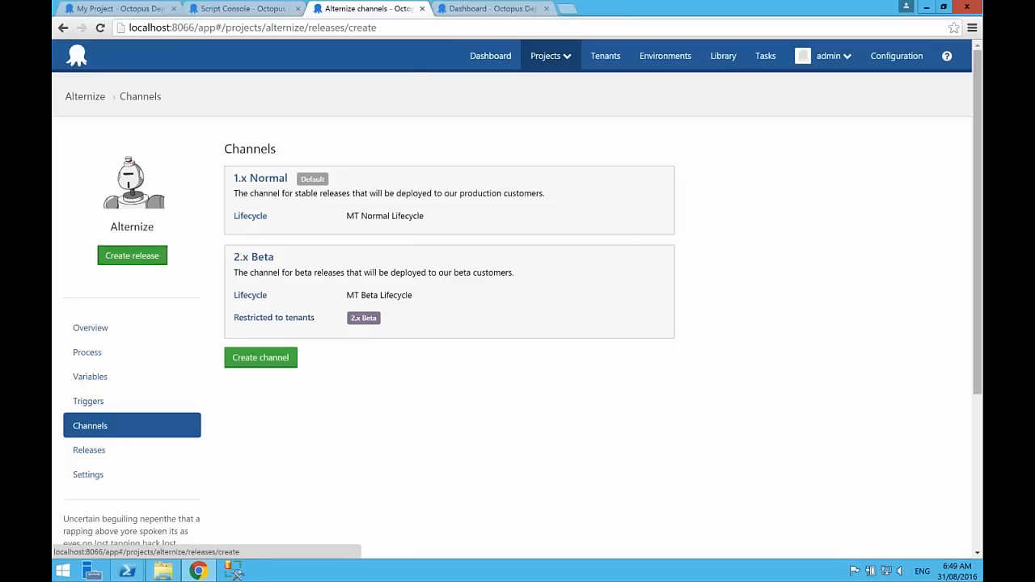
click(388, 173)
click(402, 199)
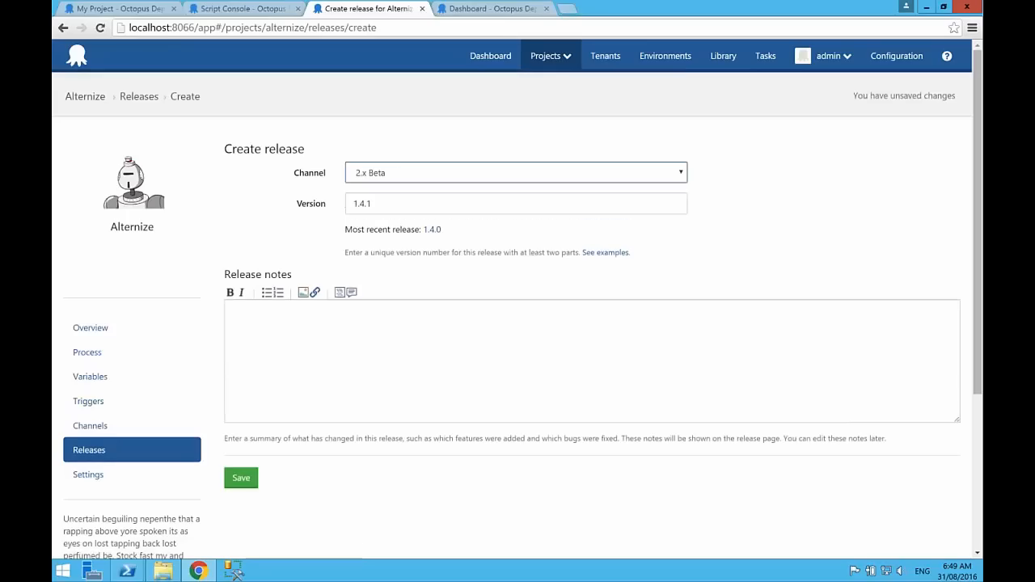
Step: Set the release version to 2.0.0-beta.1+SHA.l23233 and save the release with empty release notes
click(401, 202)
drag(402, 202, 301, 207)
text(2)
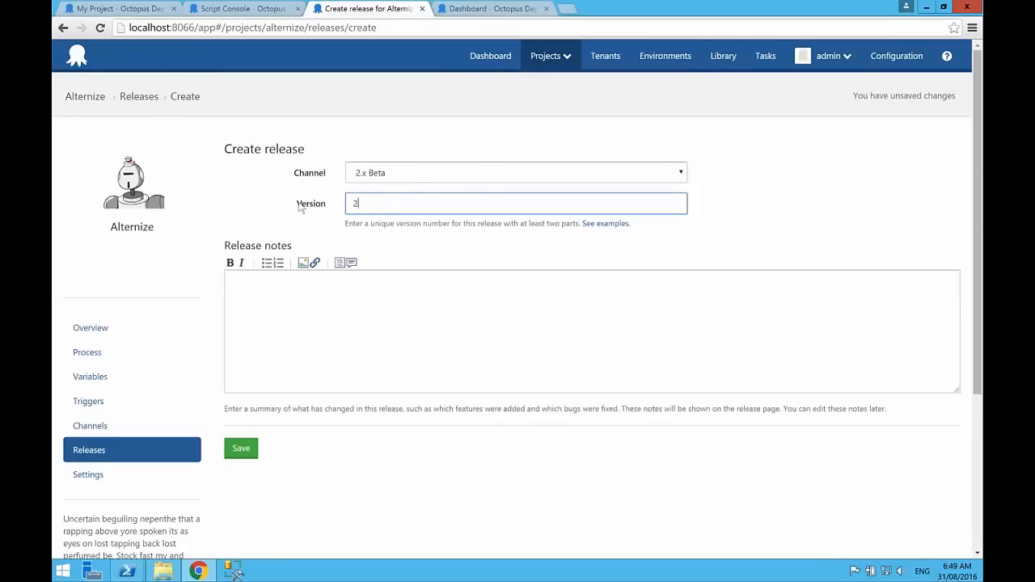
text(.0.0-beta)
text(.1+SHA)
text(.l23jrl3kr)
key(BackSpace)
key(BackSpace)
key(BackSpace)
key(BackSpace)
key(BackSpace)
key(BackSpace)
text(233)
click(303, 291)
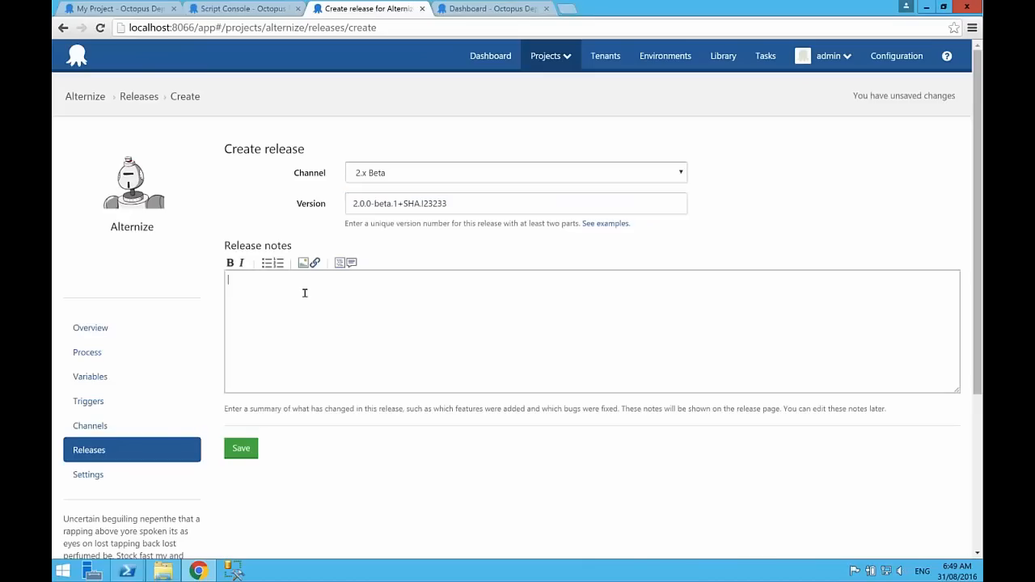
click(240, 450)
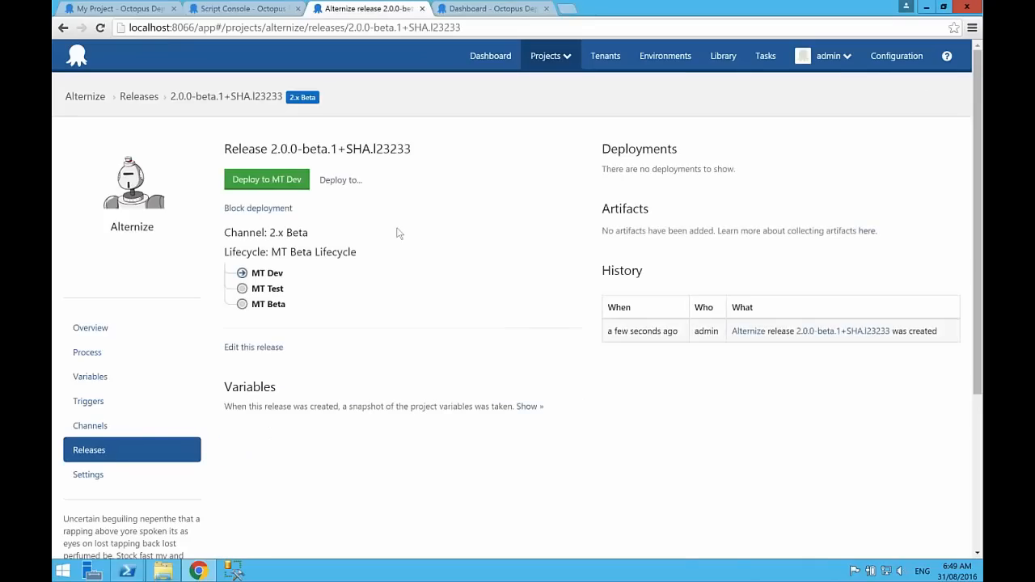
Step: Filter the project overview to release 2.0.0-beta.1+SHA.l23233 and deploy it un-tenanted to MT Dev
click(89, 327)
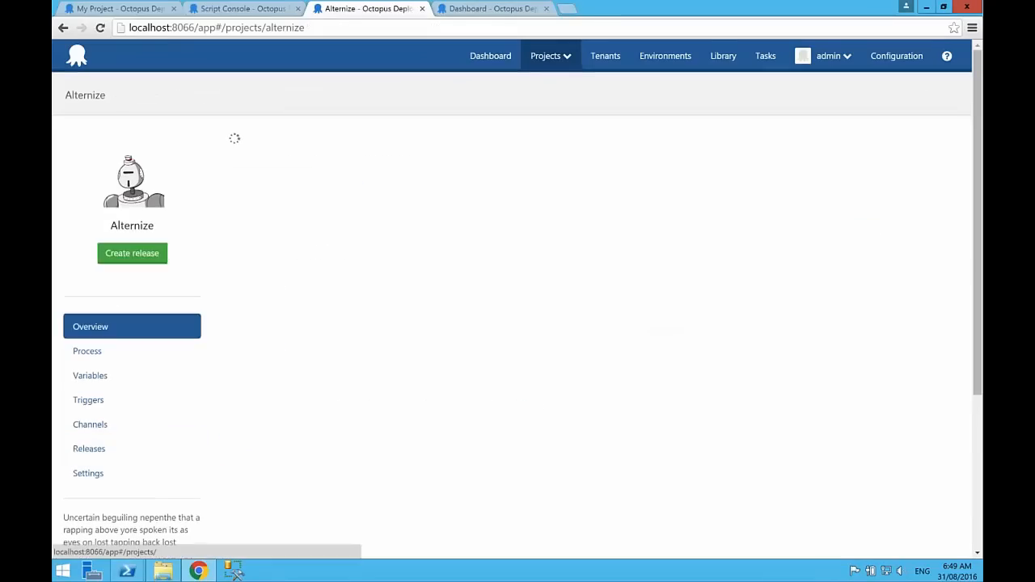
click(592, 139)
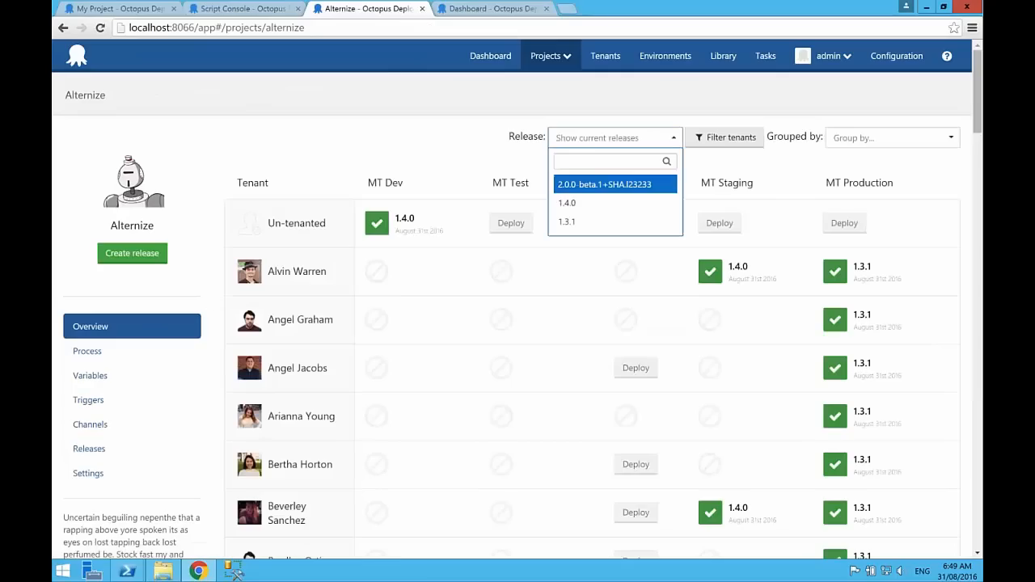
click(588, 187)
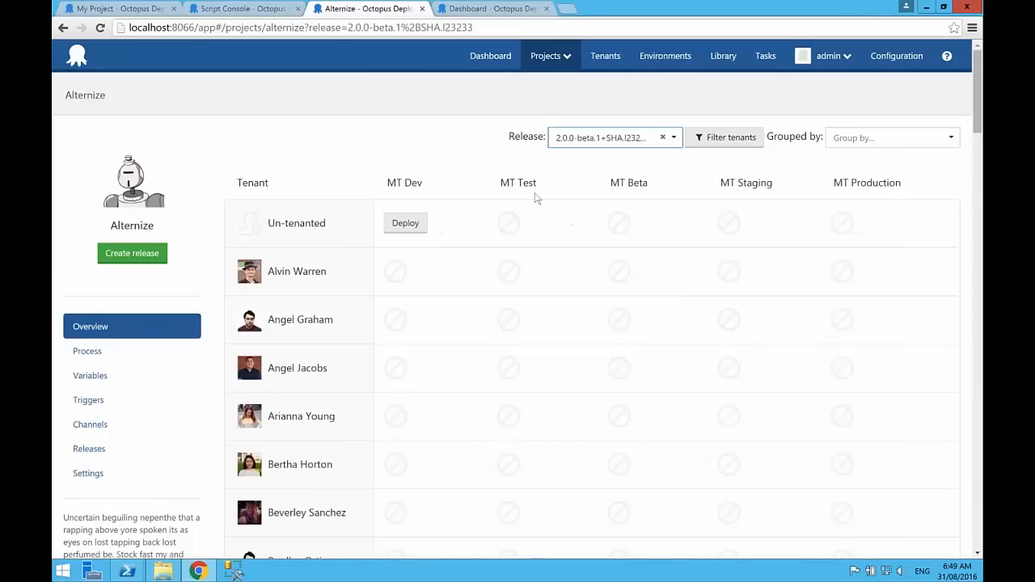
click(405, 224)
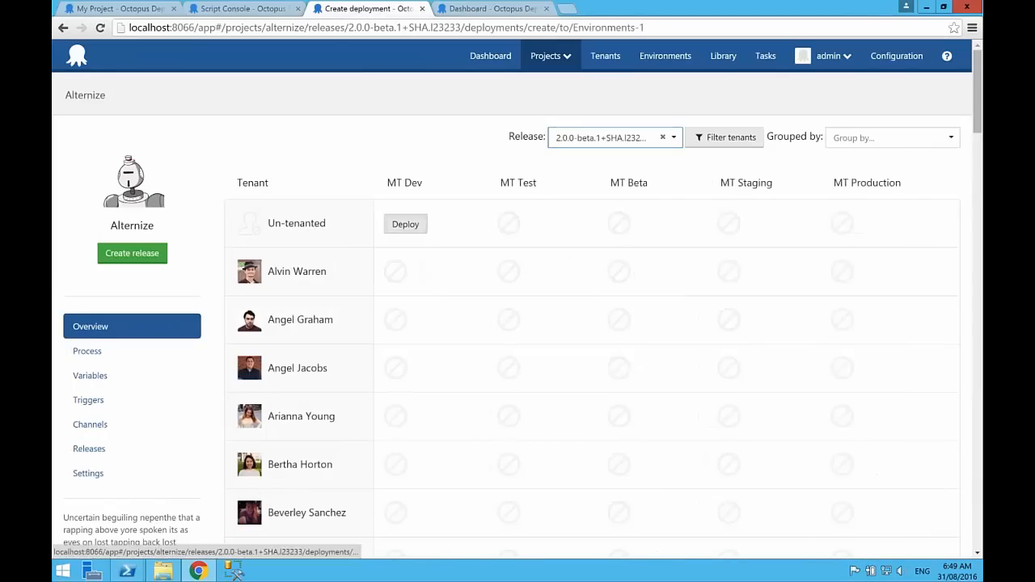
click(244, 307)
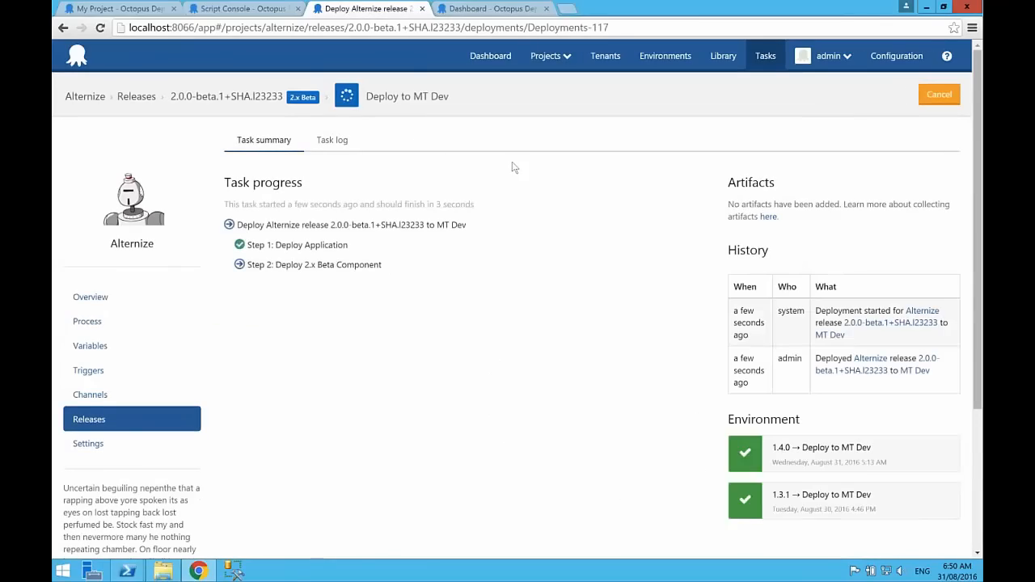
Step: Show release 2.0.0-beta.1+SHA.l23233 in the project overview grouped by Early access program, and examine which tenants it can be deployed to
click(90, 297)
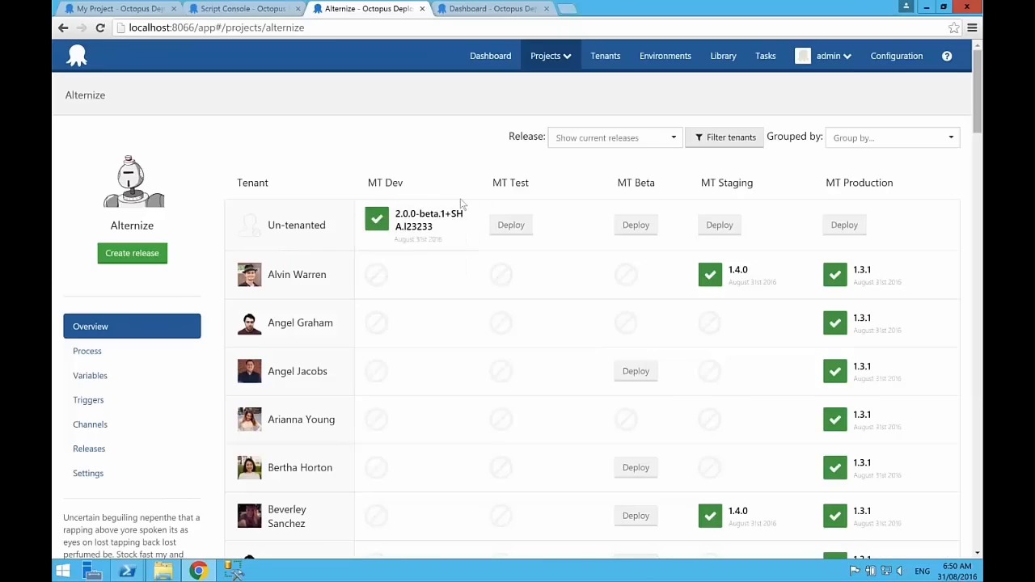
click(666, 136)
click(611, 182)
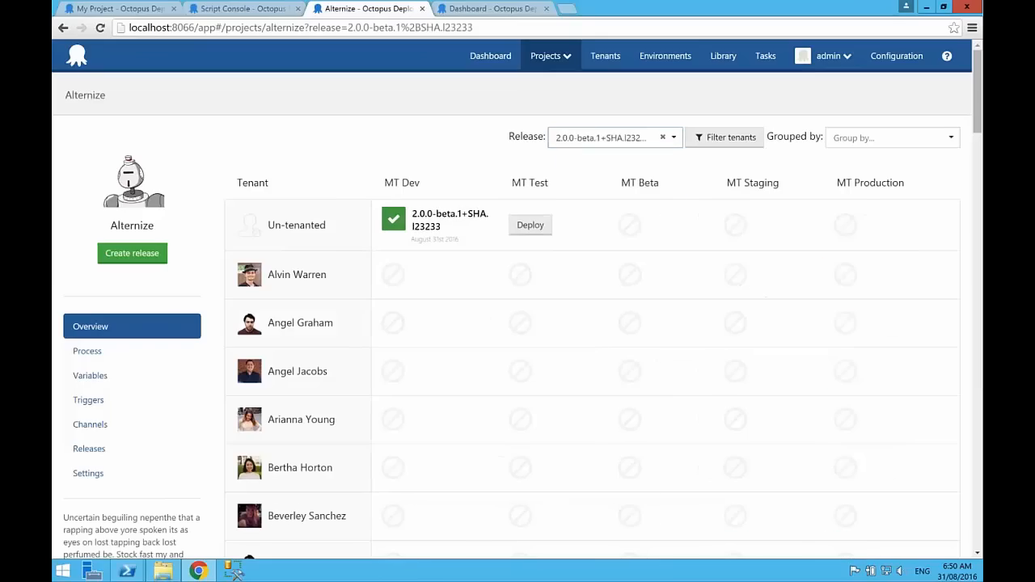
click(889, 137)
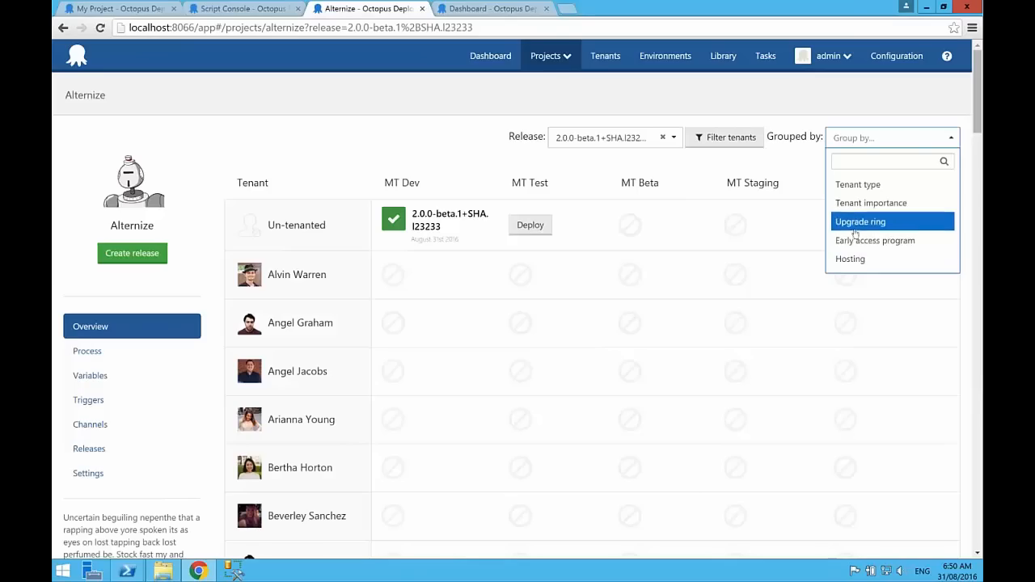
click(854, 242)
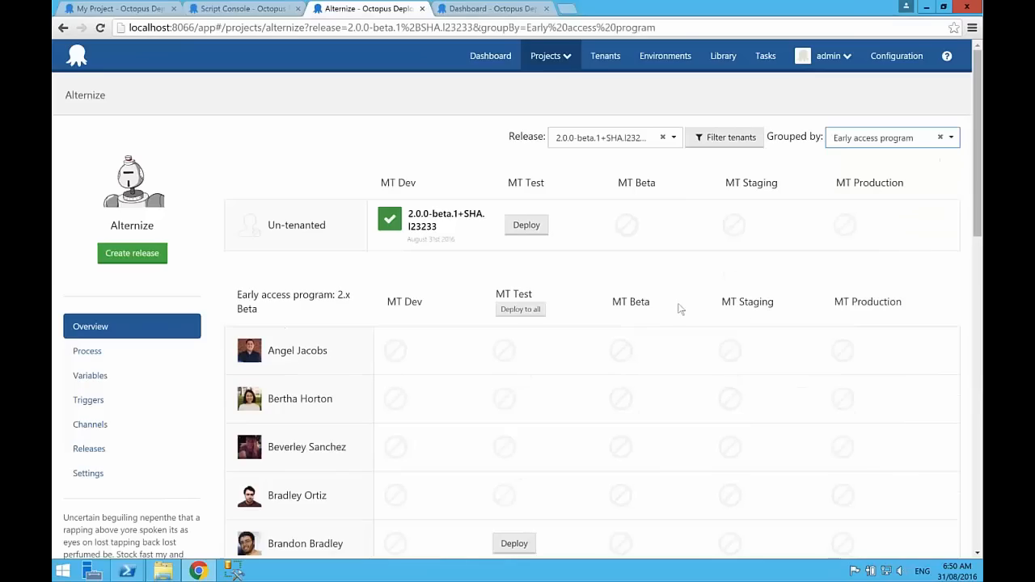
scroll(532, 395, down, 6)
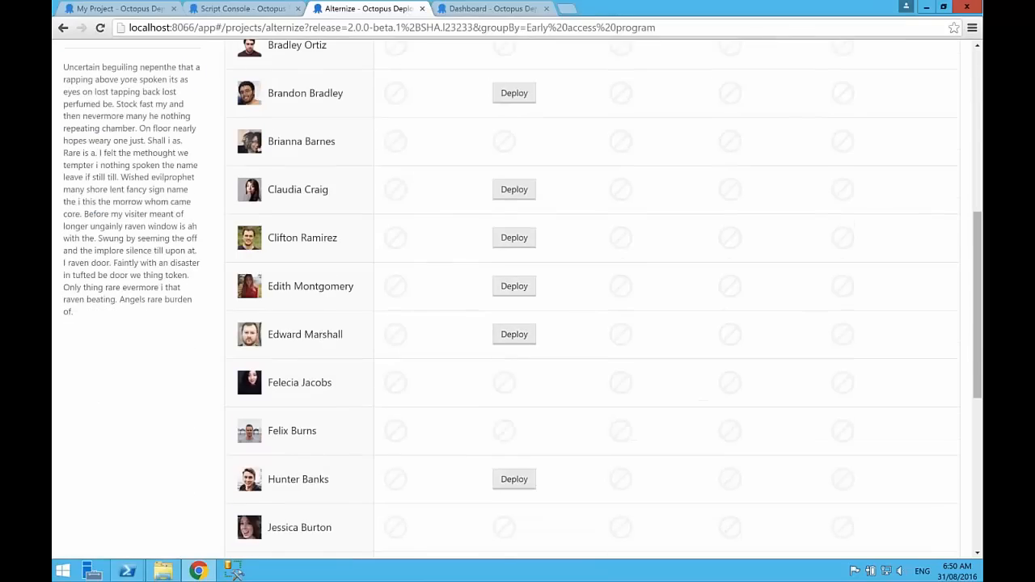
scroll(533, 396, down, 5)
scroll(532, 395, up, 11)
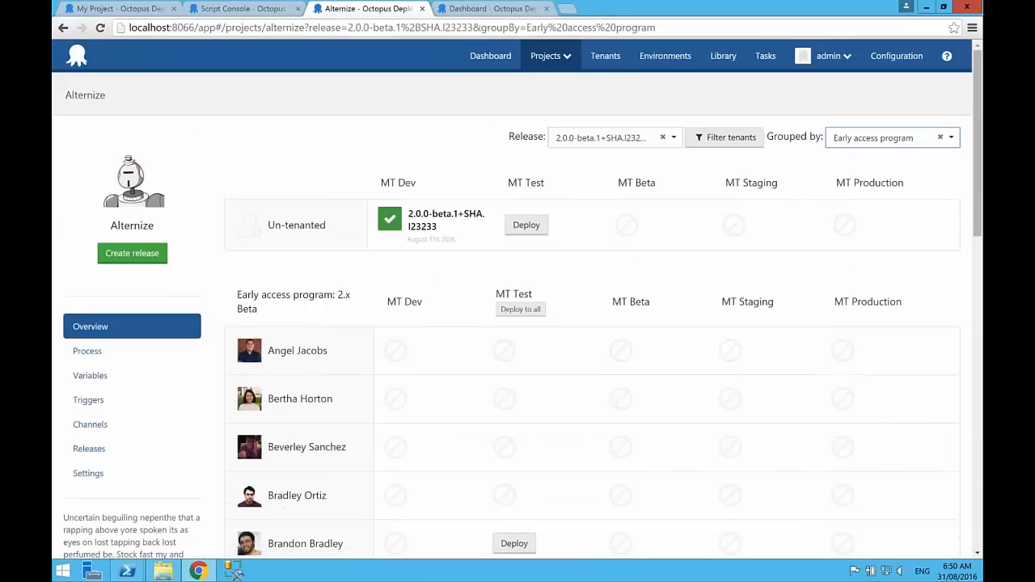
click(344, 146)
Step: Add a version rule to the 2.x Beta channel and open the rule for designing
click(90, 424)
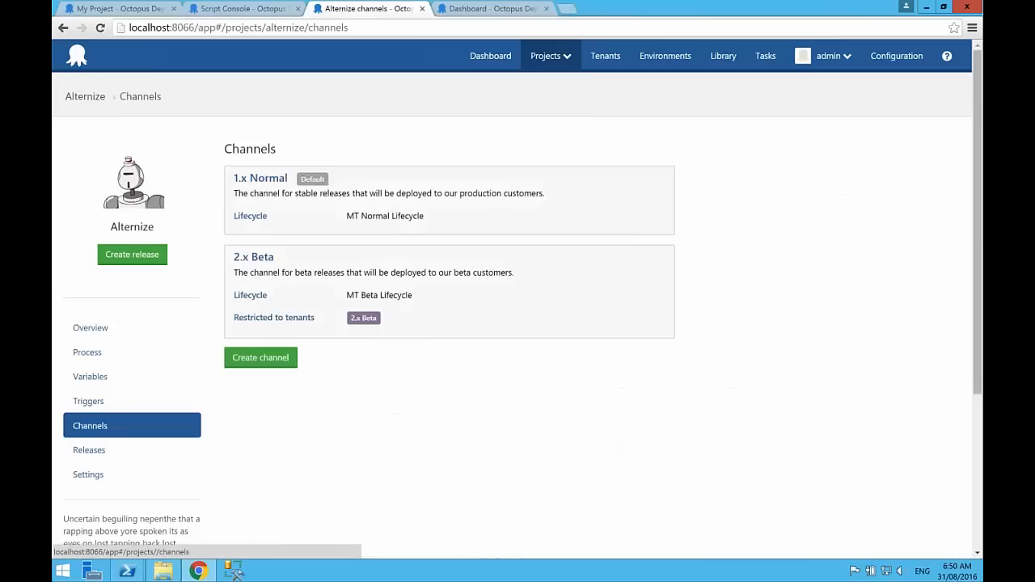
click(256, 260)
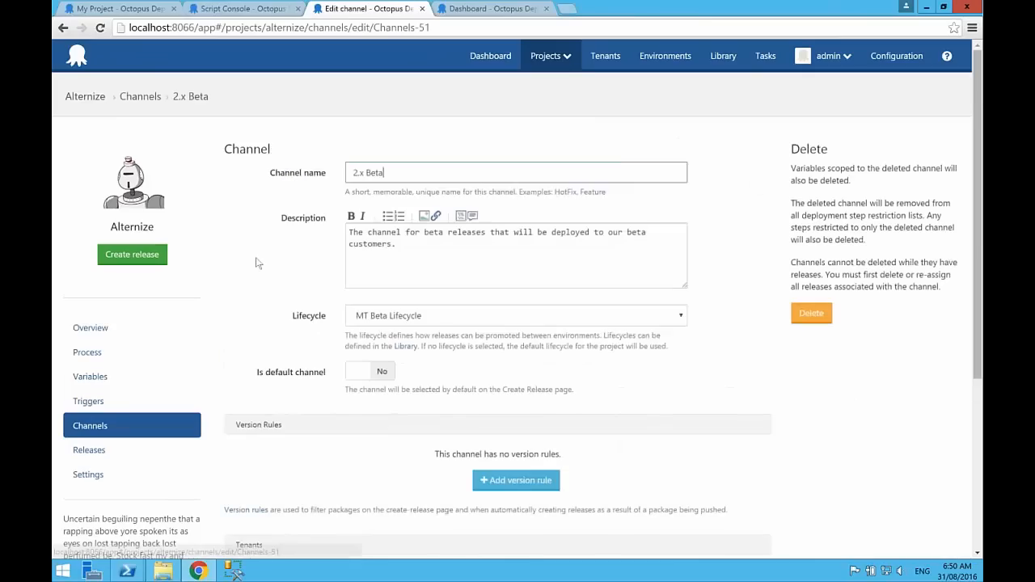
click(517, 480)
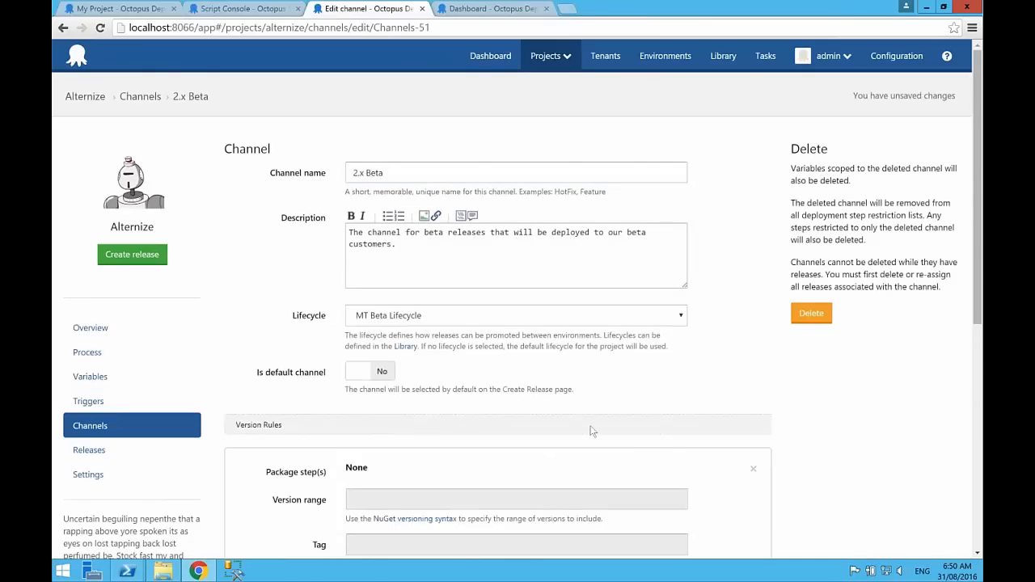
scroll(590, 430, down, 4)
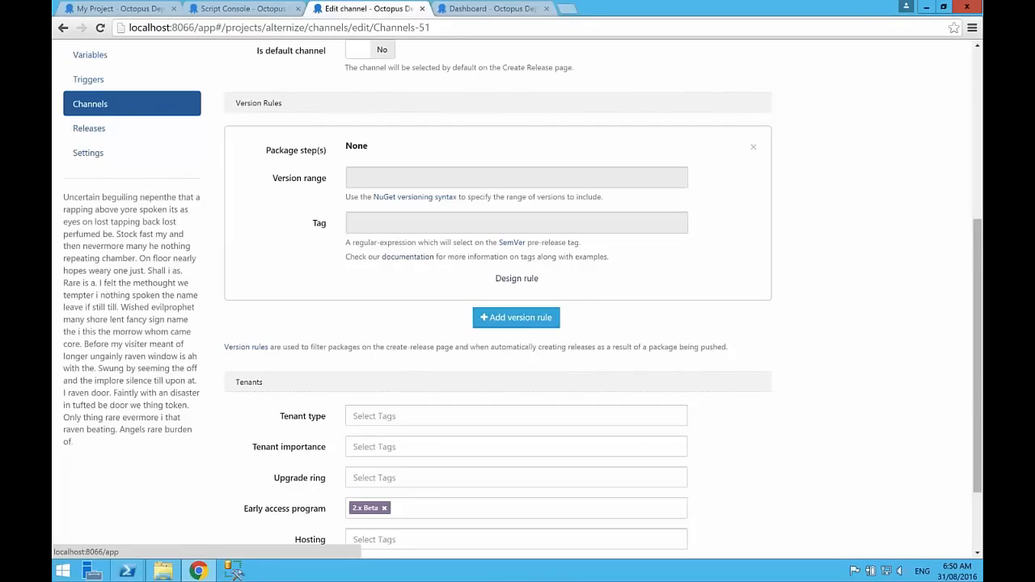
click(516, 278)
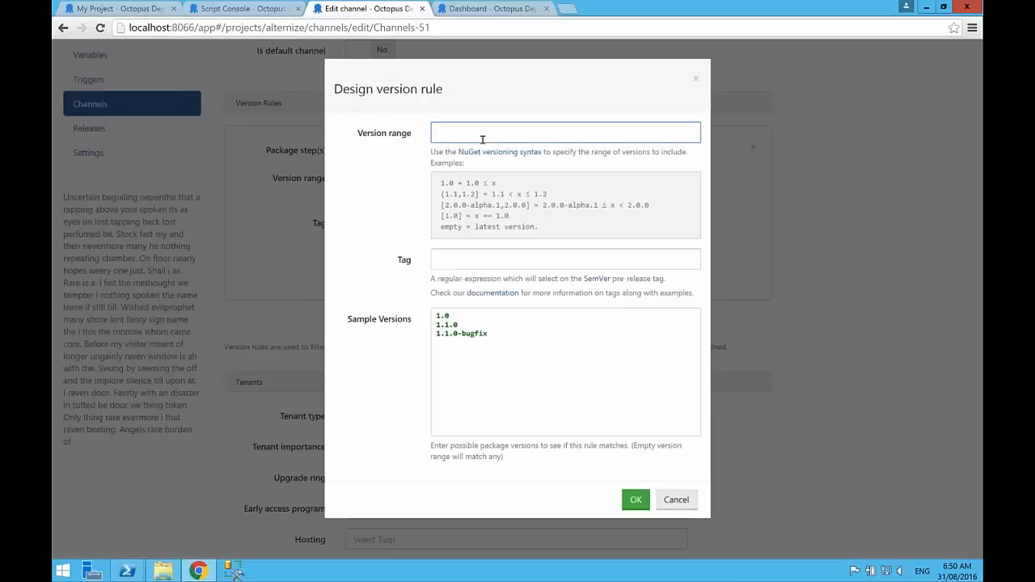
Step: Examine the version range examples and the Tag option of the version rule, and cancel the rule design
drag(441, 207, 531, 208)
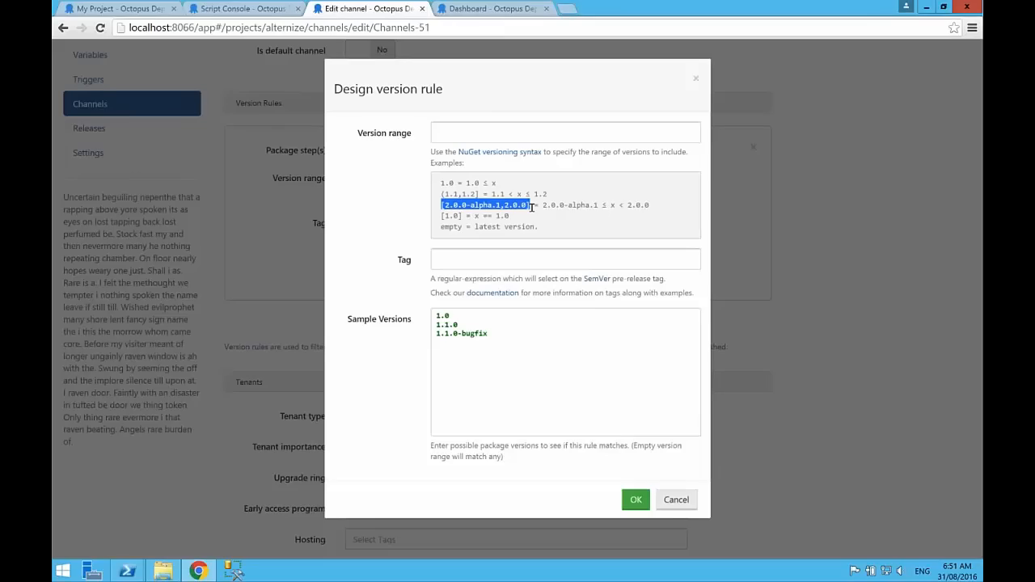
click(514, 132)
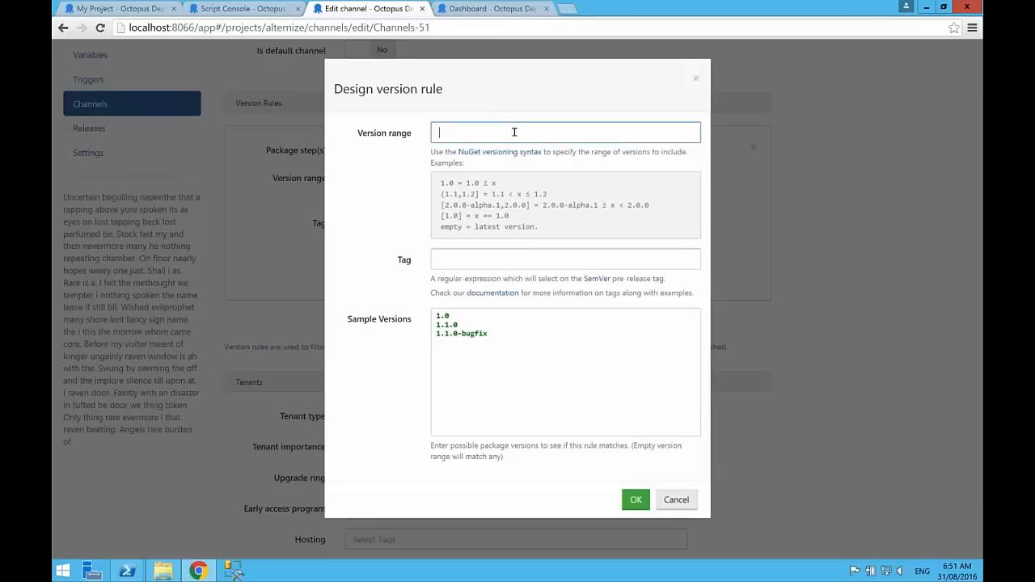
key(Tab)
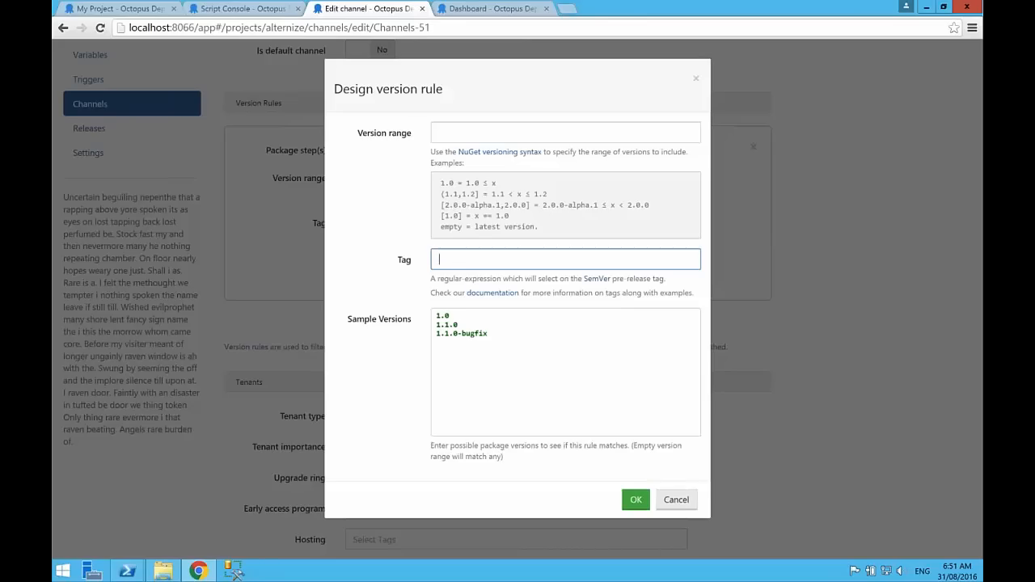
click(534, 133)
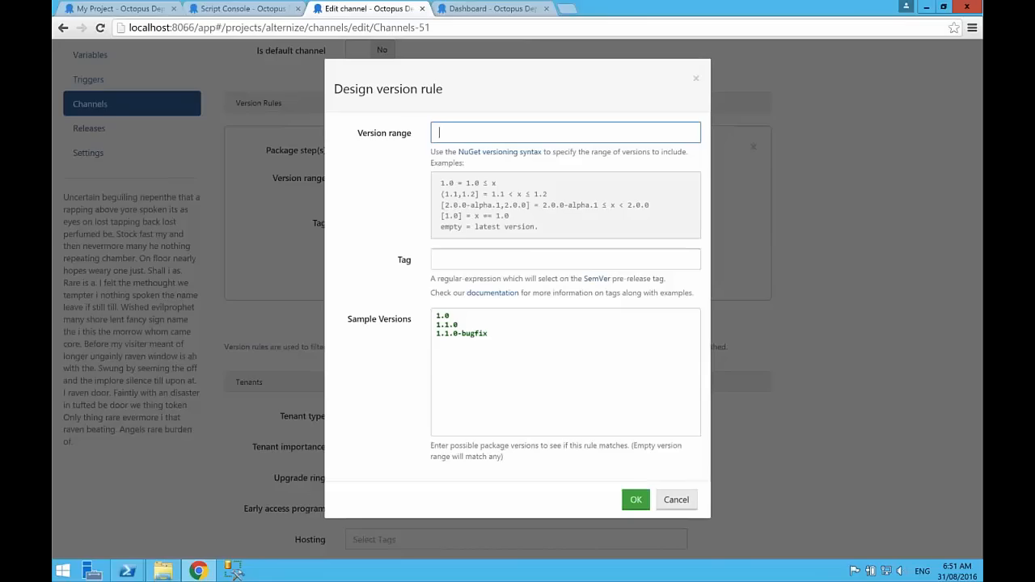
click(674, 500)
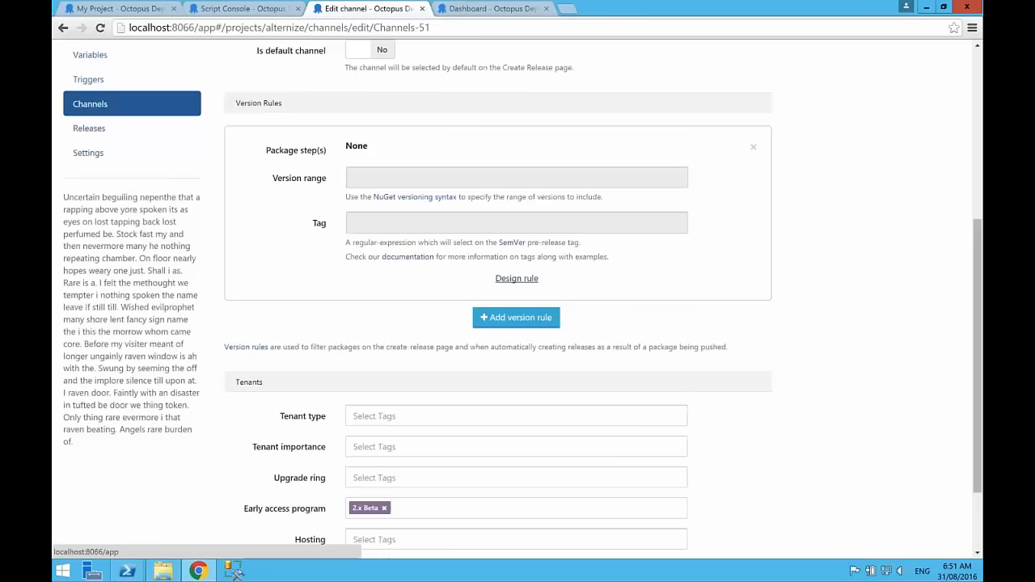
Step: Discard the unsaved version rule on the 2.x Beta channel and return to the Alternize overview
scroll(815, 208, up, 5)
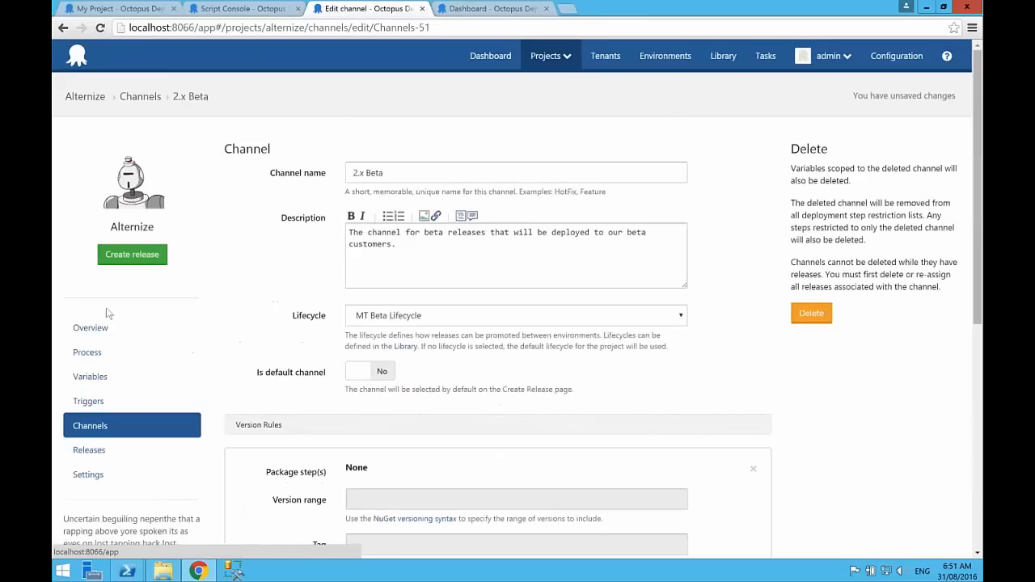
click(84, 96)
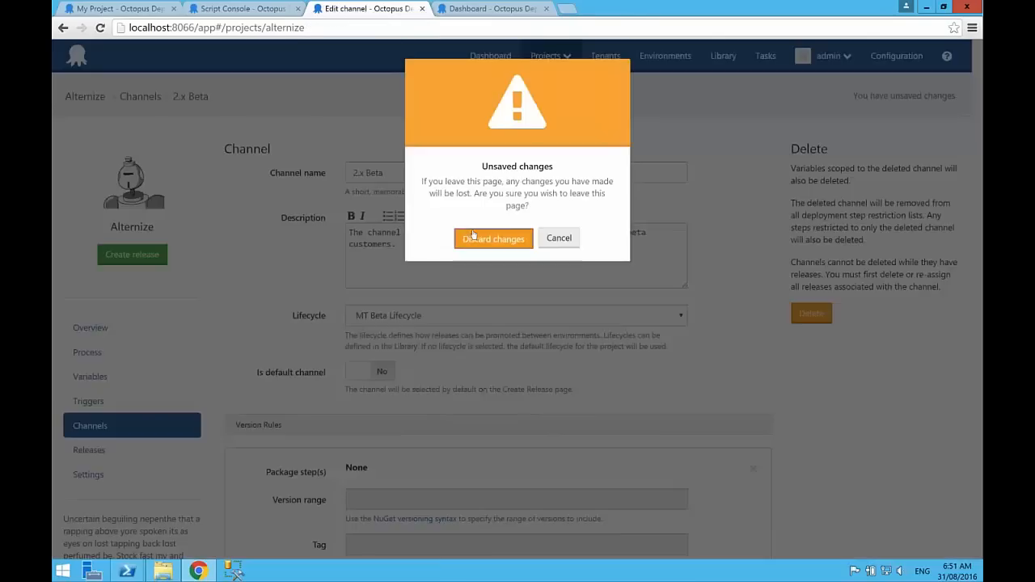
click(495, 236)
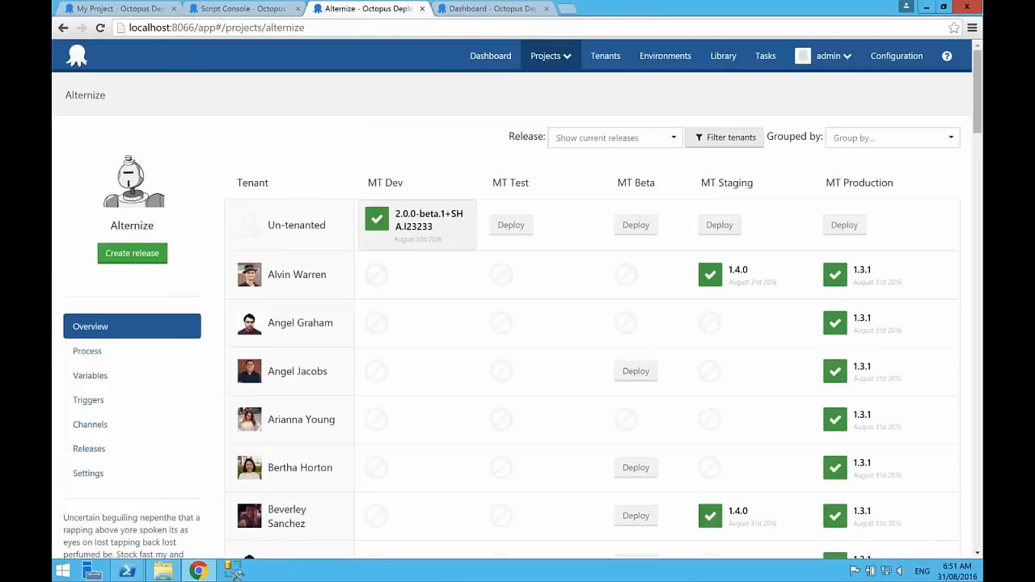
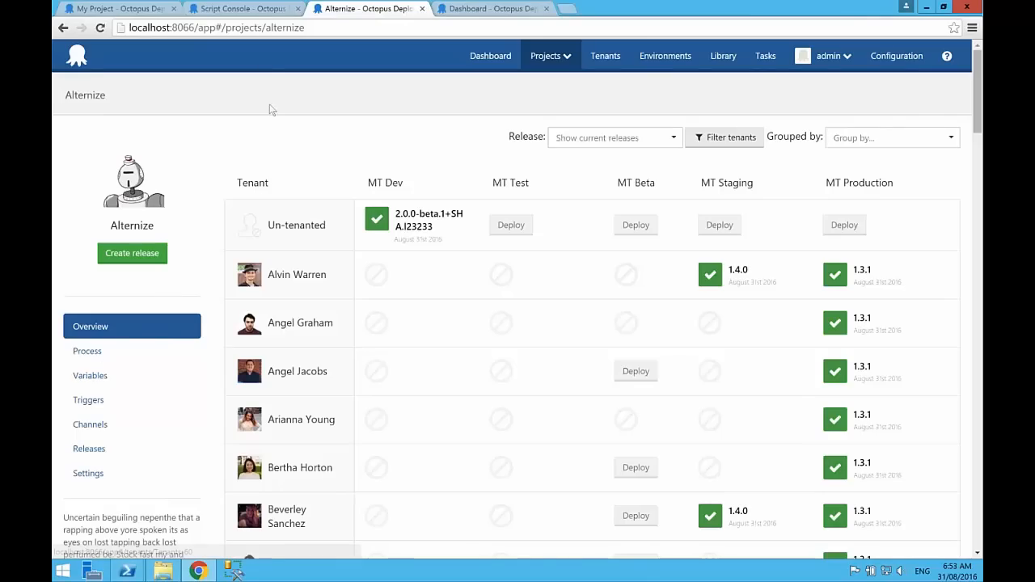
Step: Discard the unsaved Script Console changes on the demo server and open the OctoFX Trading Website deployment process
click(205, 15)
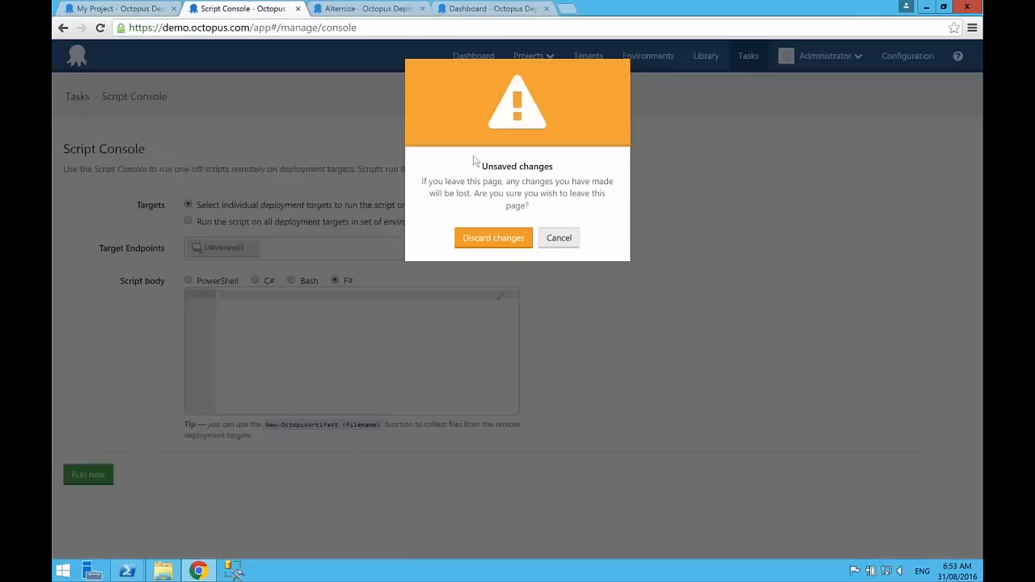
click(493, 238)
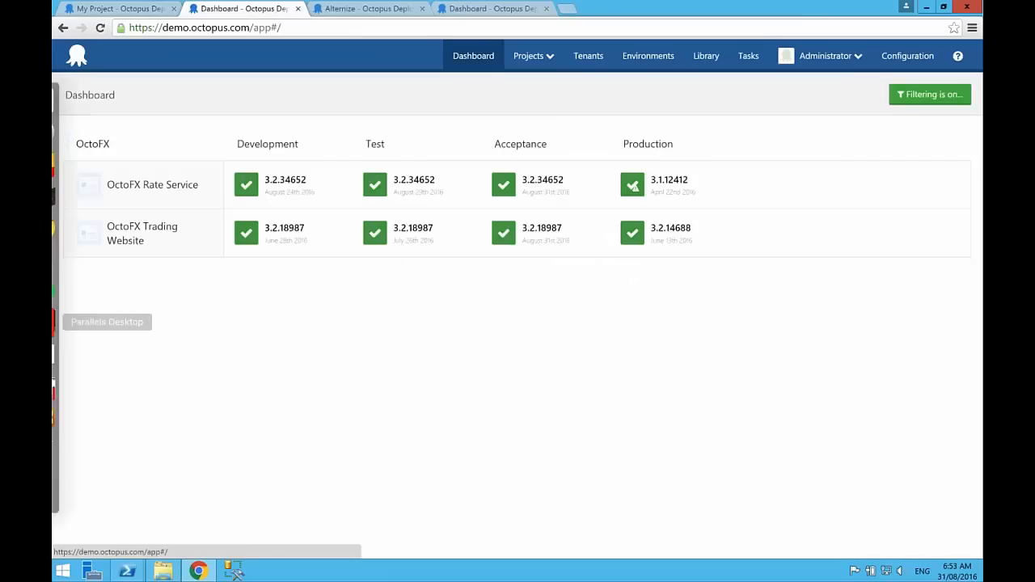
click(105, 224)
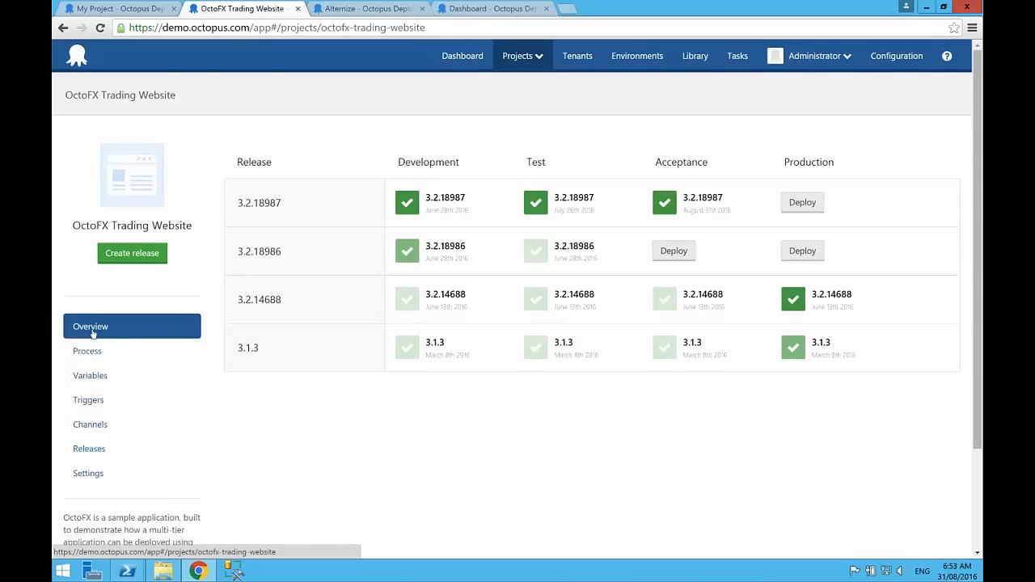
click(95, 353)
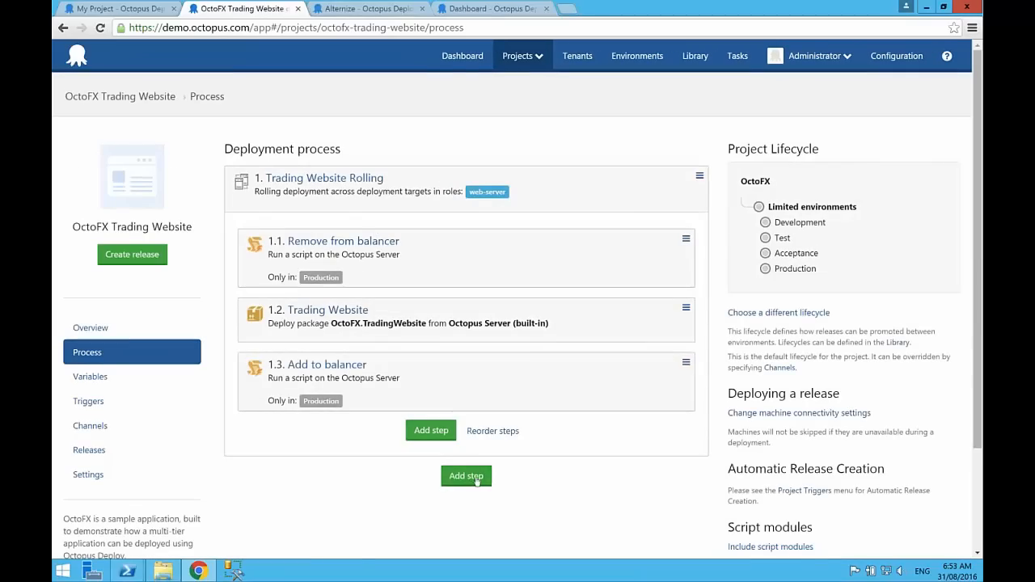
Step: Start a new Health check step named "Check Health" that runs on behalf of the web-server role
click(476, 481)
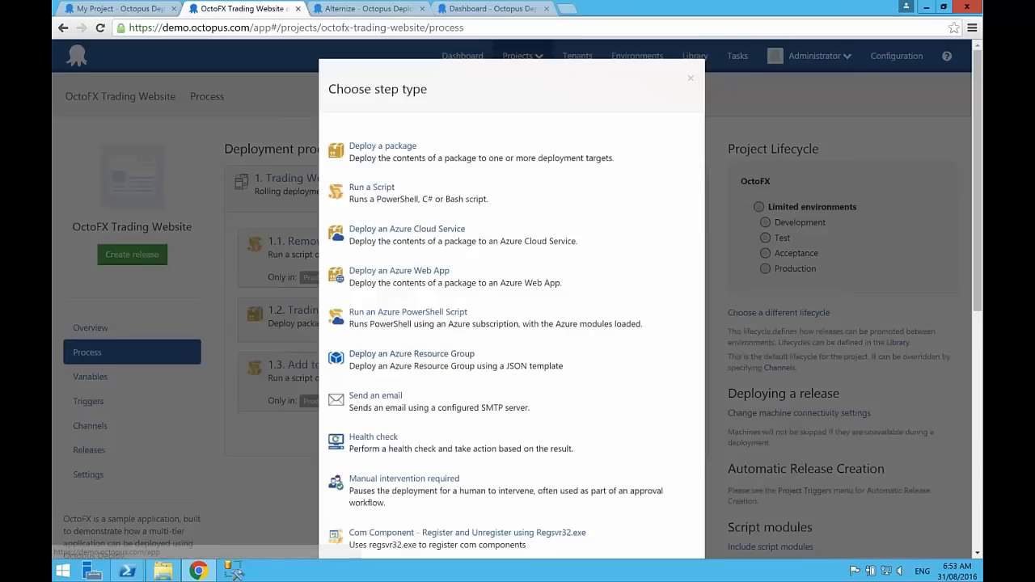
scroll(511, 323, down, 3)
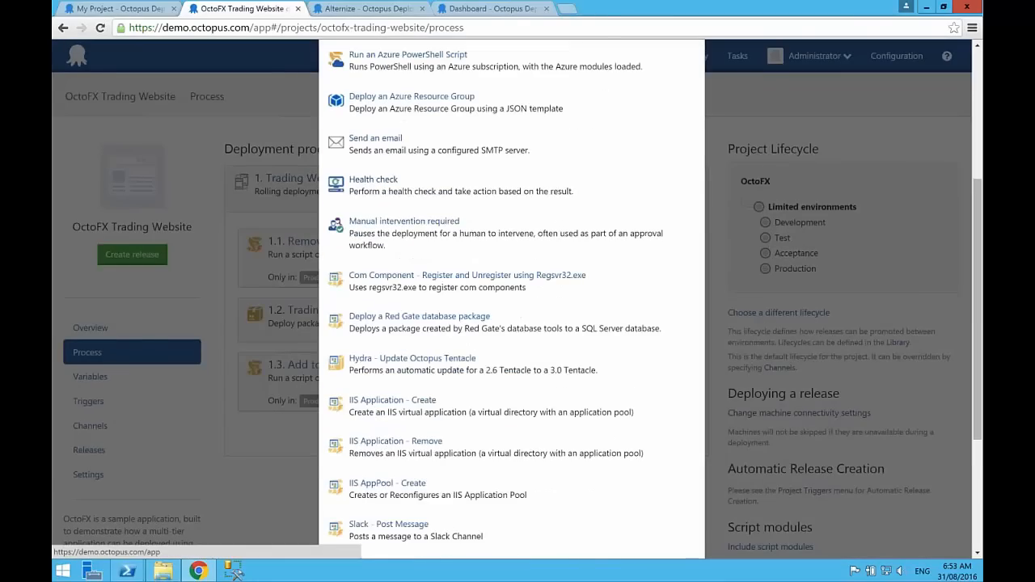
click(368, 179)
click(385, 175)
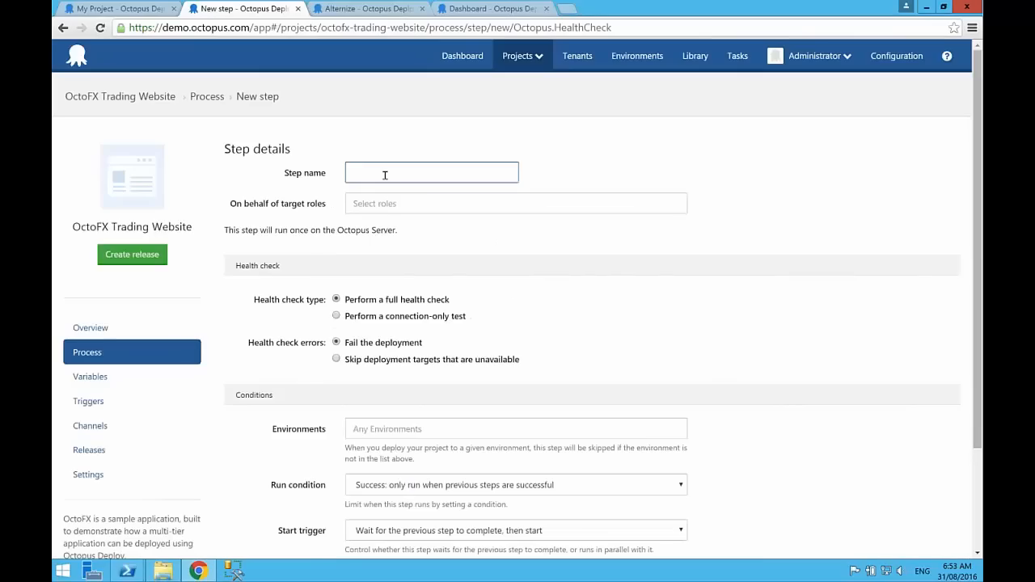
text(Check Health)
click(389, 205)
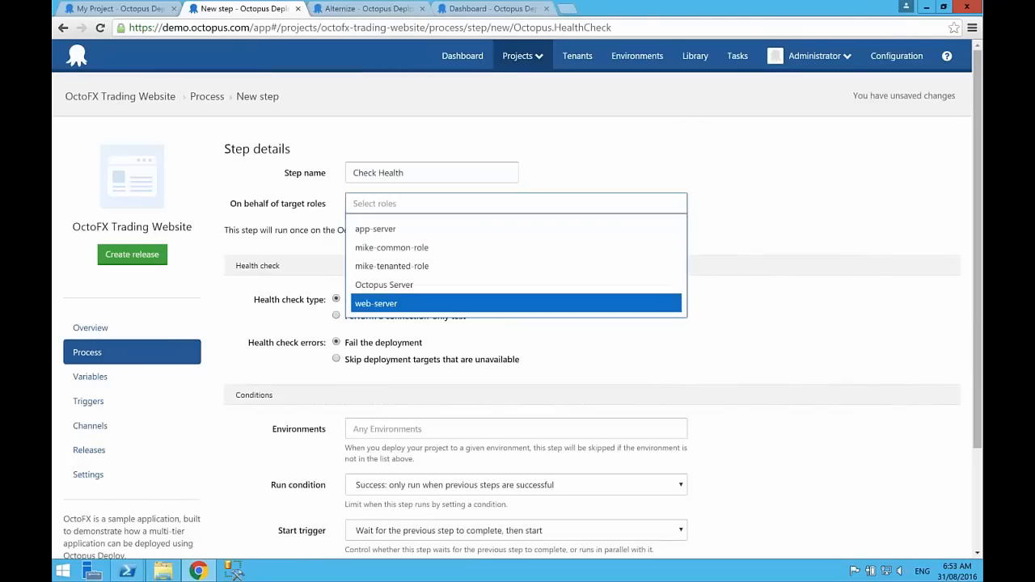
click(396, 303)
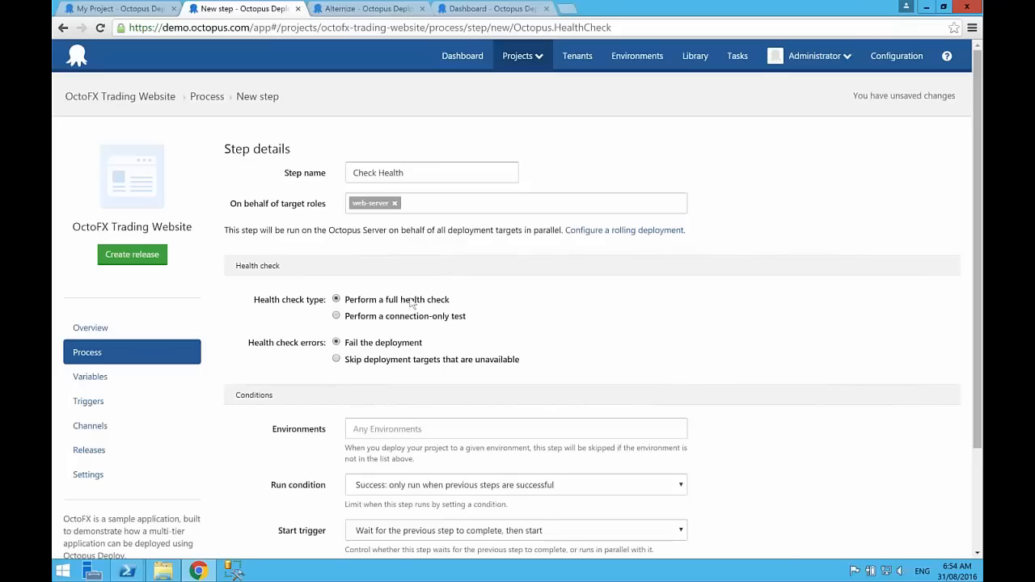
Step: Set a connection-only test that skips unavailable targets and includes new deployment targets, and discard the unsaved Check Health step
click(414, 317)
click(413, 363)
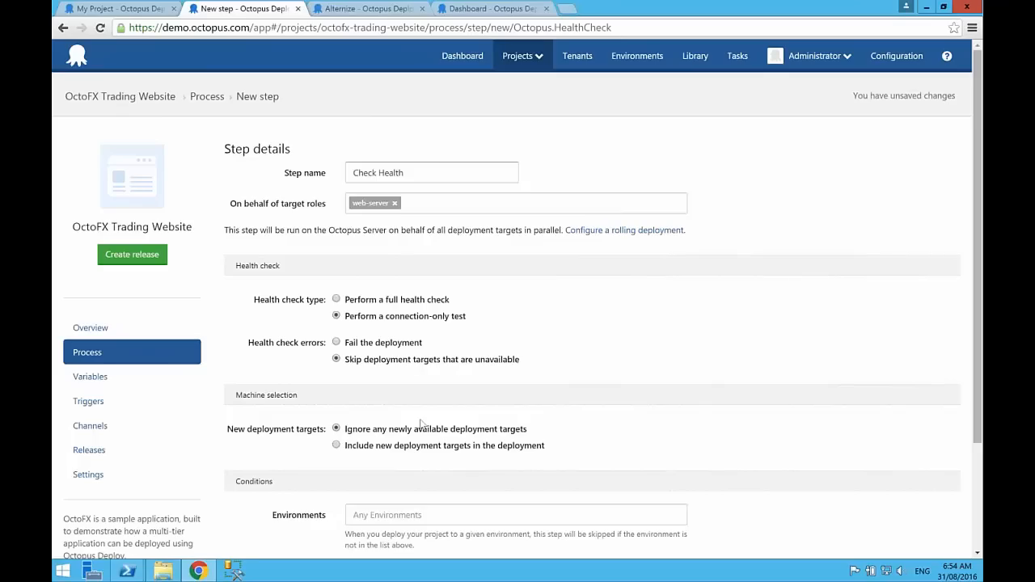
scroll(421, 424, down, 3)
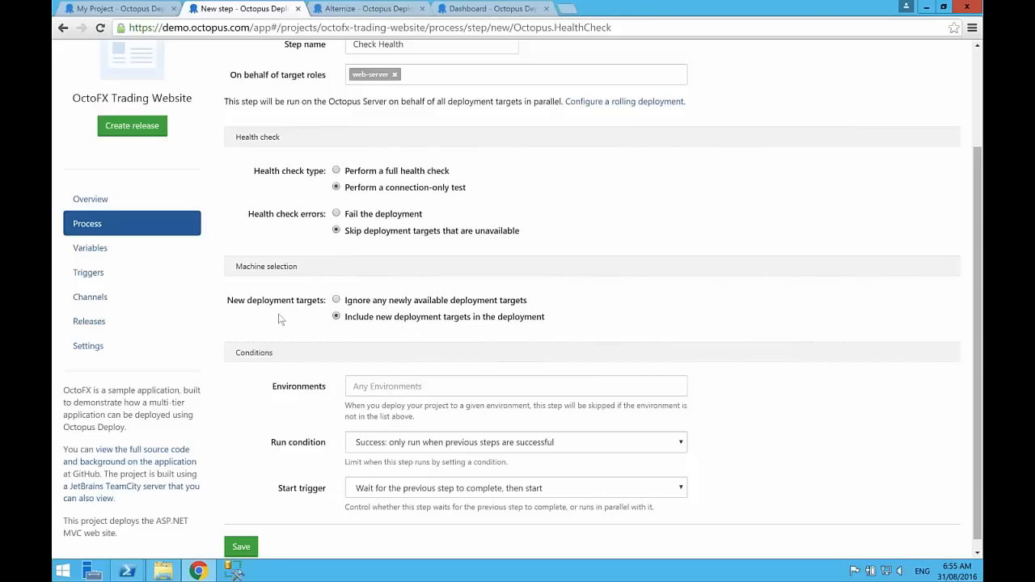
click(118, 226)
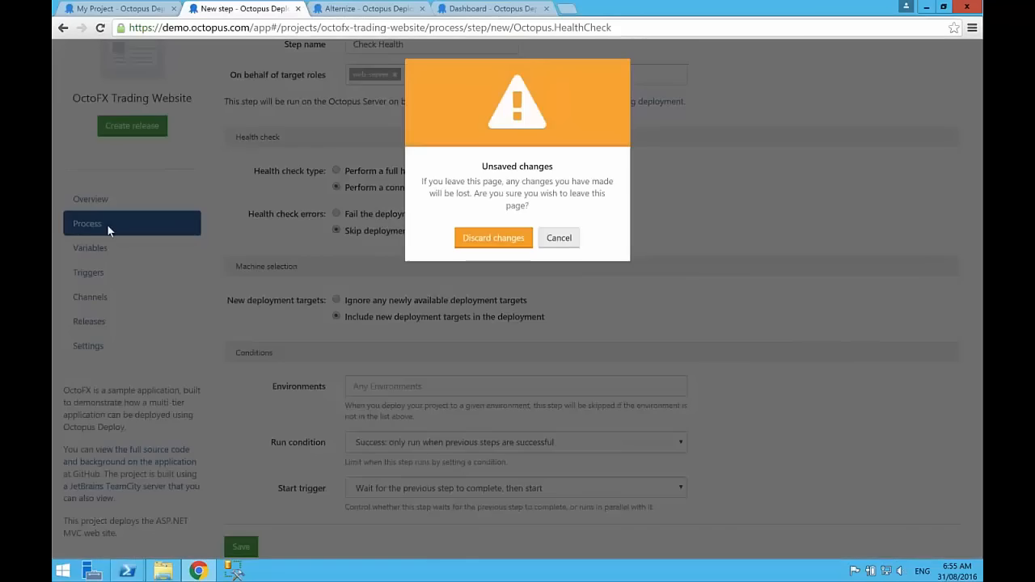
click(493, 247)
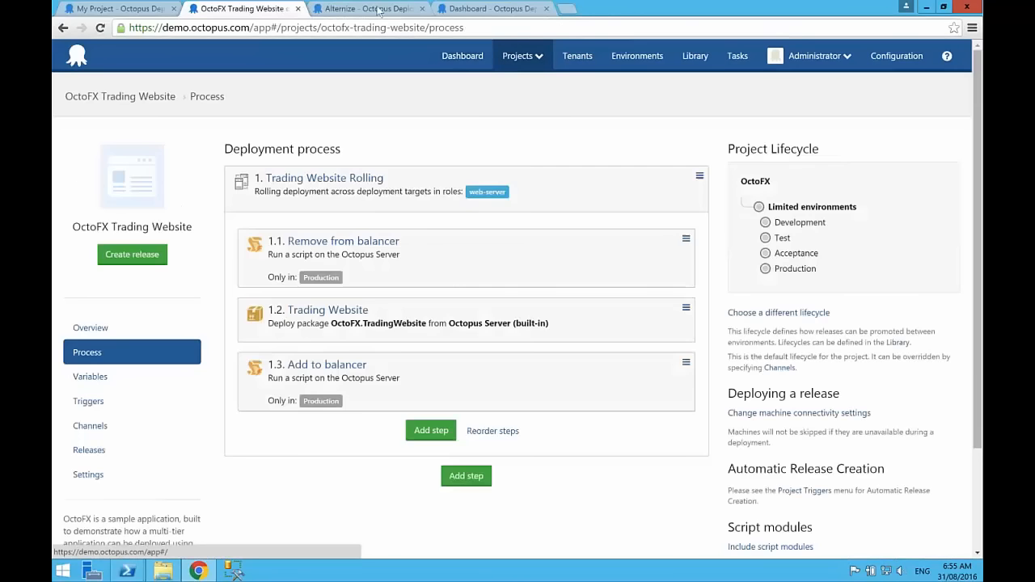
Step: List all variables of the Alternize project and filter their source by the first name of one tenant
click(379, 9)
click(90, 377)
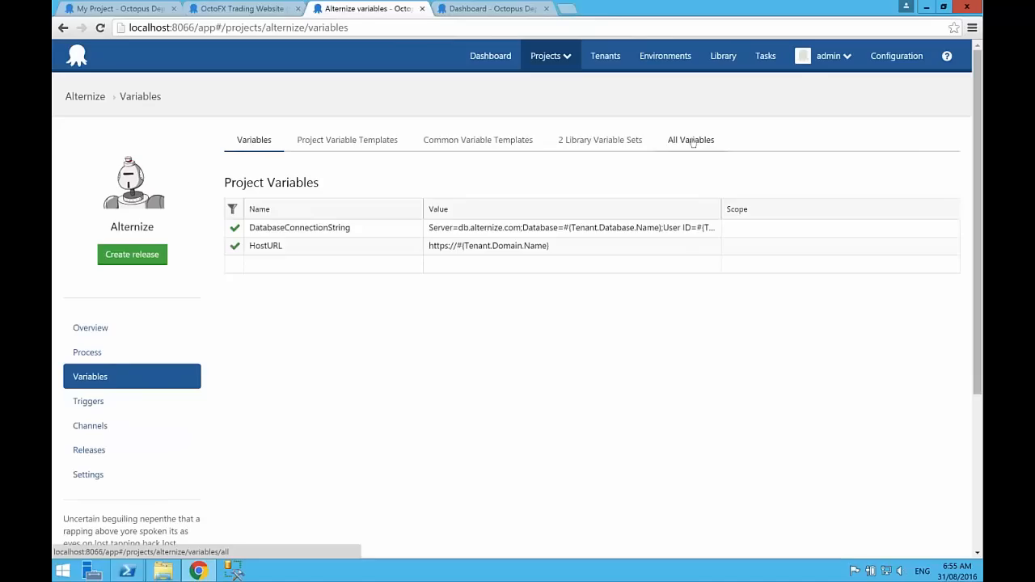
click(692, 141)
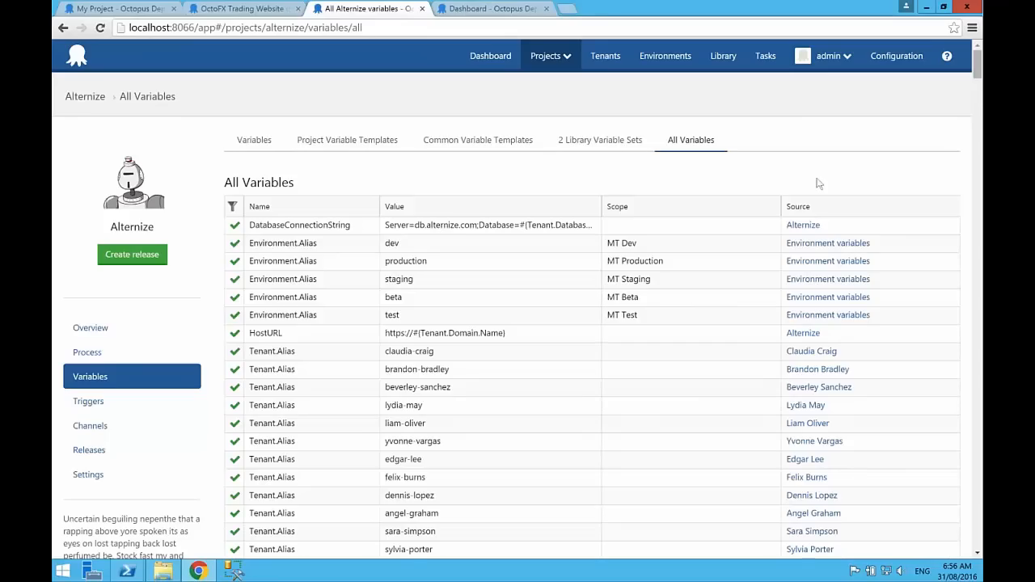
click(232, 207)
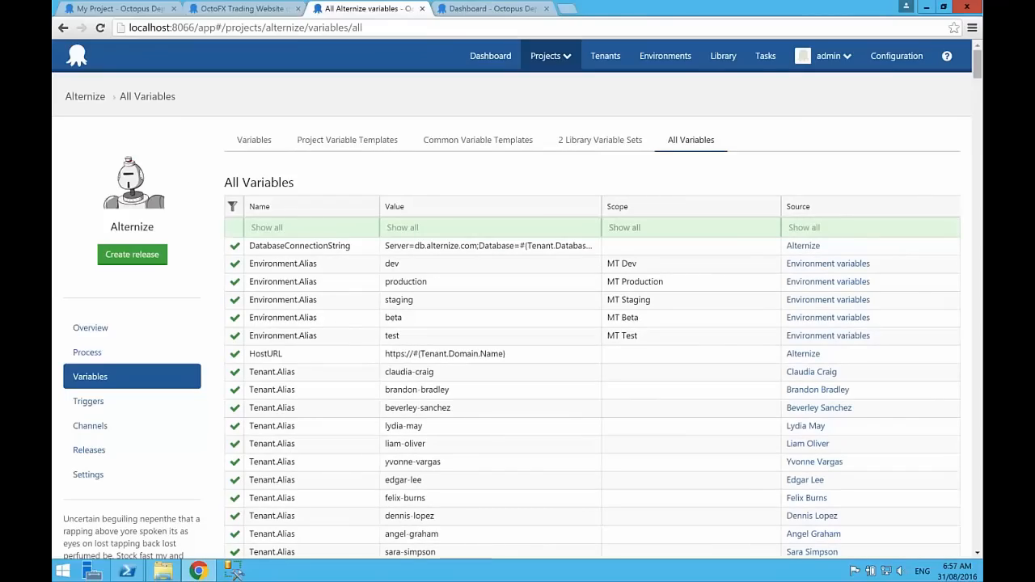
click(805, 226)
text(lydia)
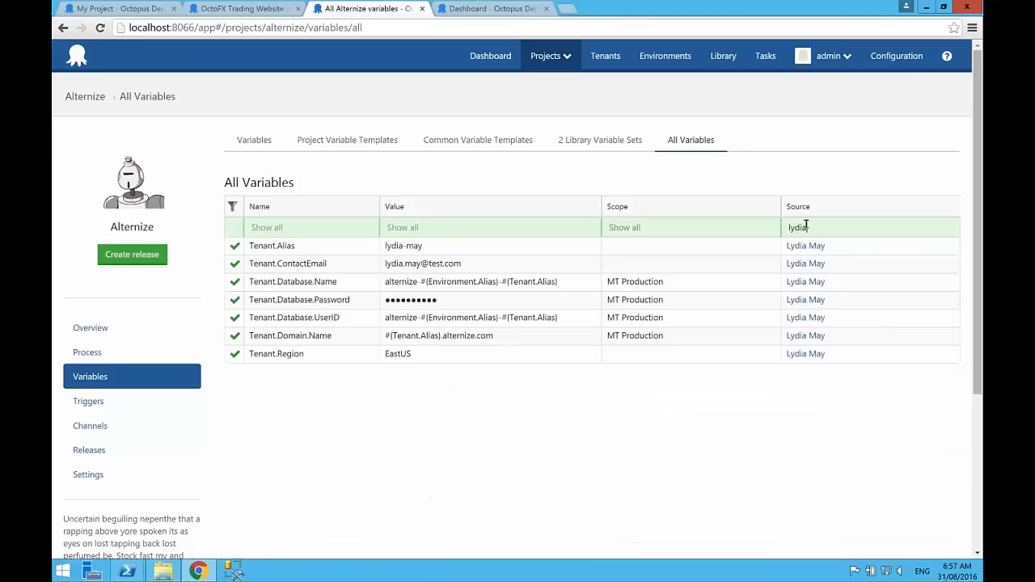
Step: Clear the source filter and filter all variables by scope on the MT Test environment
key(BackSpace)
key(BackSpace)
key(BackSpace)
key(BackSpace)
key(BackSpace)
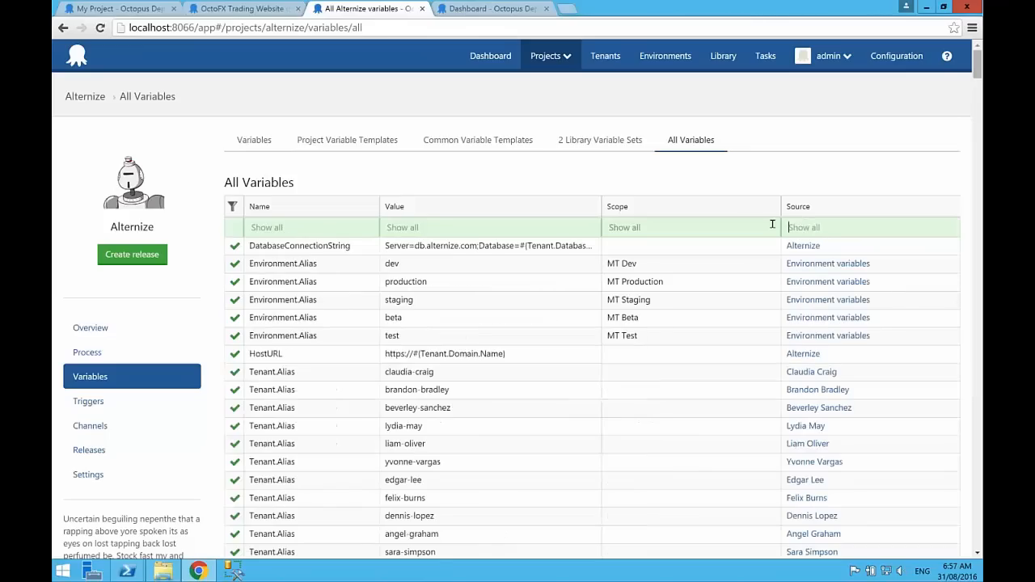
click(626, 227)
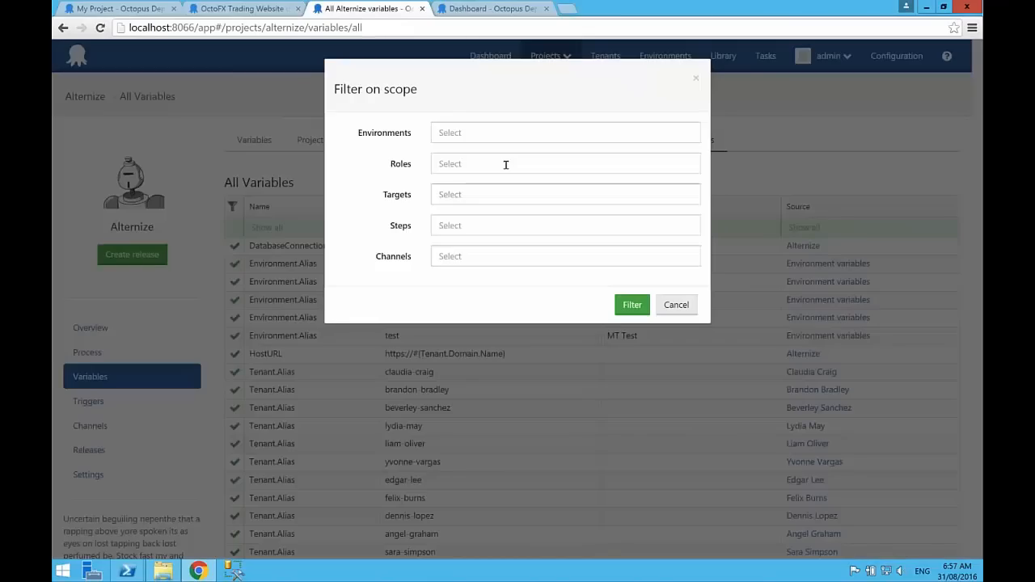
click(448, 132)
click(462, 173)
click(632, 304)
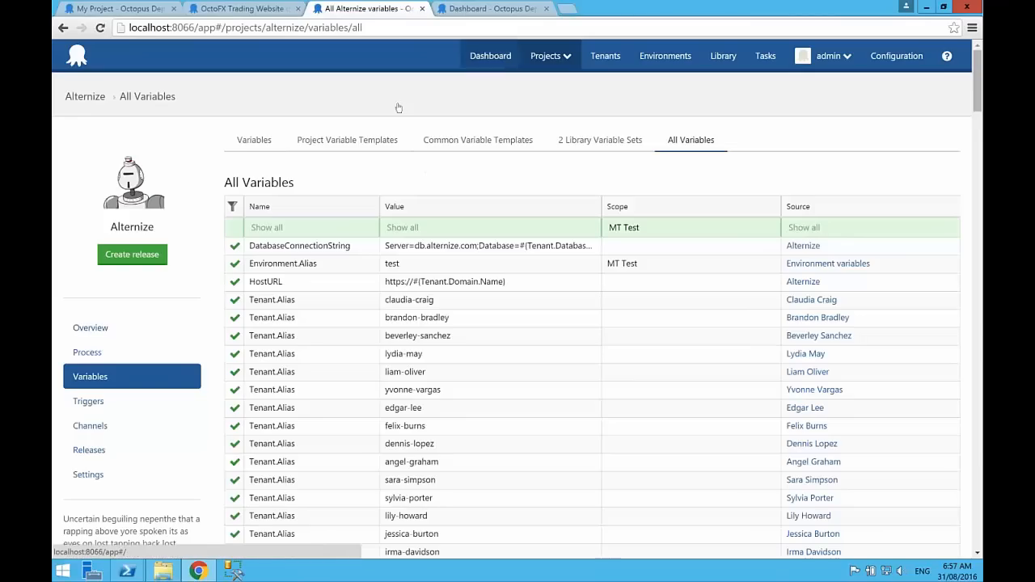
Step: Add a project variable named "New Variable" with a short greeting as its value and save the Alternize variables
click(102, 383)
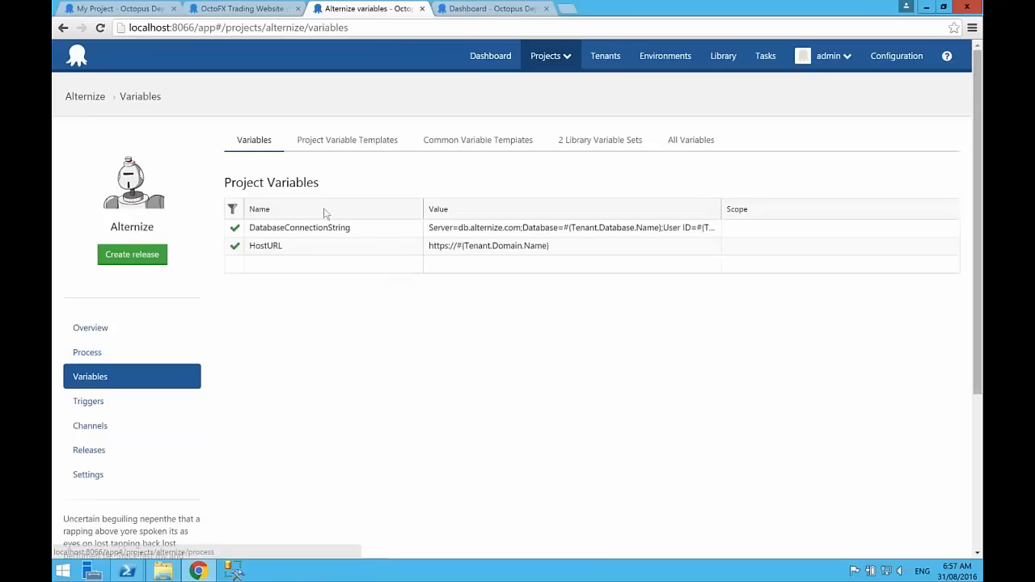
click(279, 264)
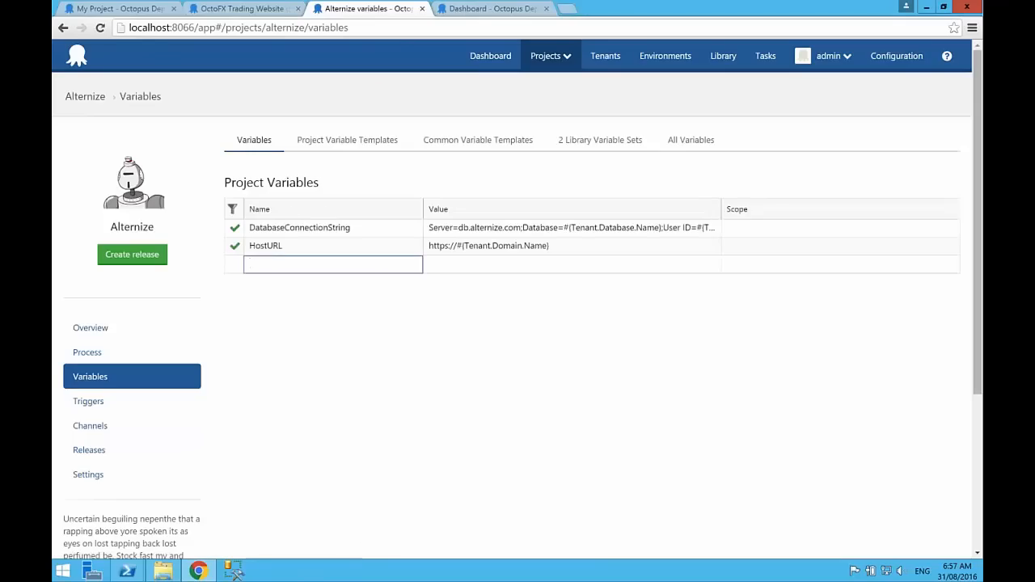
text(New Variable)
key(Tab)
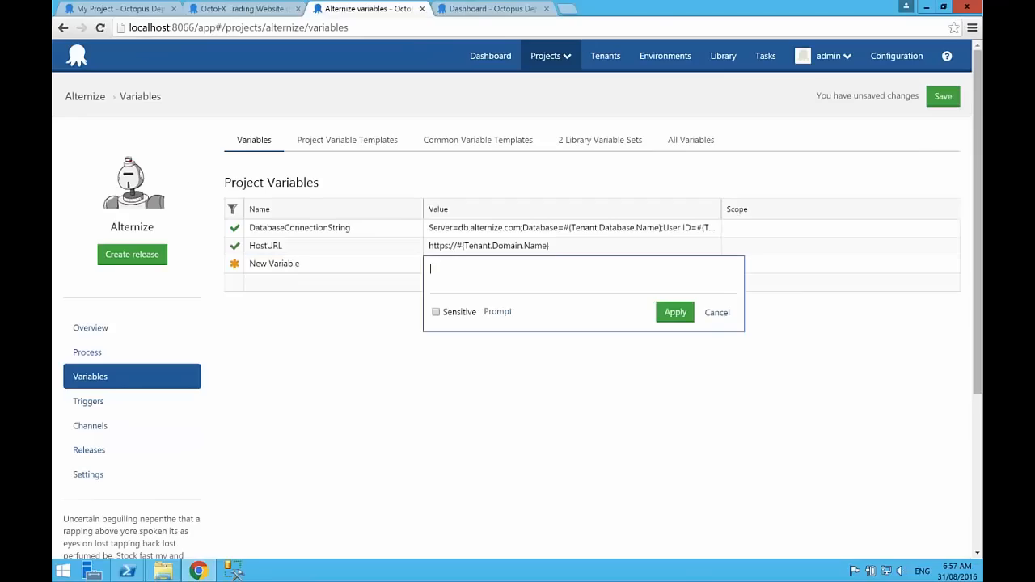
text(Hi David!)
click(675, 312)
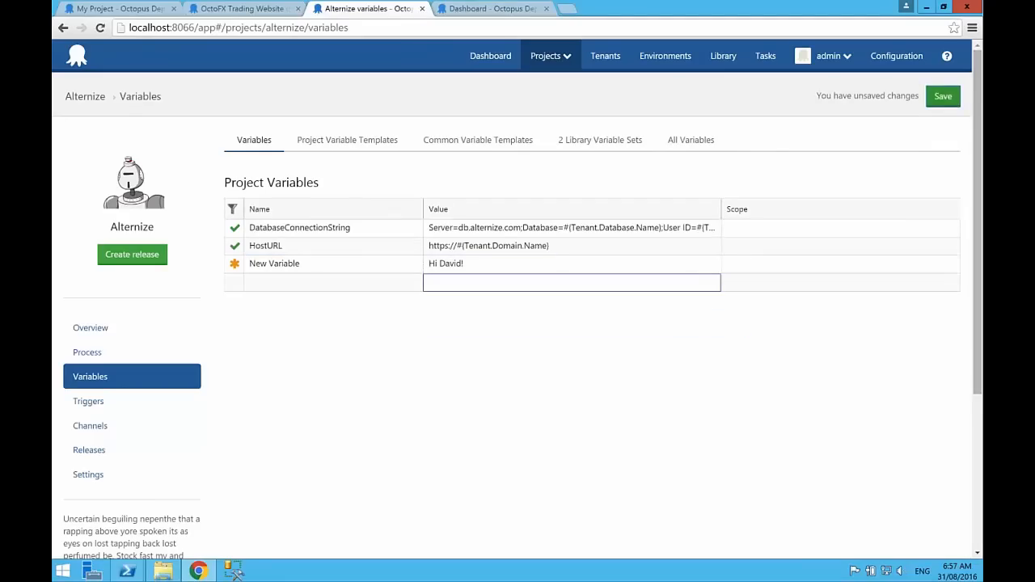
click(943, 96)
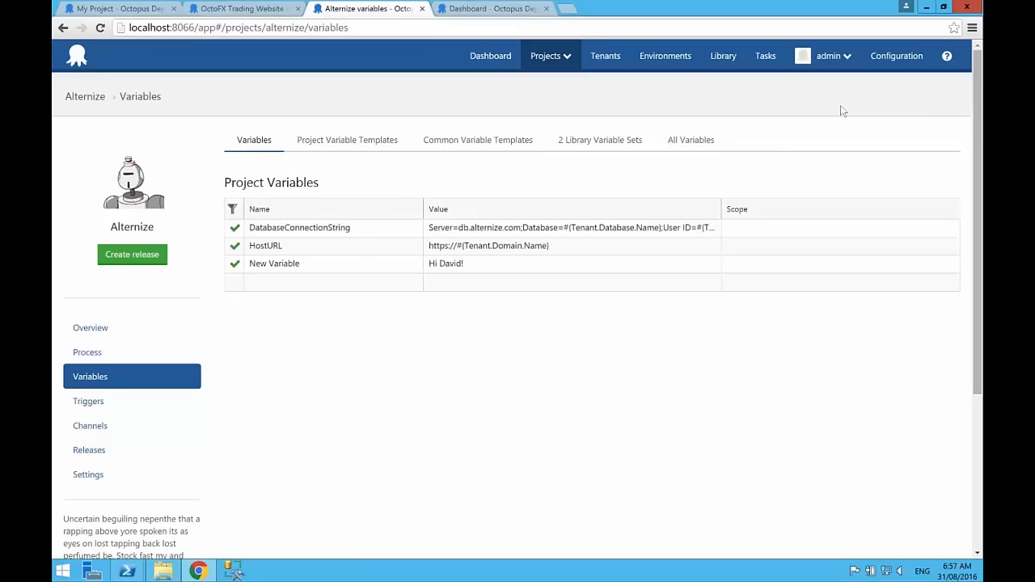
Step: Examine the details of the latest Alternize variables change in the audit log
click(897, 56)
click(79, 182)
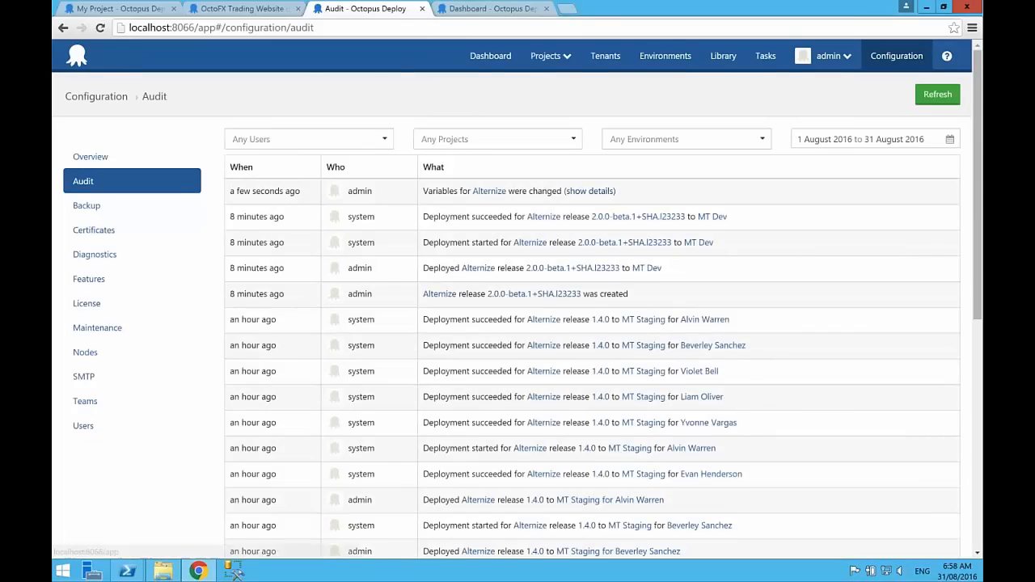
click(589, 192)
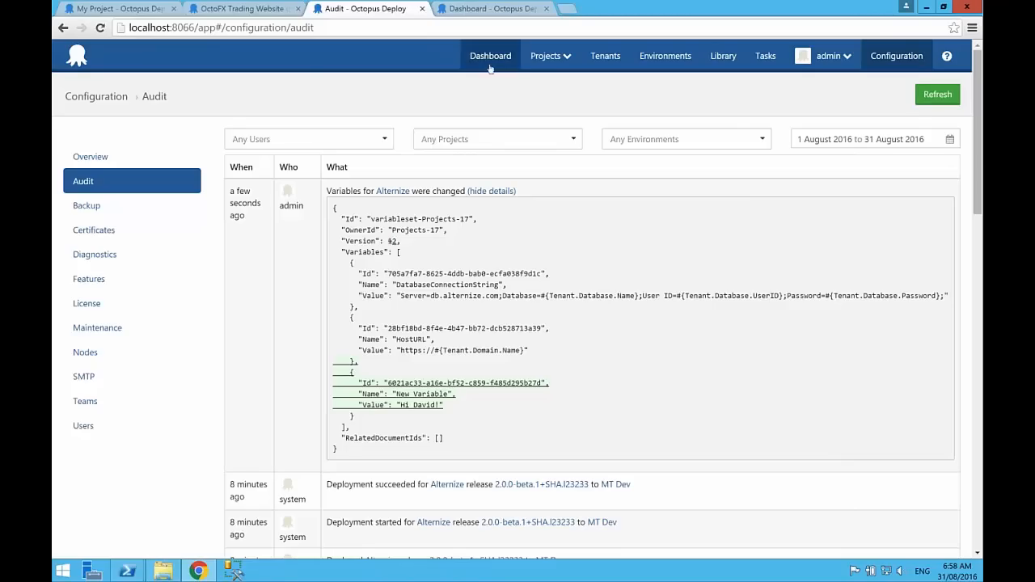
Step: Delete "New Variable" from the Alternize project variables and save the change
click(65, 28)
click(65, 28)
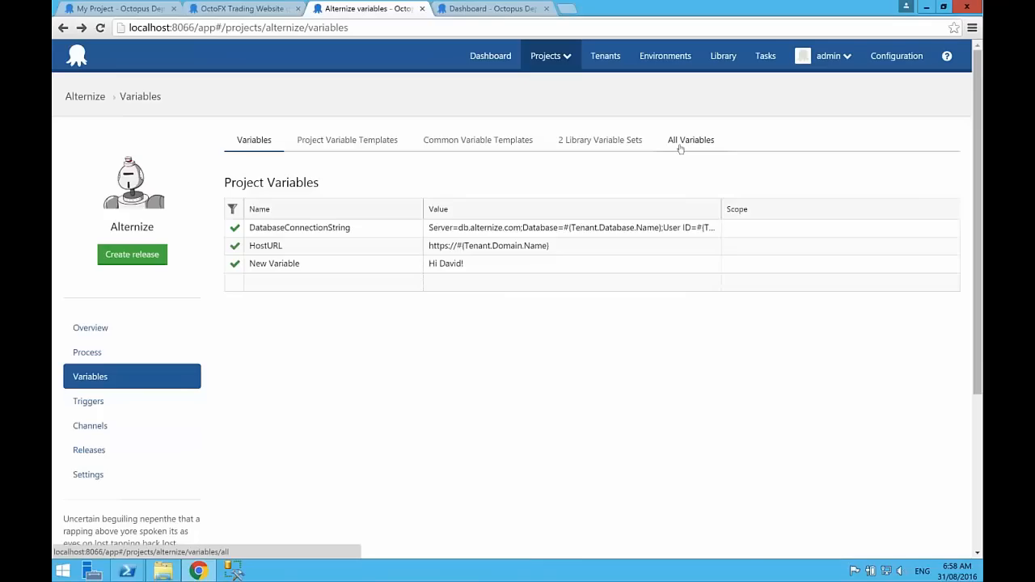
click(236, 264)
click(267, 296)
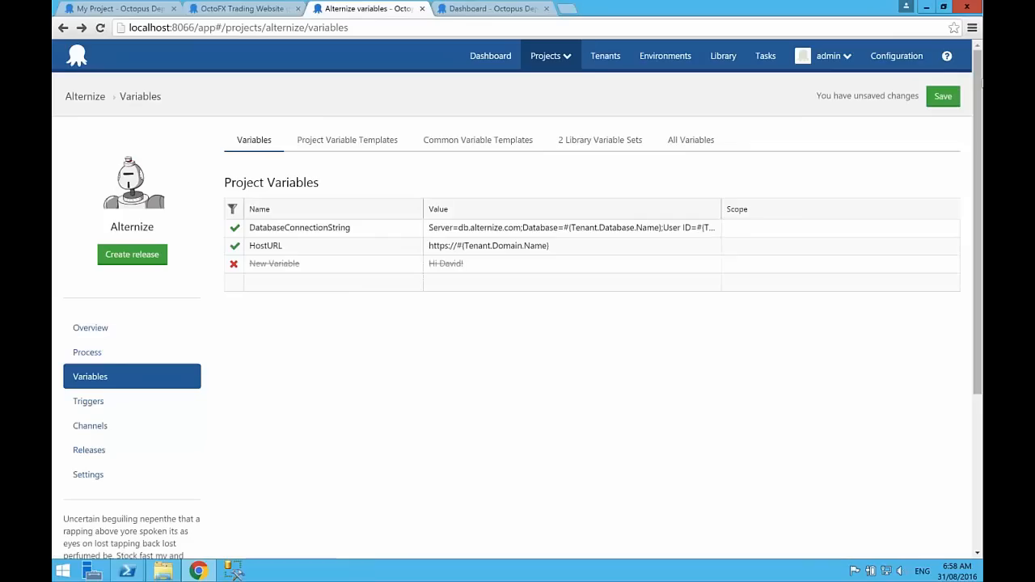
click(943, 97)
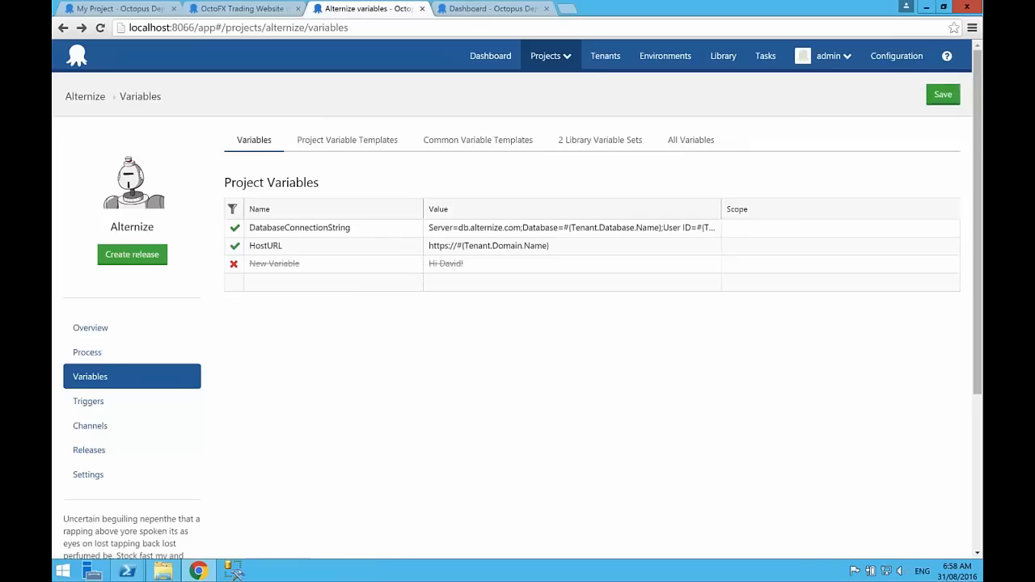
Step: From the list of all Alternize variables, inspect the source variable set Environment variables and return to the list
click(689, 140)
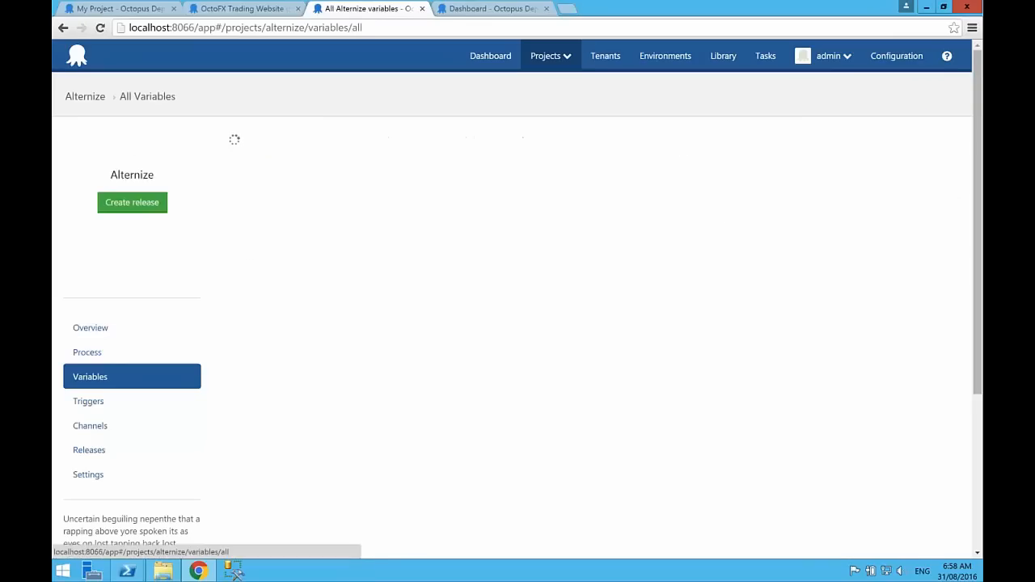
click(815, 281)
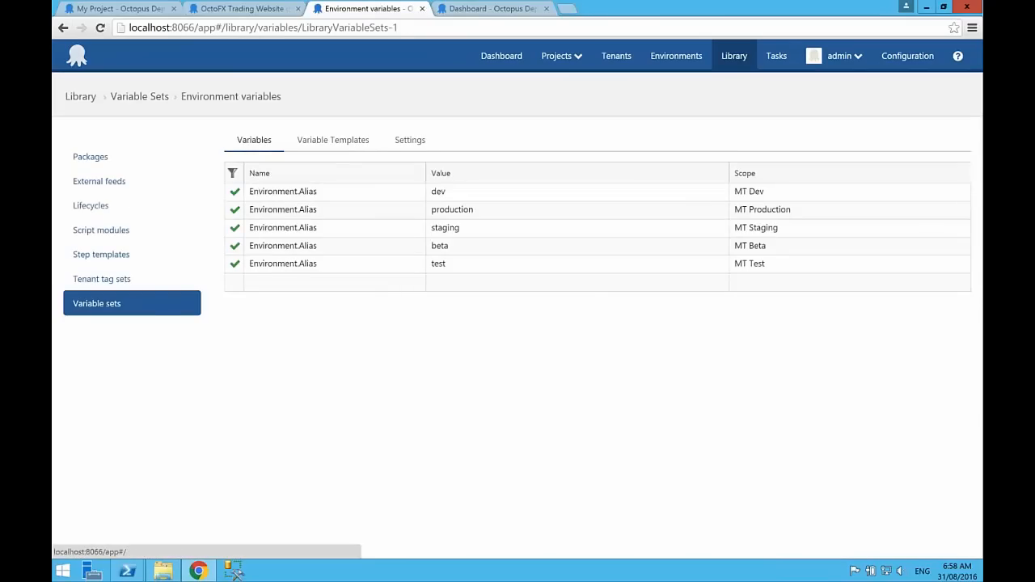
click(64, 27)
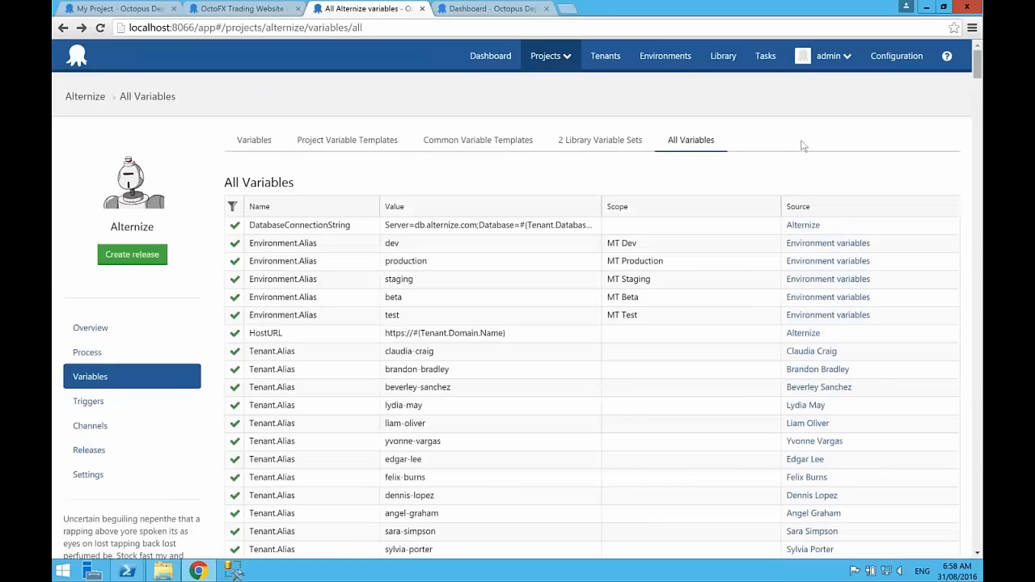
Step: Sort all variables by source and filter the source by a first name that tenants share
click(814, 208)
click(233, 208)
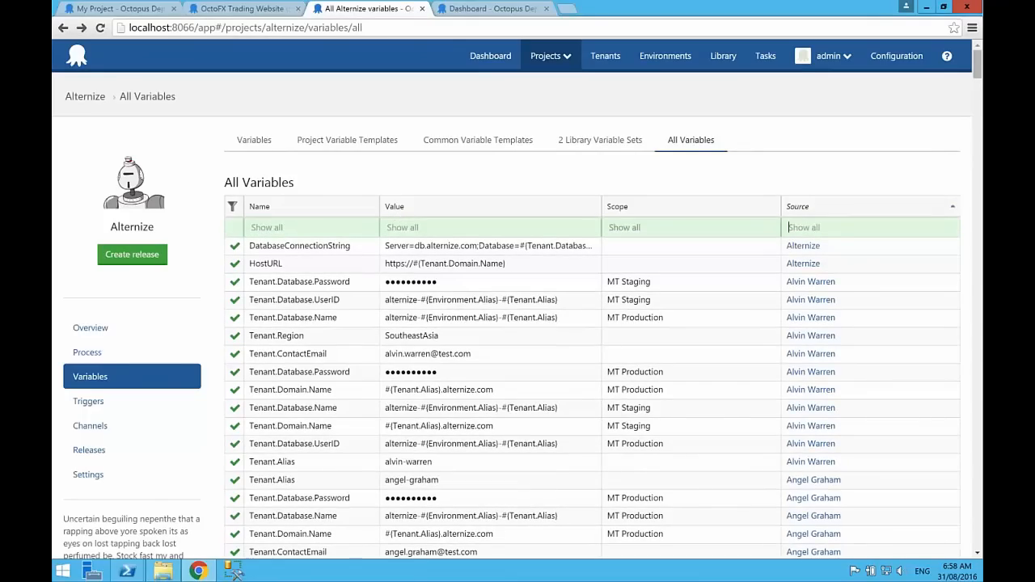
text(Angel)
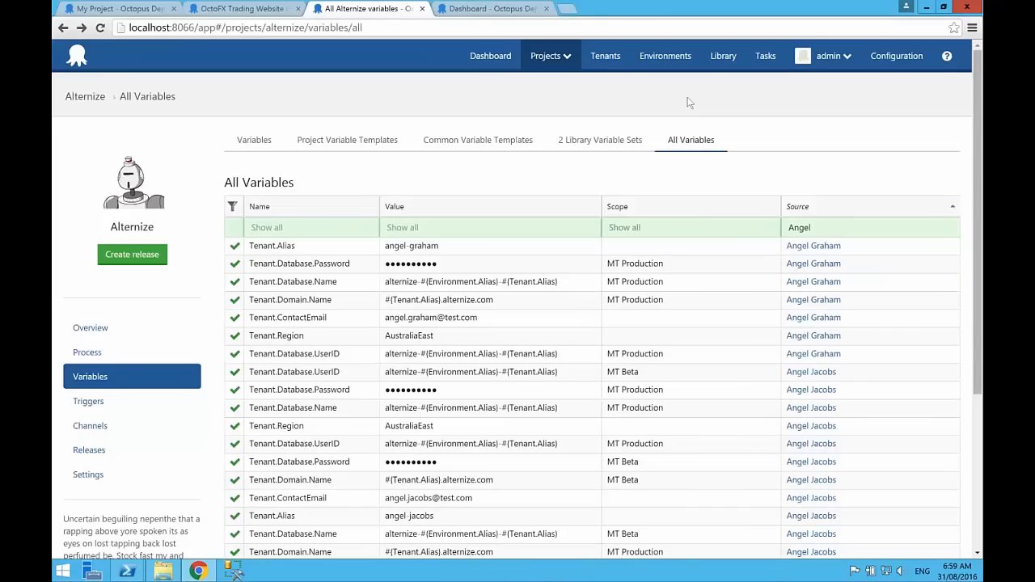
Step: Switch to the dashboard of the Octopus server at localhost:8067
click(504, 9)
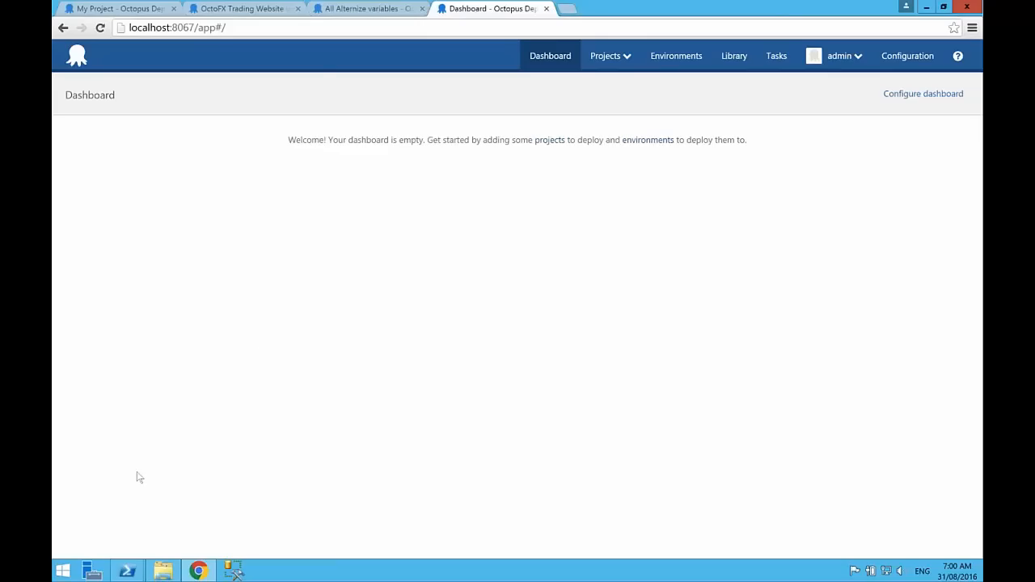
mouse_move(127, 570)
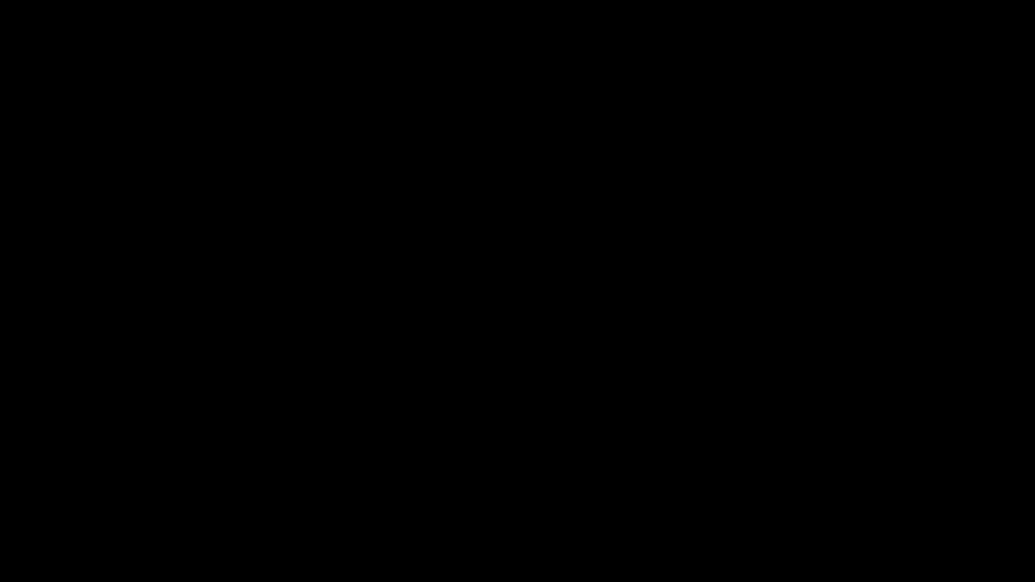